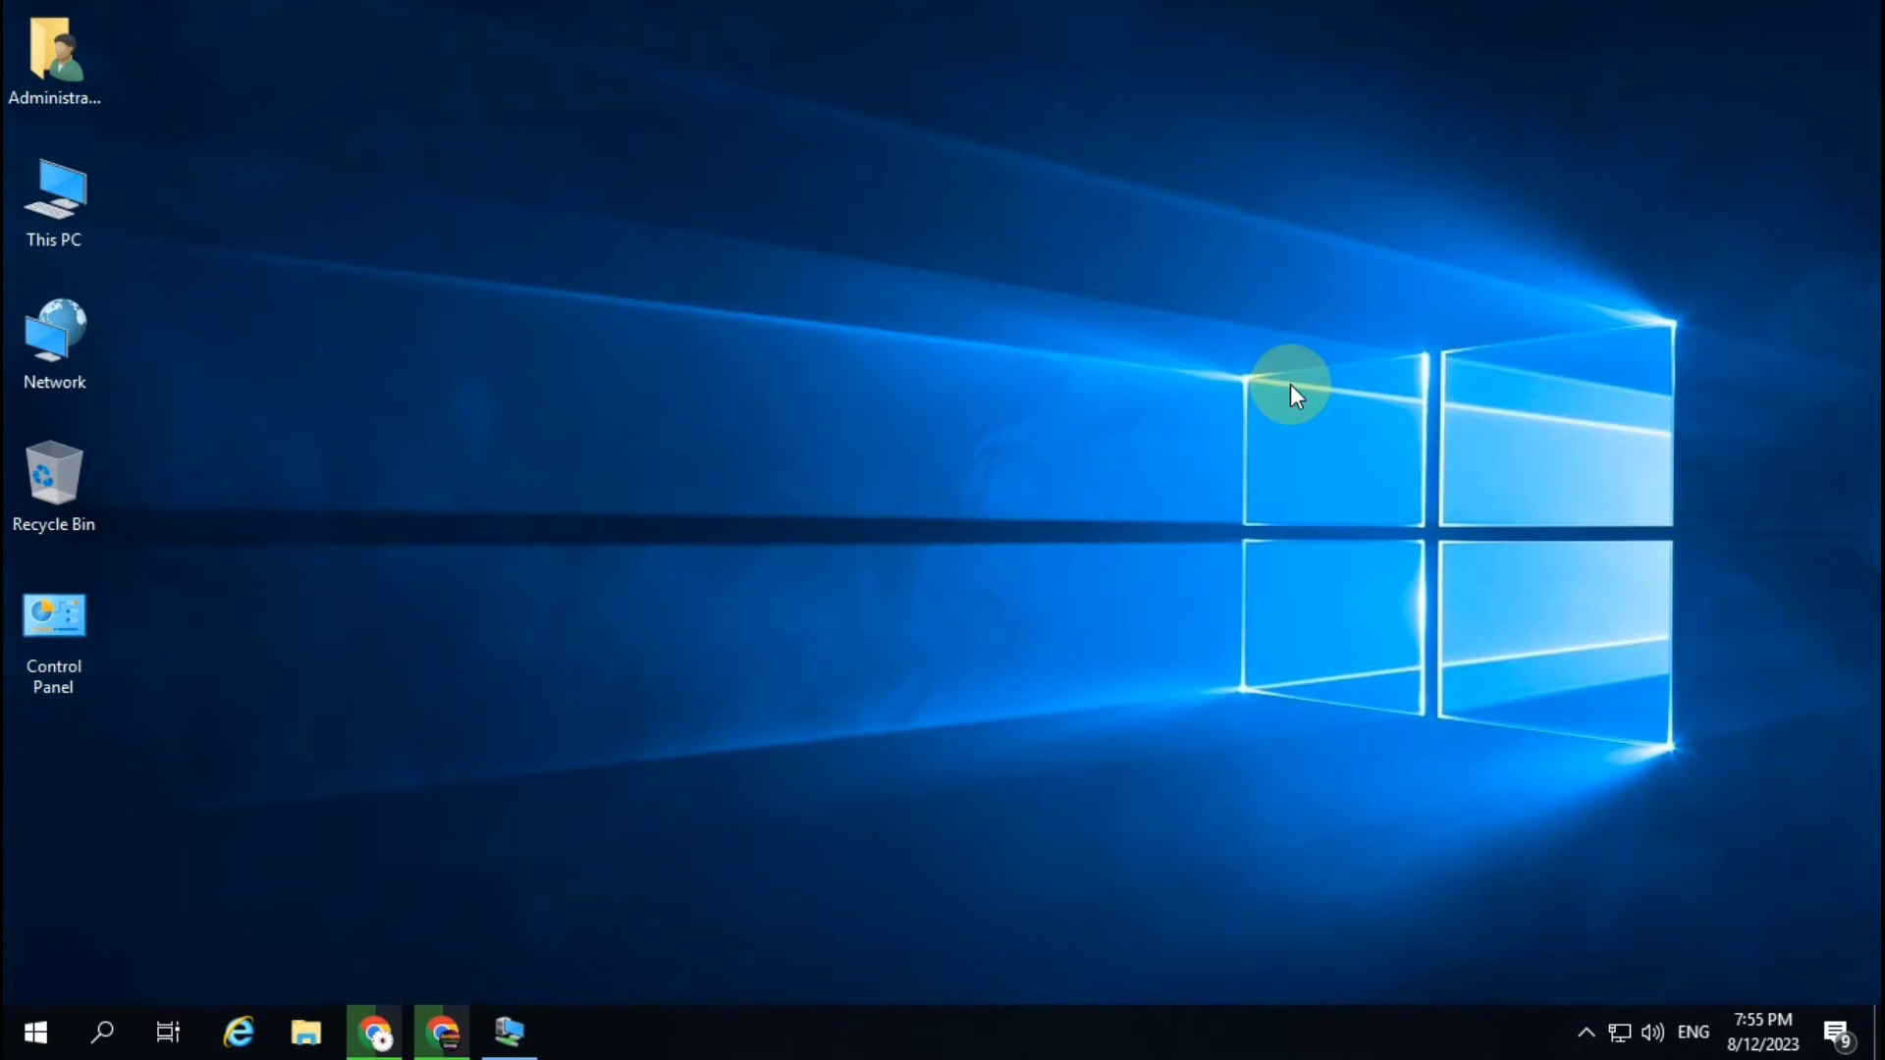
Step: Switch to the 2k19 virtual machine, send it Ctrl+Alt+Delete to reach the sign-in screen, and return it to full screen
left_click(510, 1031)
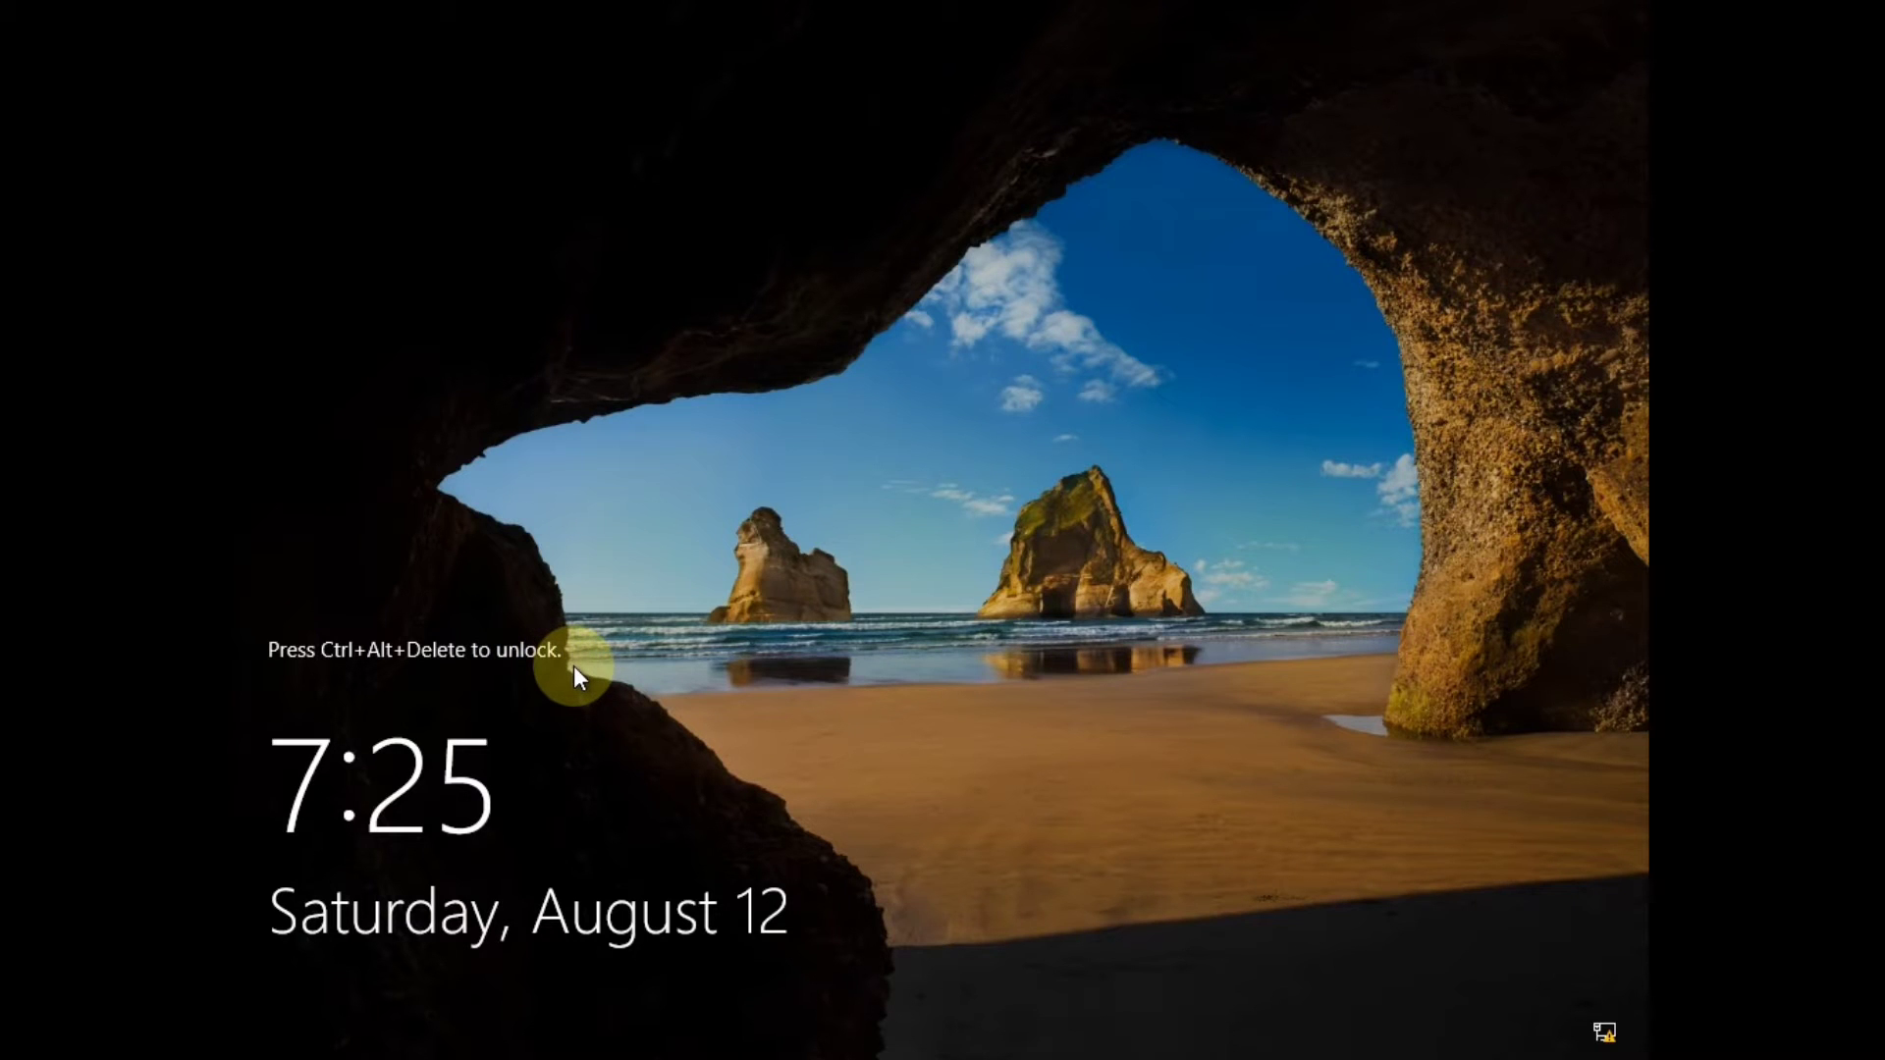
mouse_move(1178, 39)
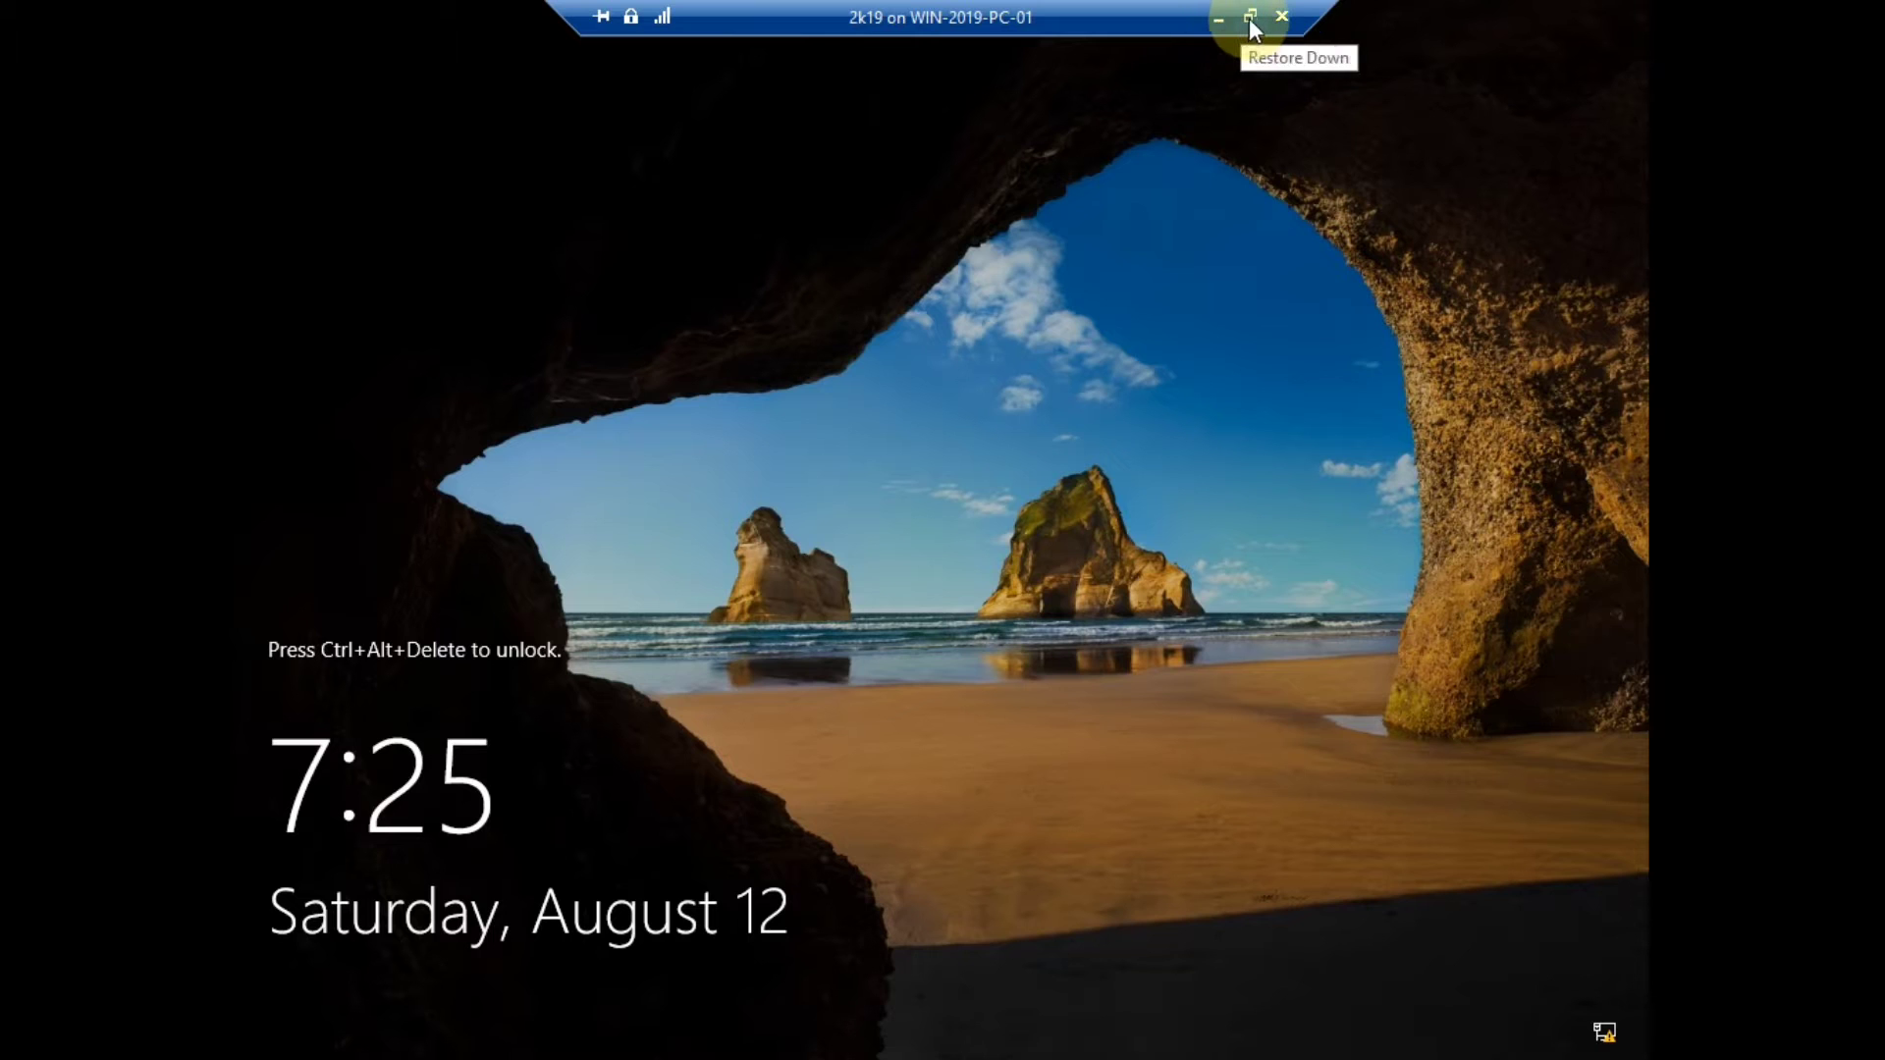
left_click(1250, 18)
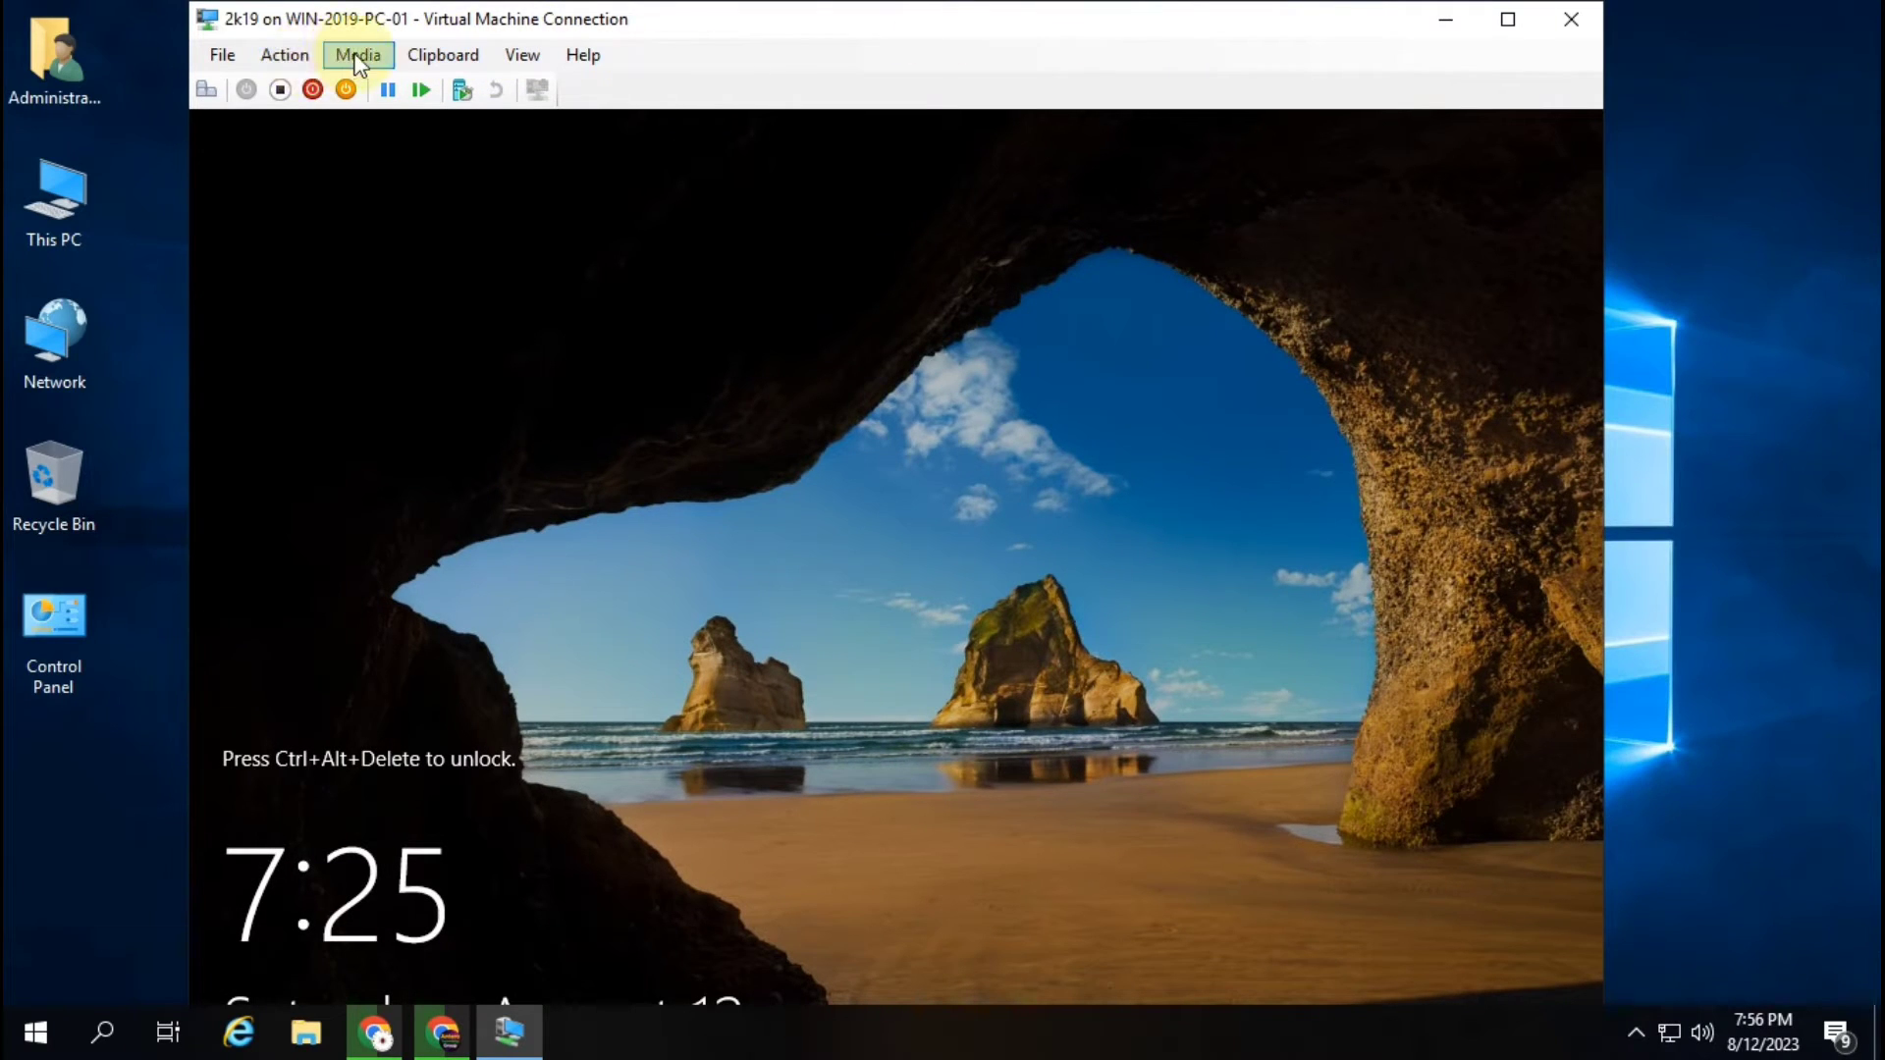
left_click(295, 55)
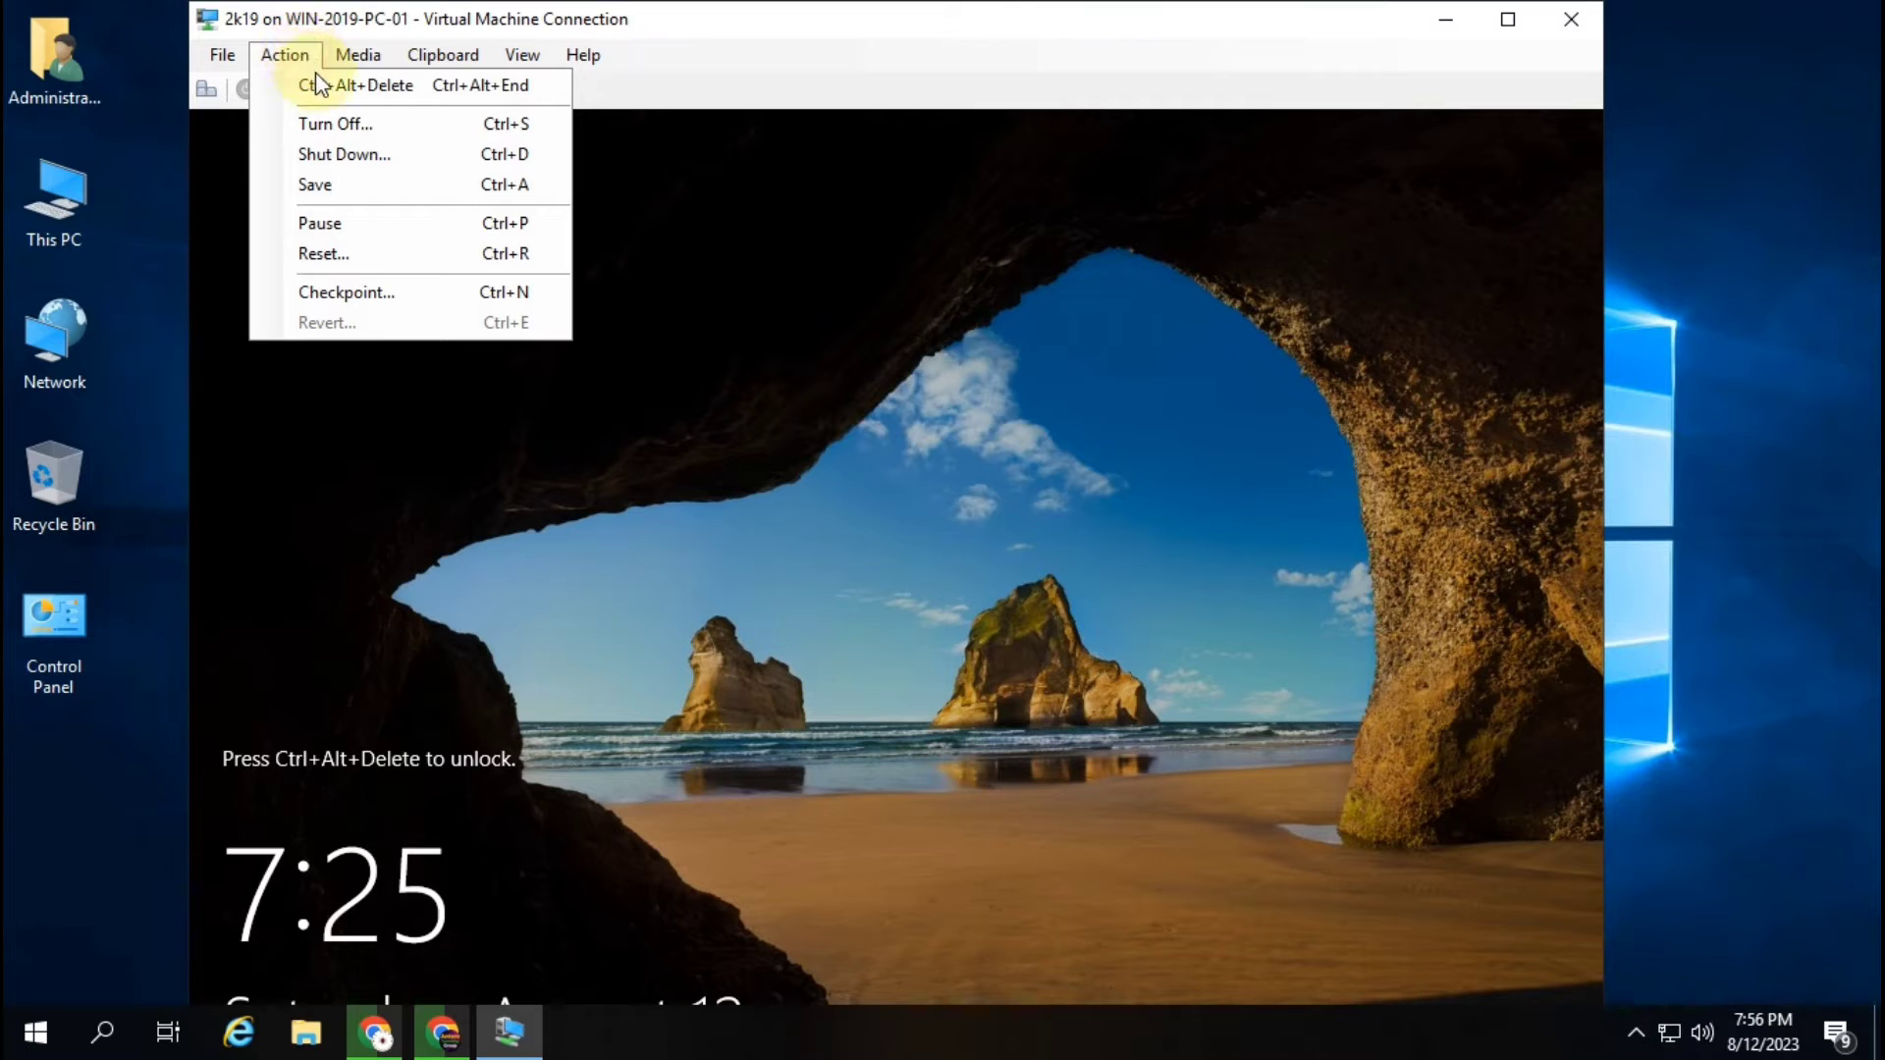
left_click(393, 87)
left_click(1507, 19)
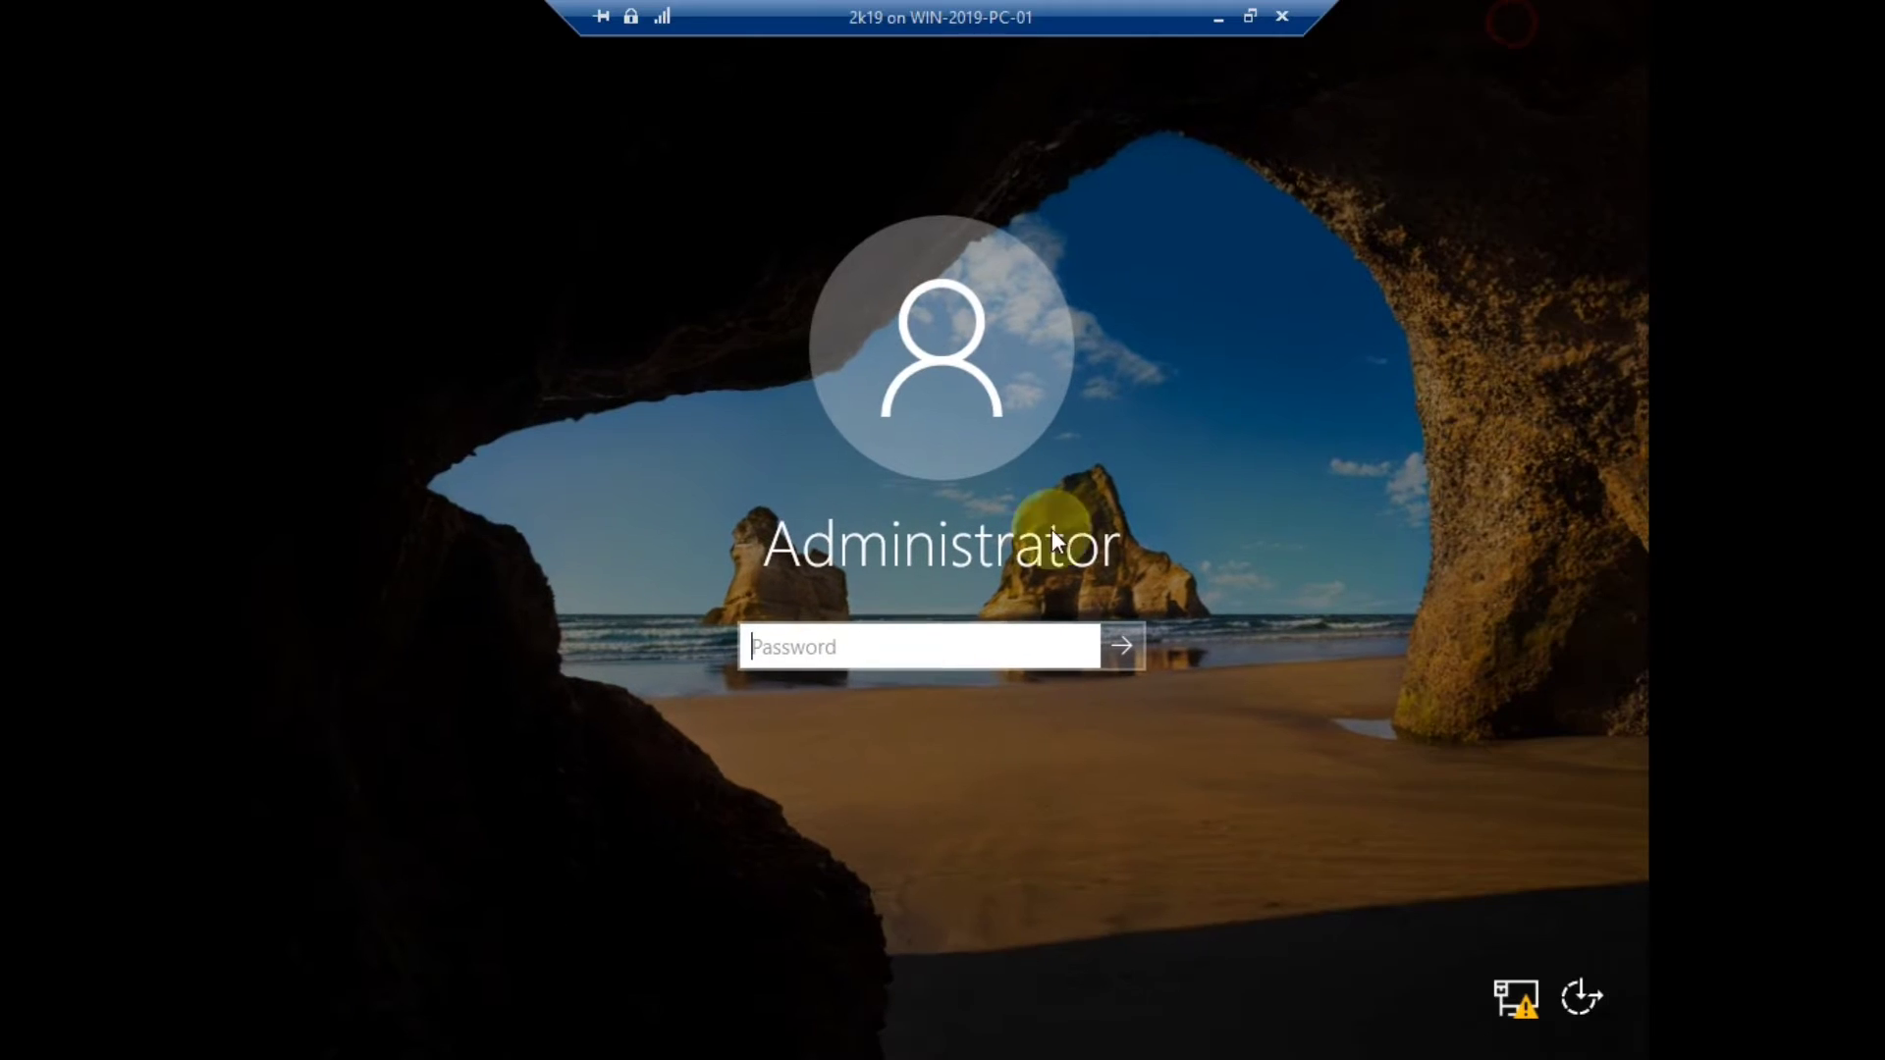
Step: Sign in to the Administrator account with the account password and close Server Manager
type("•••")
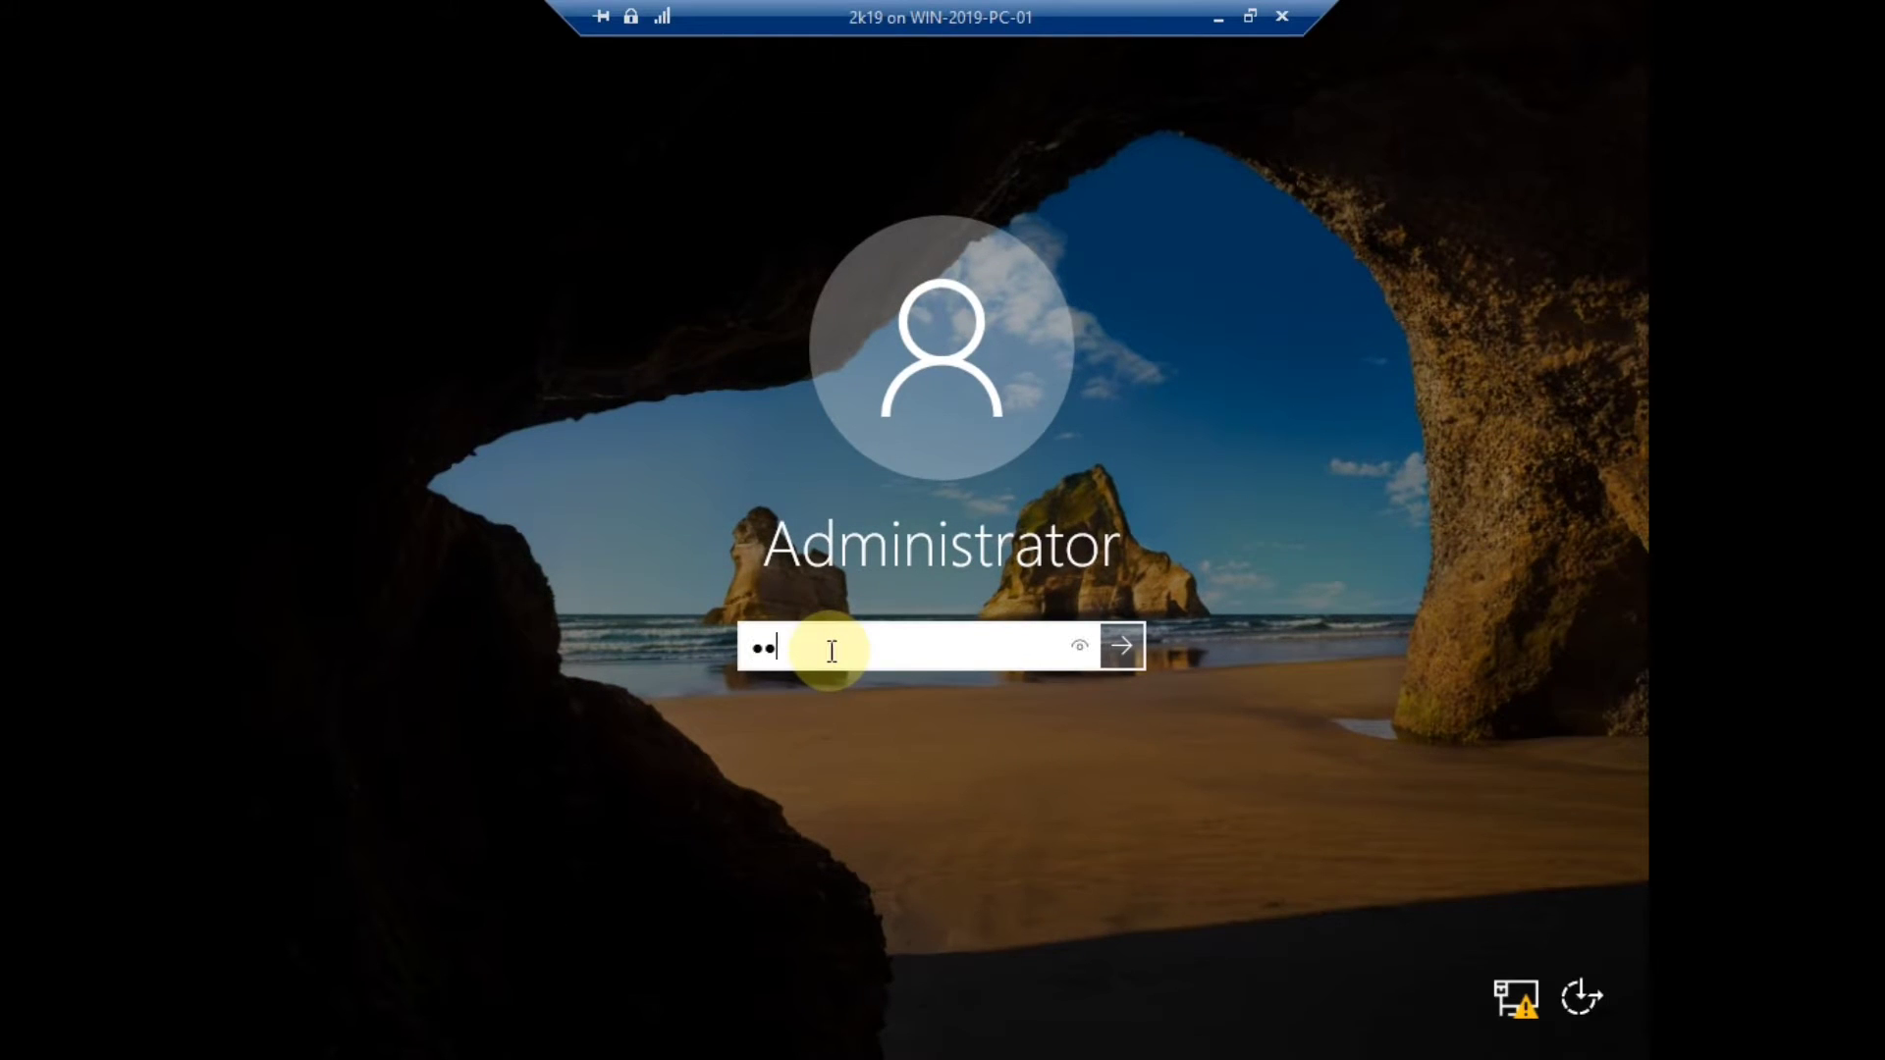
key("BackSpace")
key("BackSpace")
key("BackSpace")
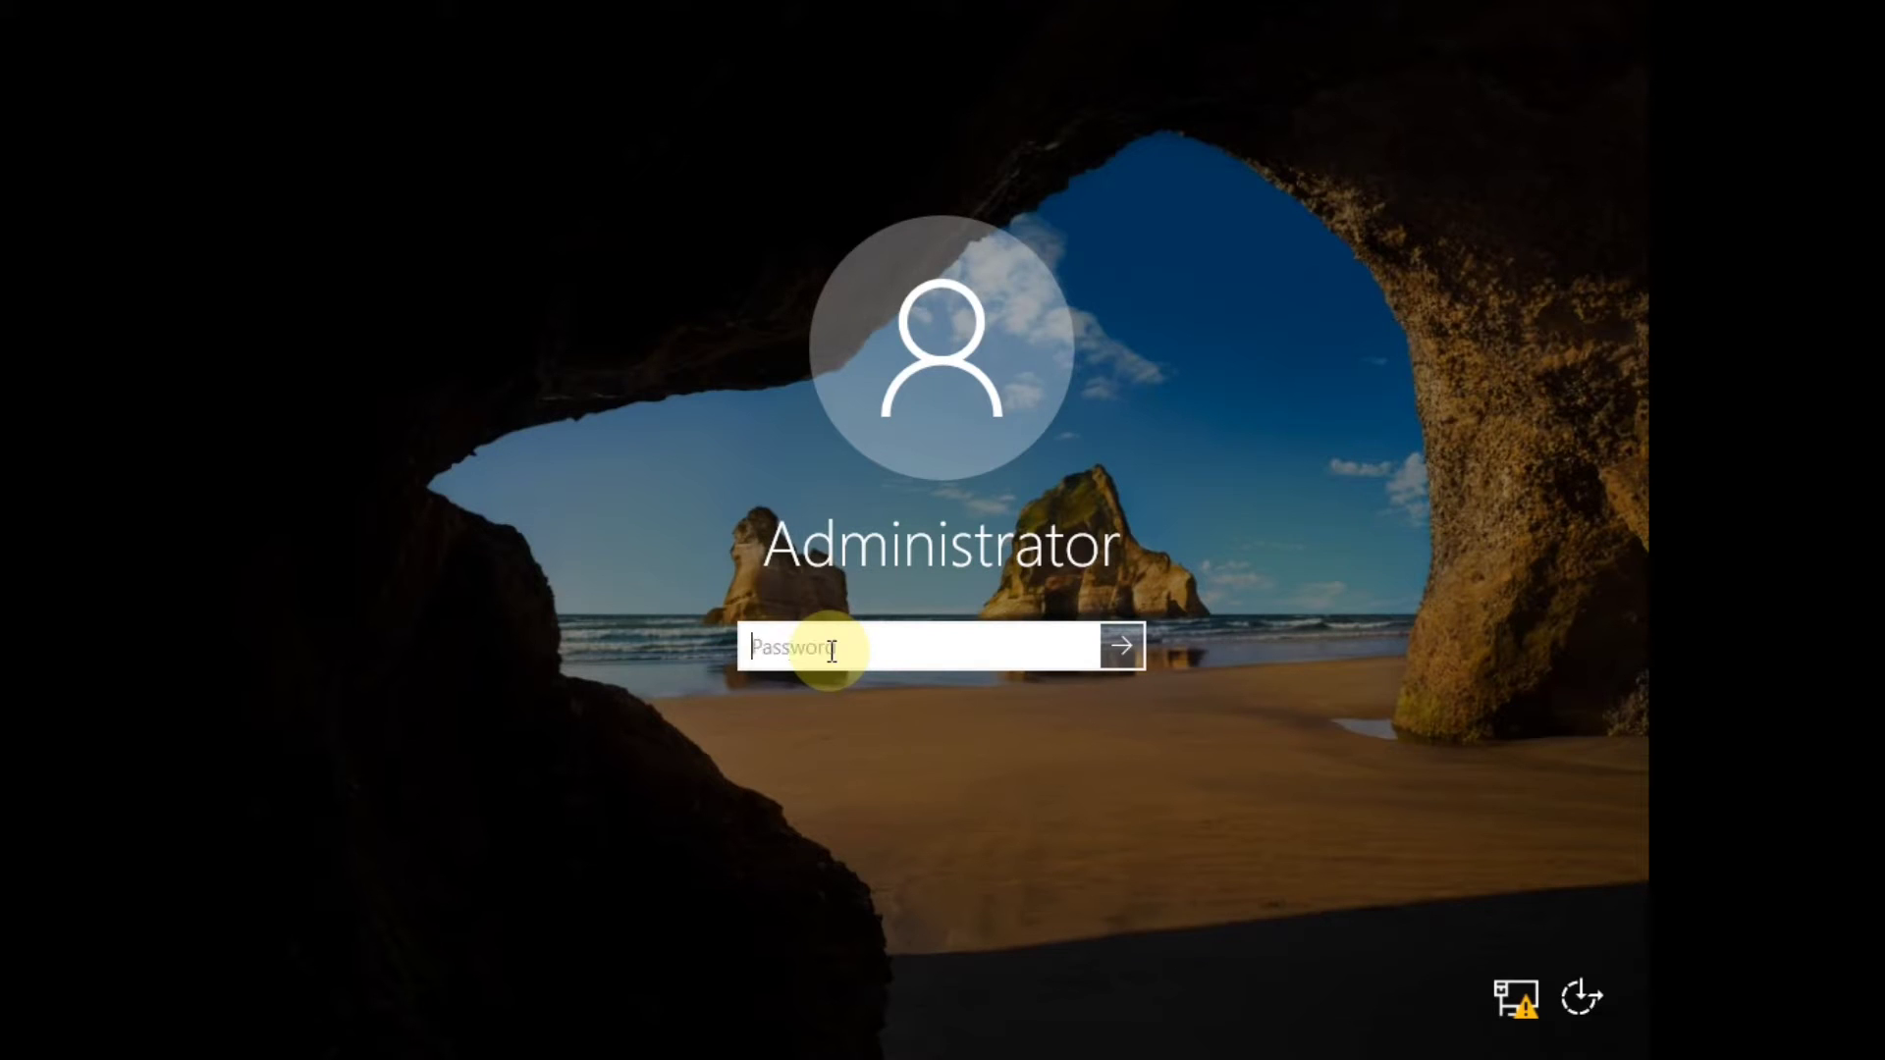
type("•••••••")
key("Return")
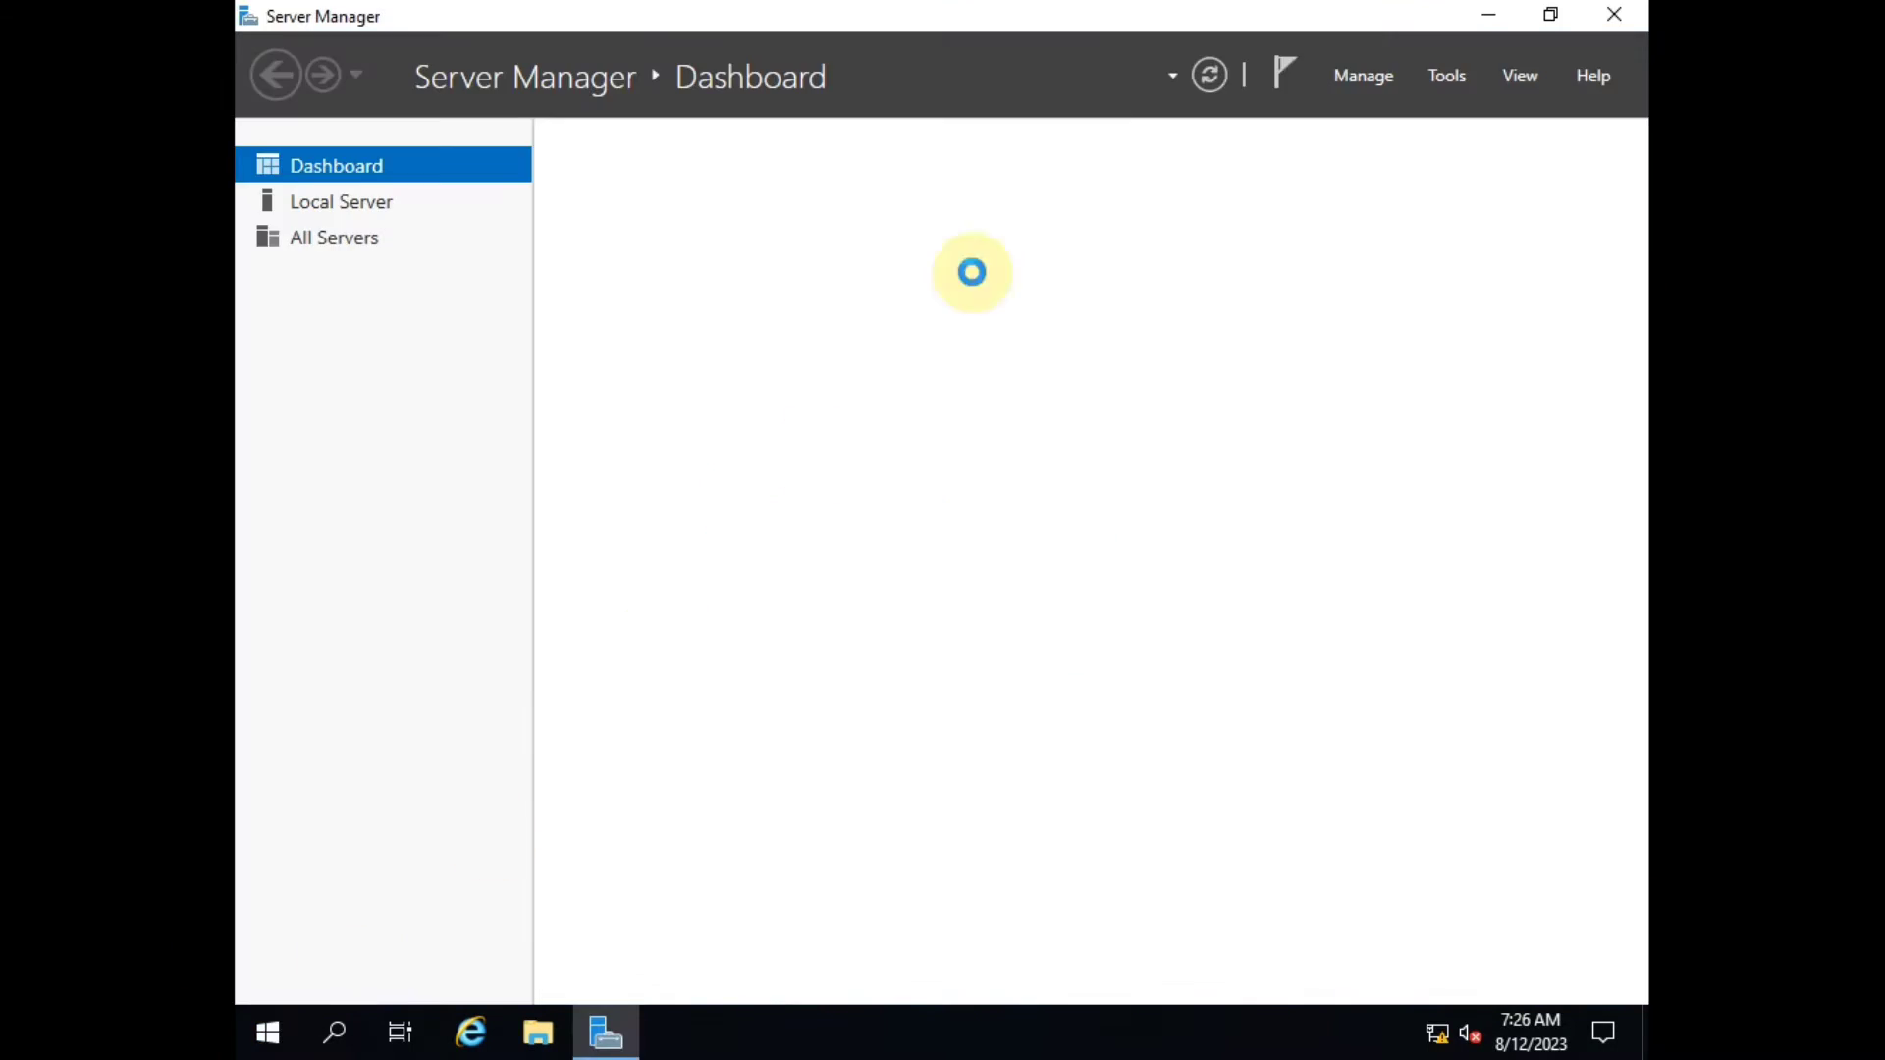
left_click(1614, 16)
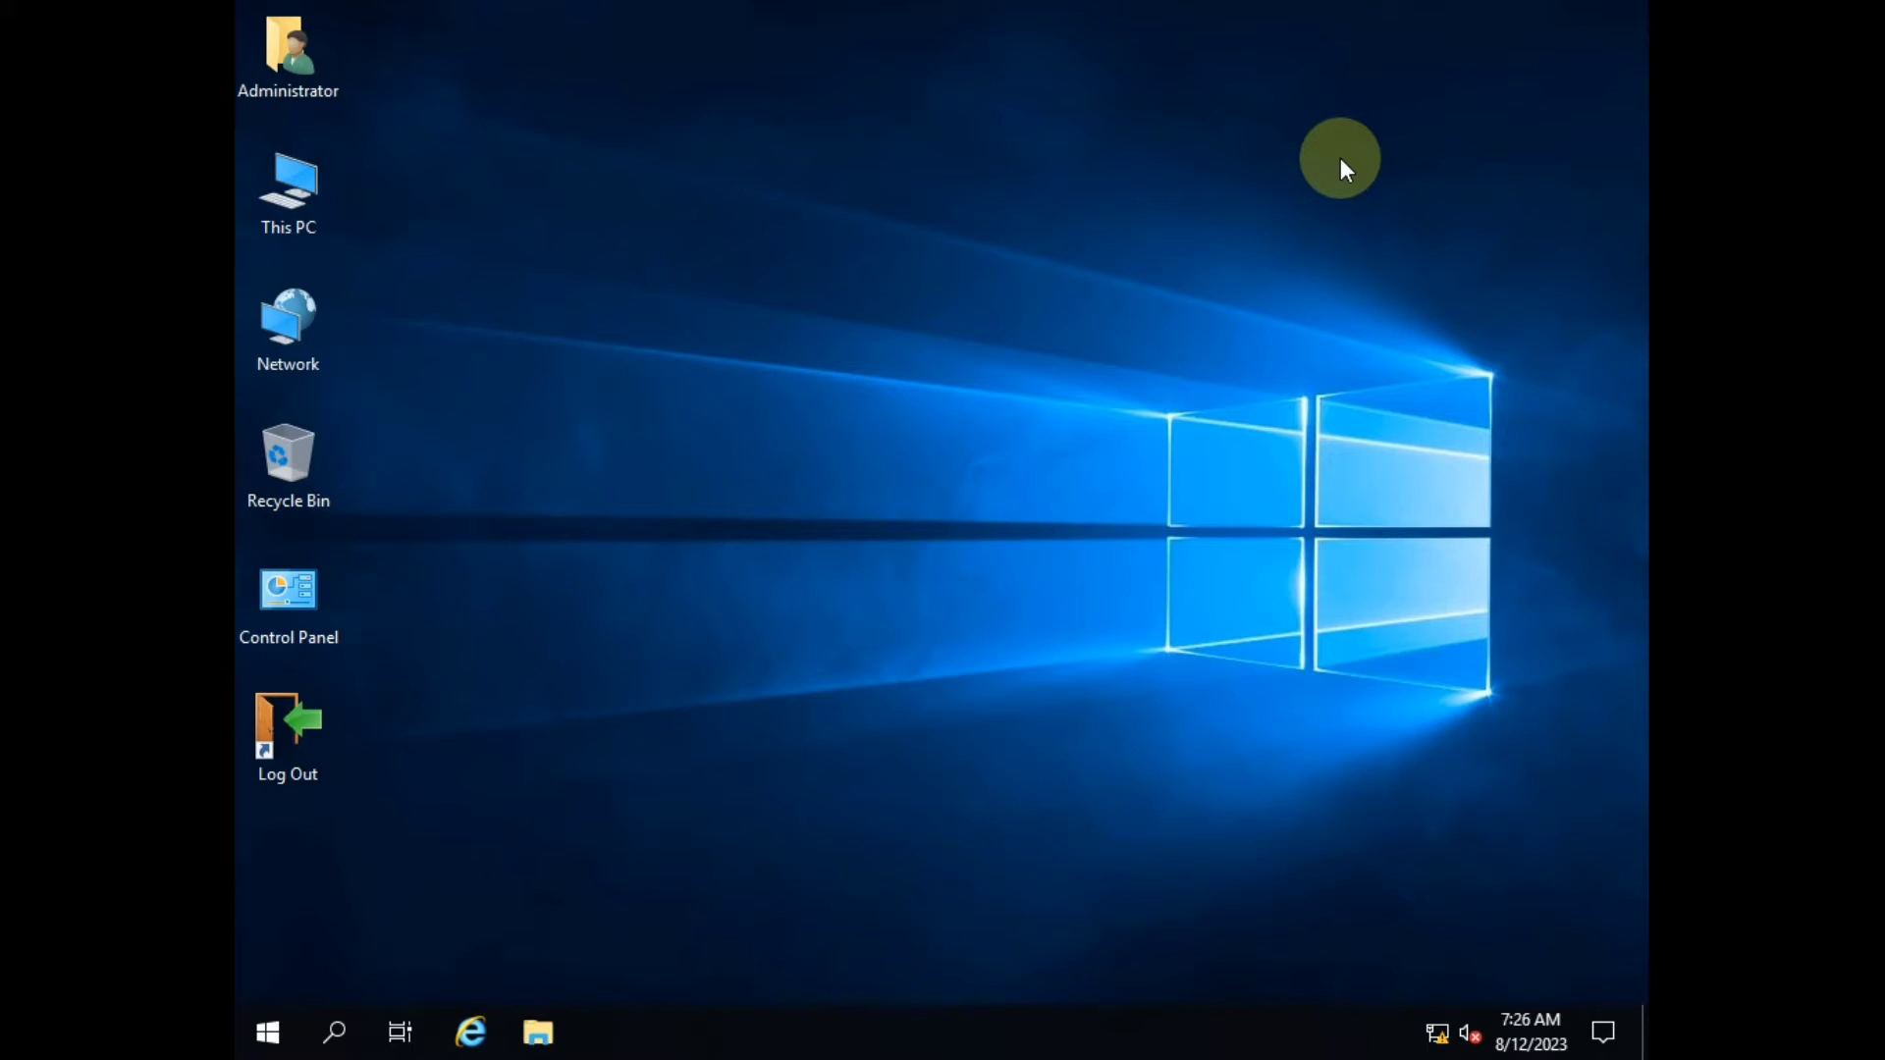
Step: Open Local Security Policy from Windows Administrative Tools and maximize its window
left_click(267, 1030)
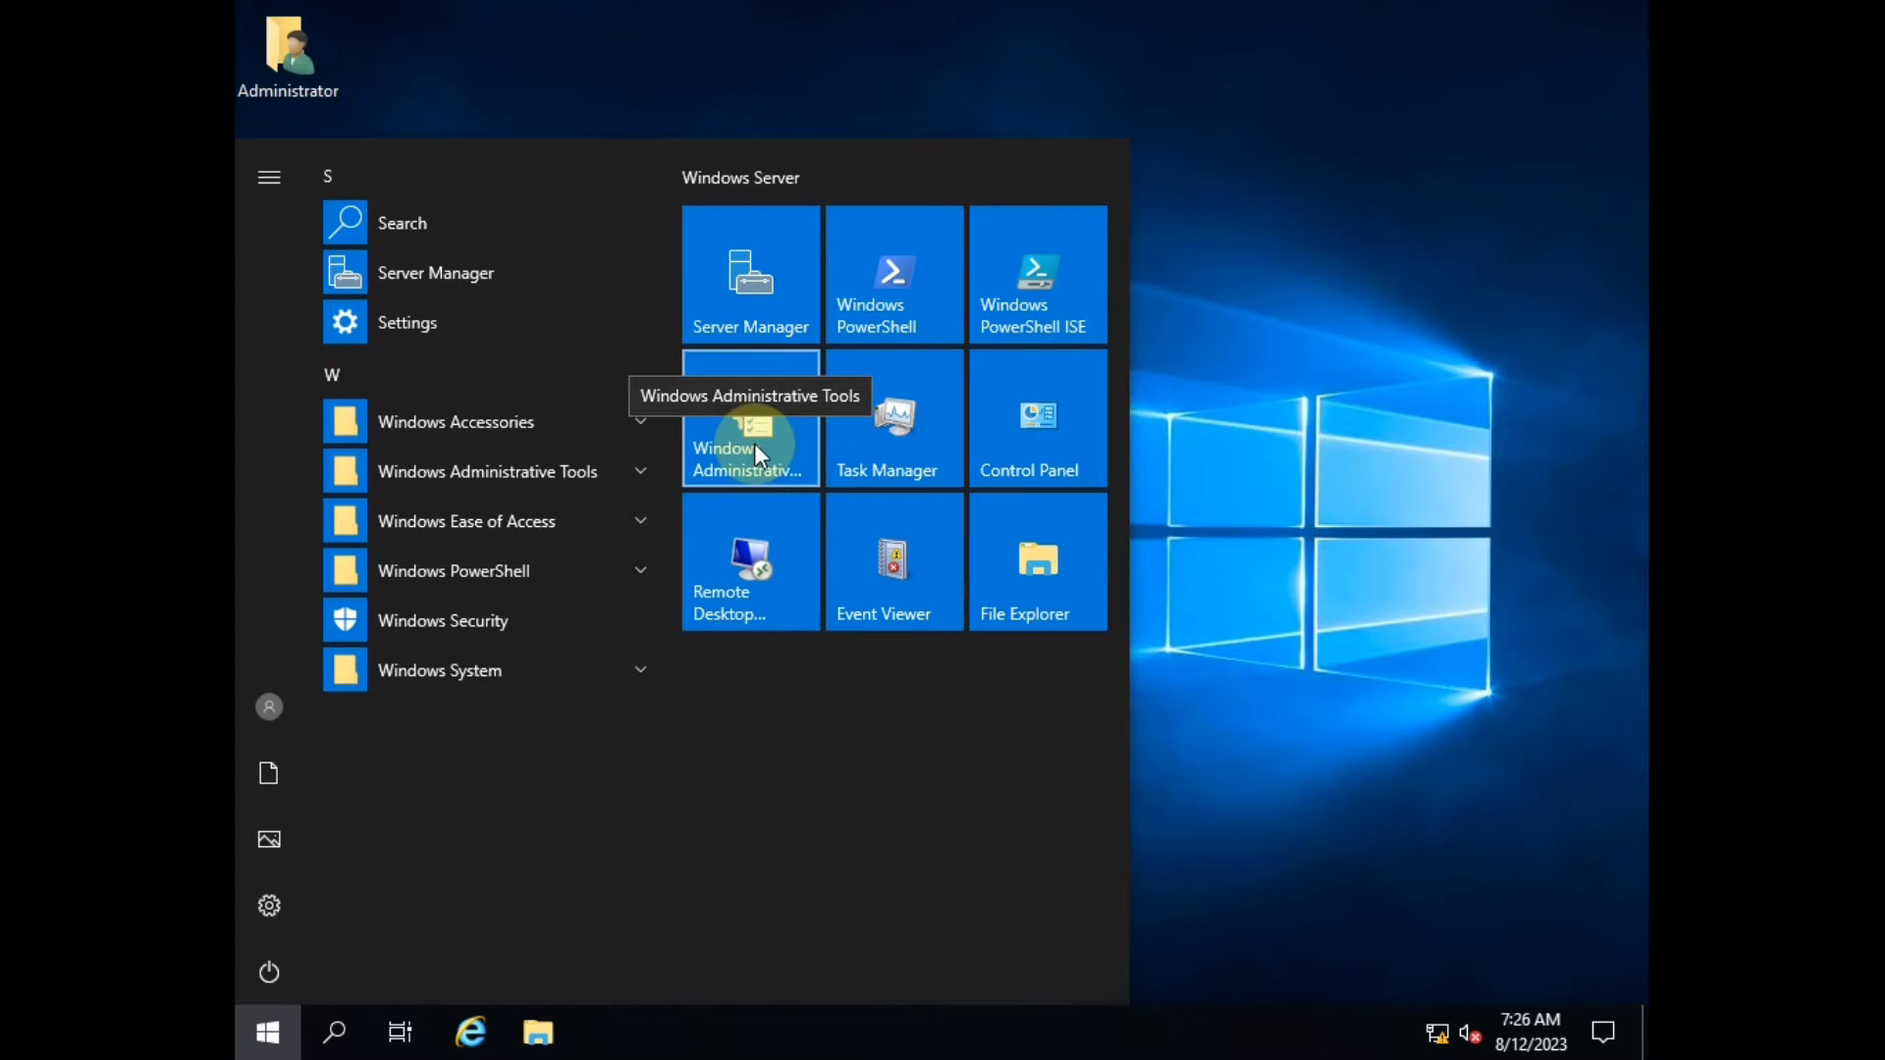
left_click(754, 444)
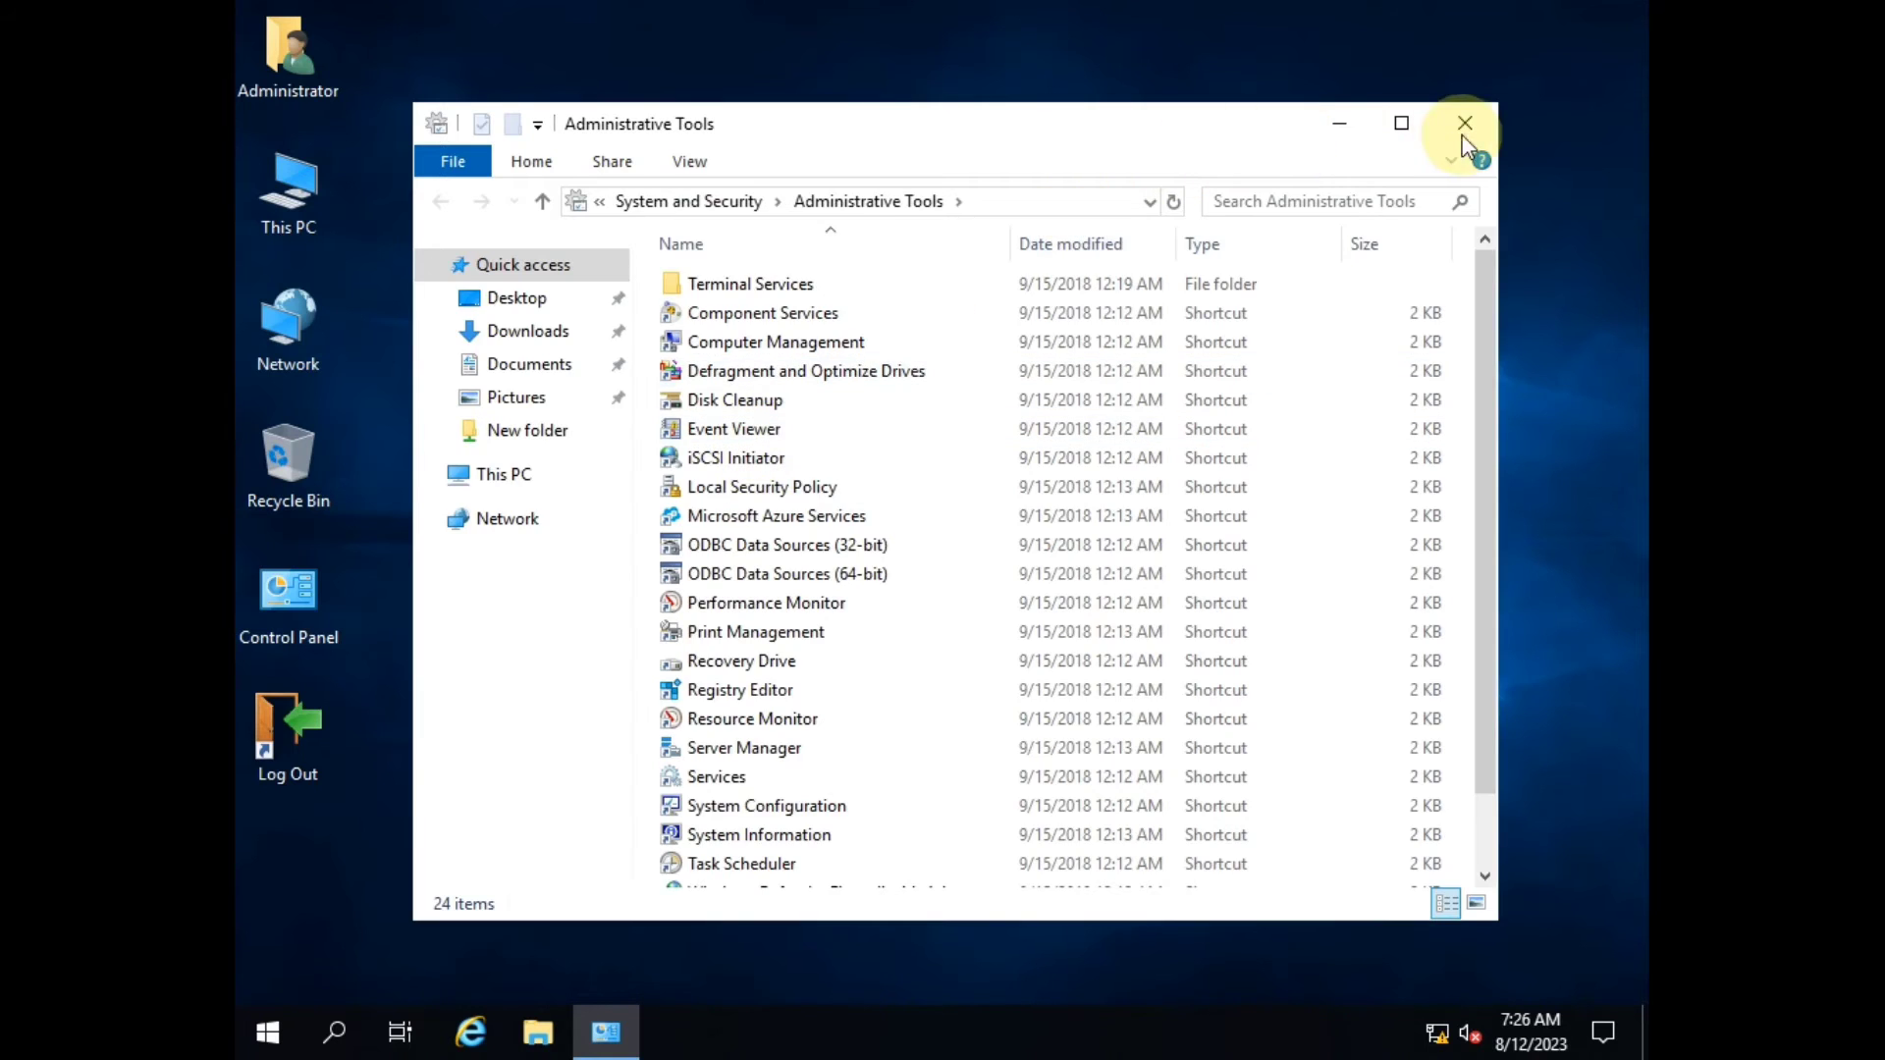
left_click(1400, 123)
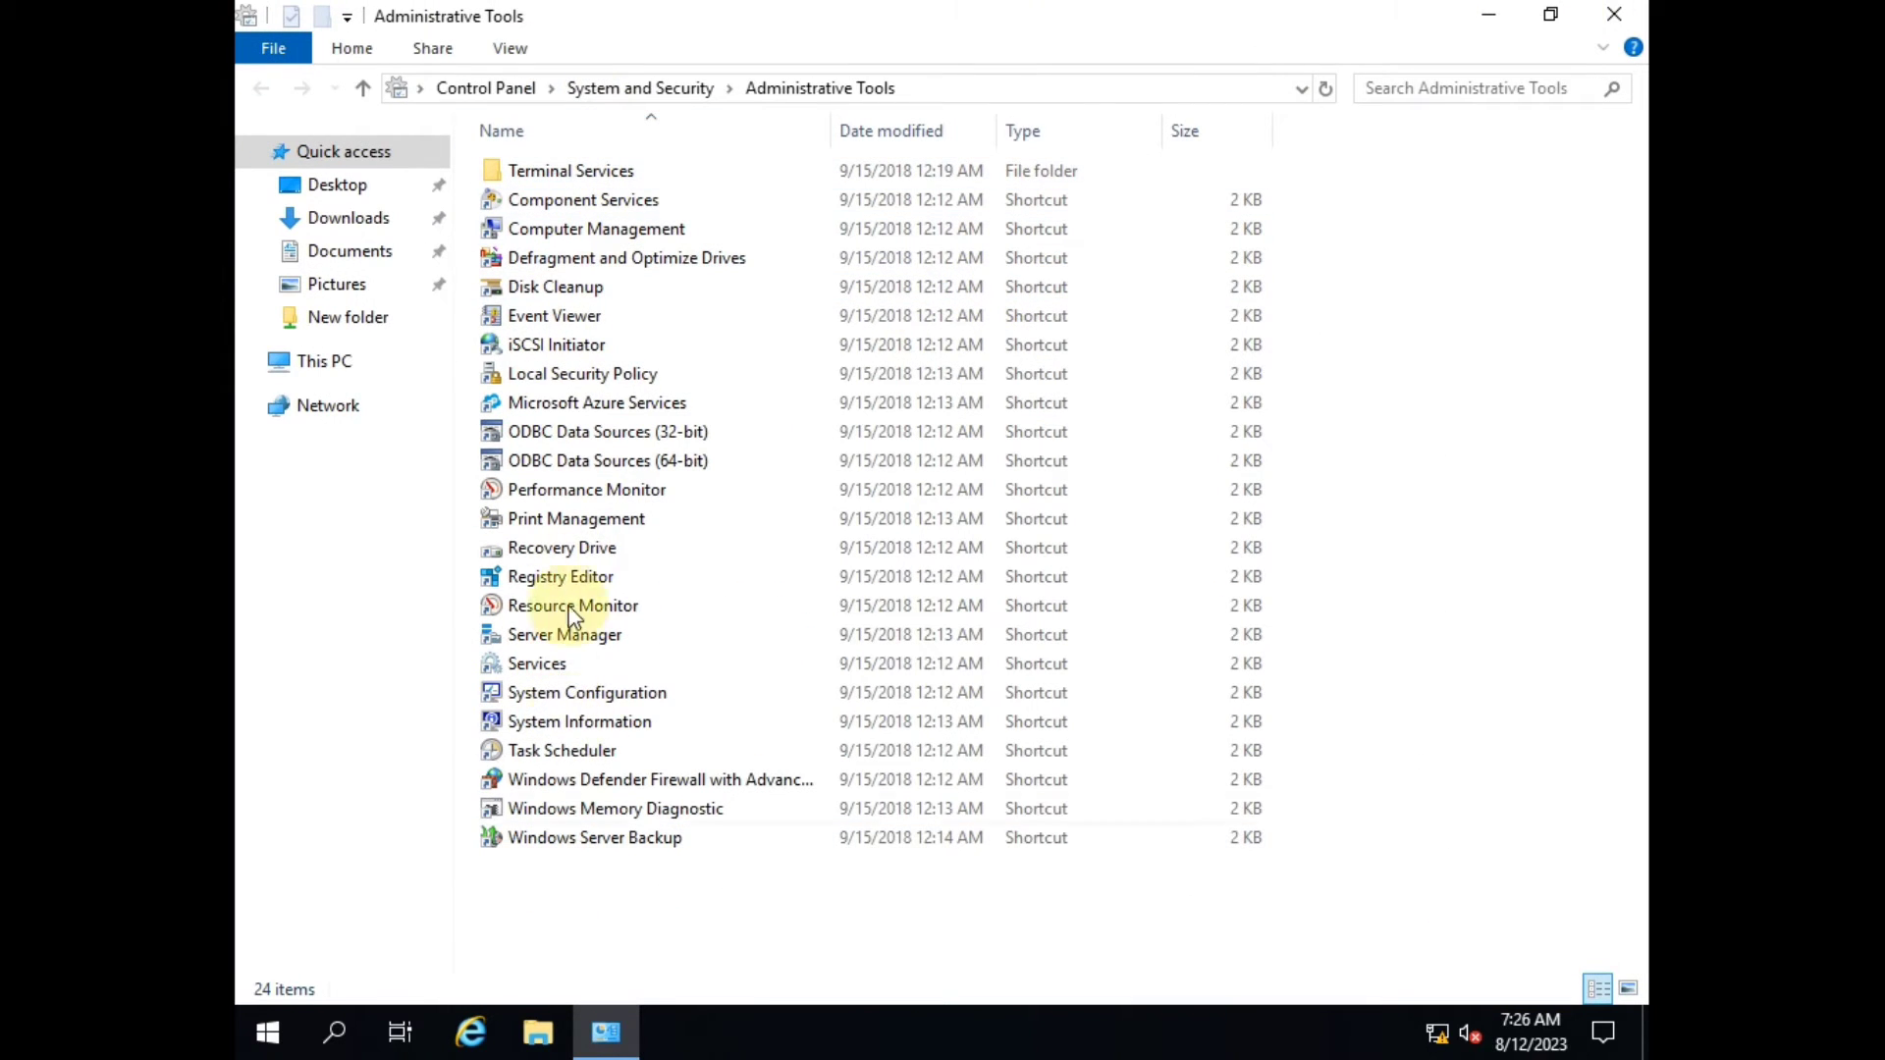
left_click(594, 374)
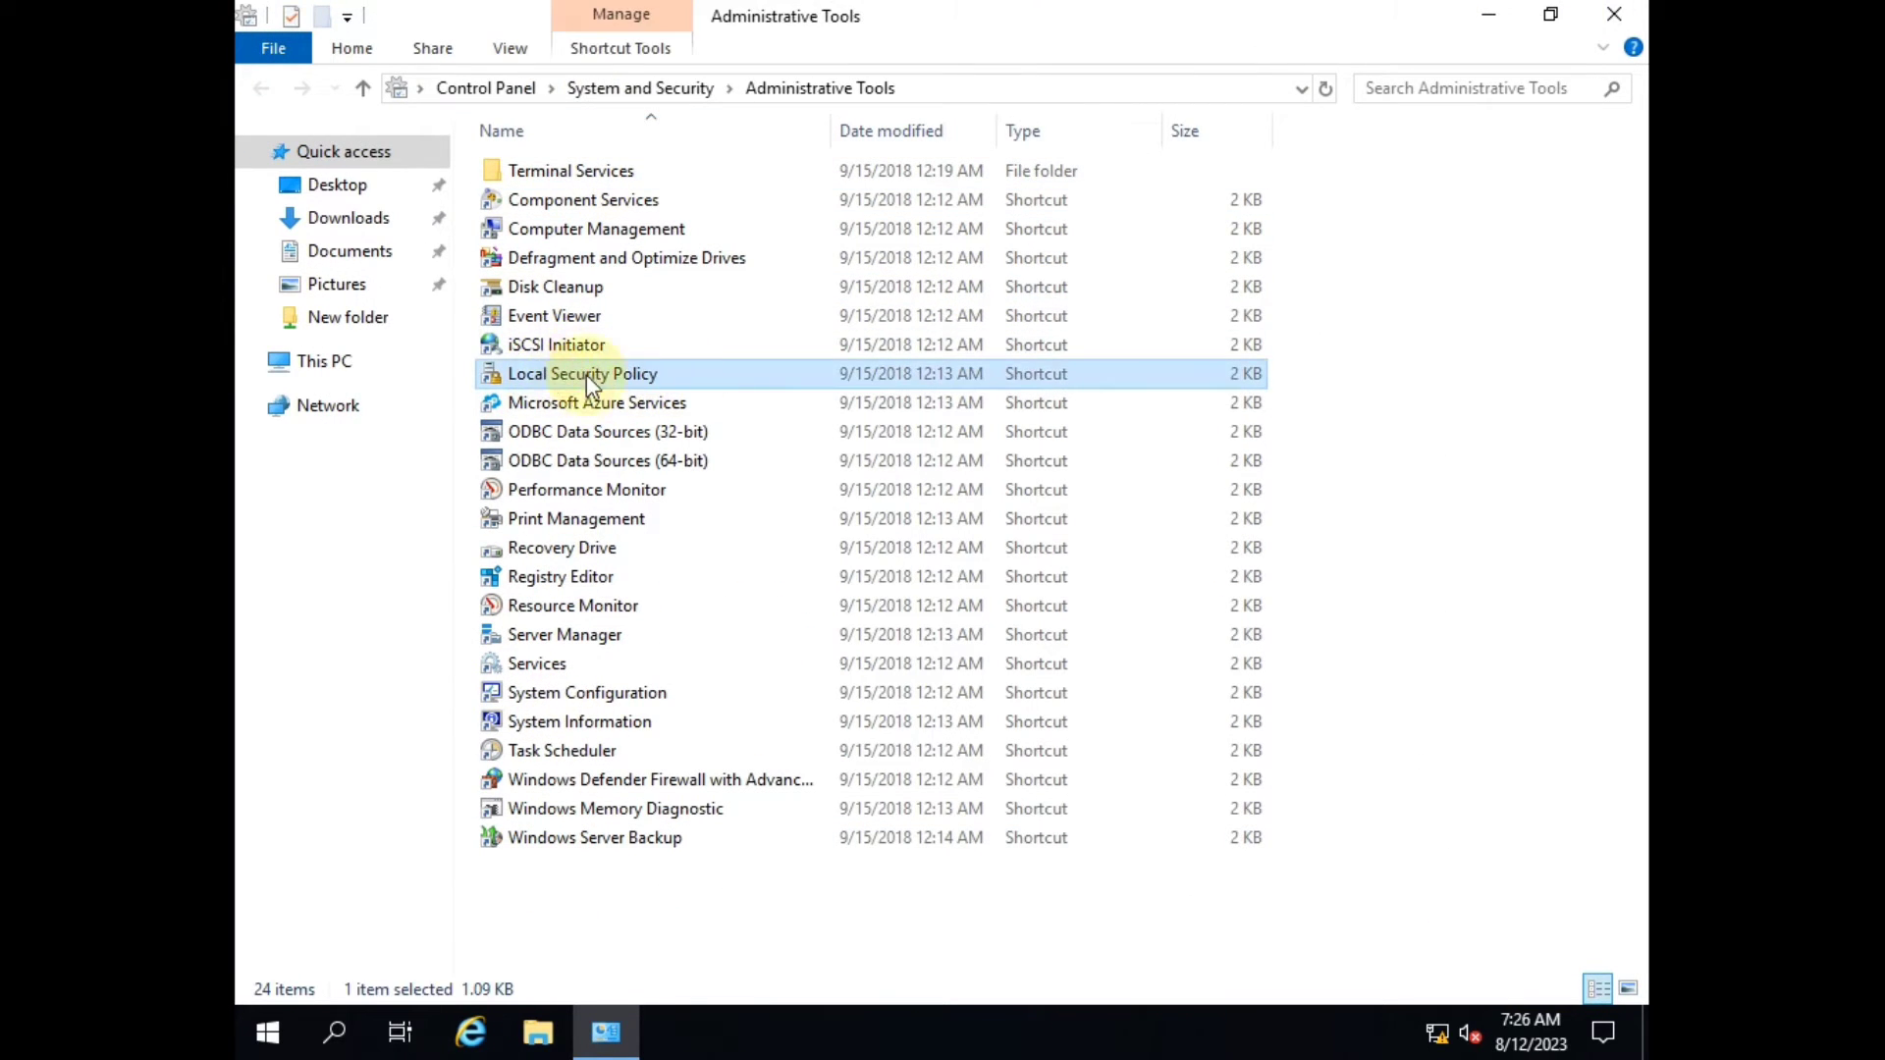
double_click(661, 374)
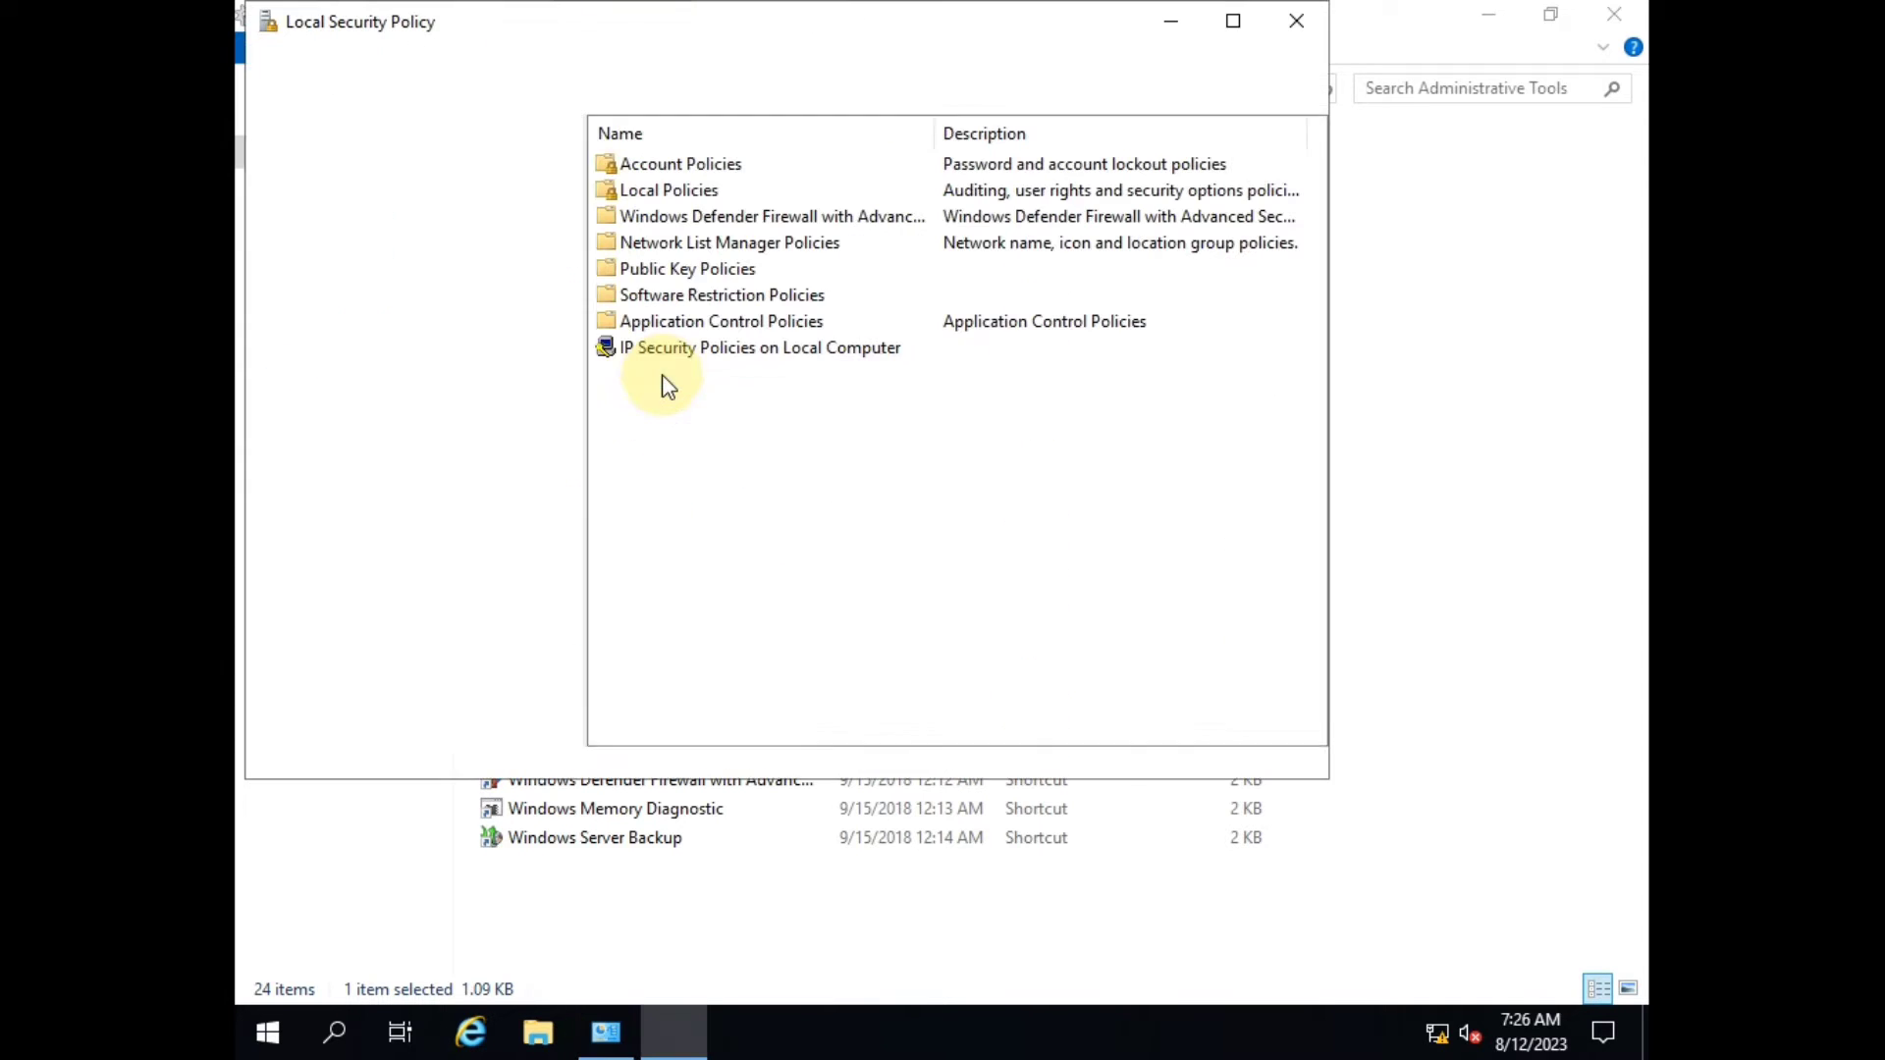
left_click(1234, 22)
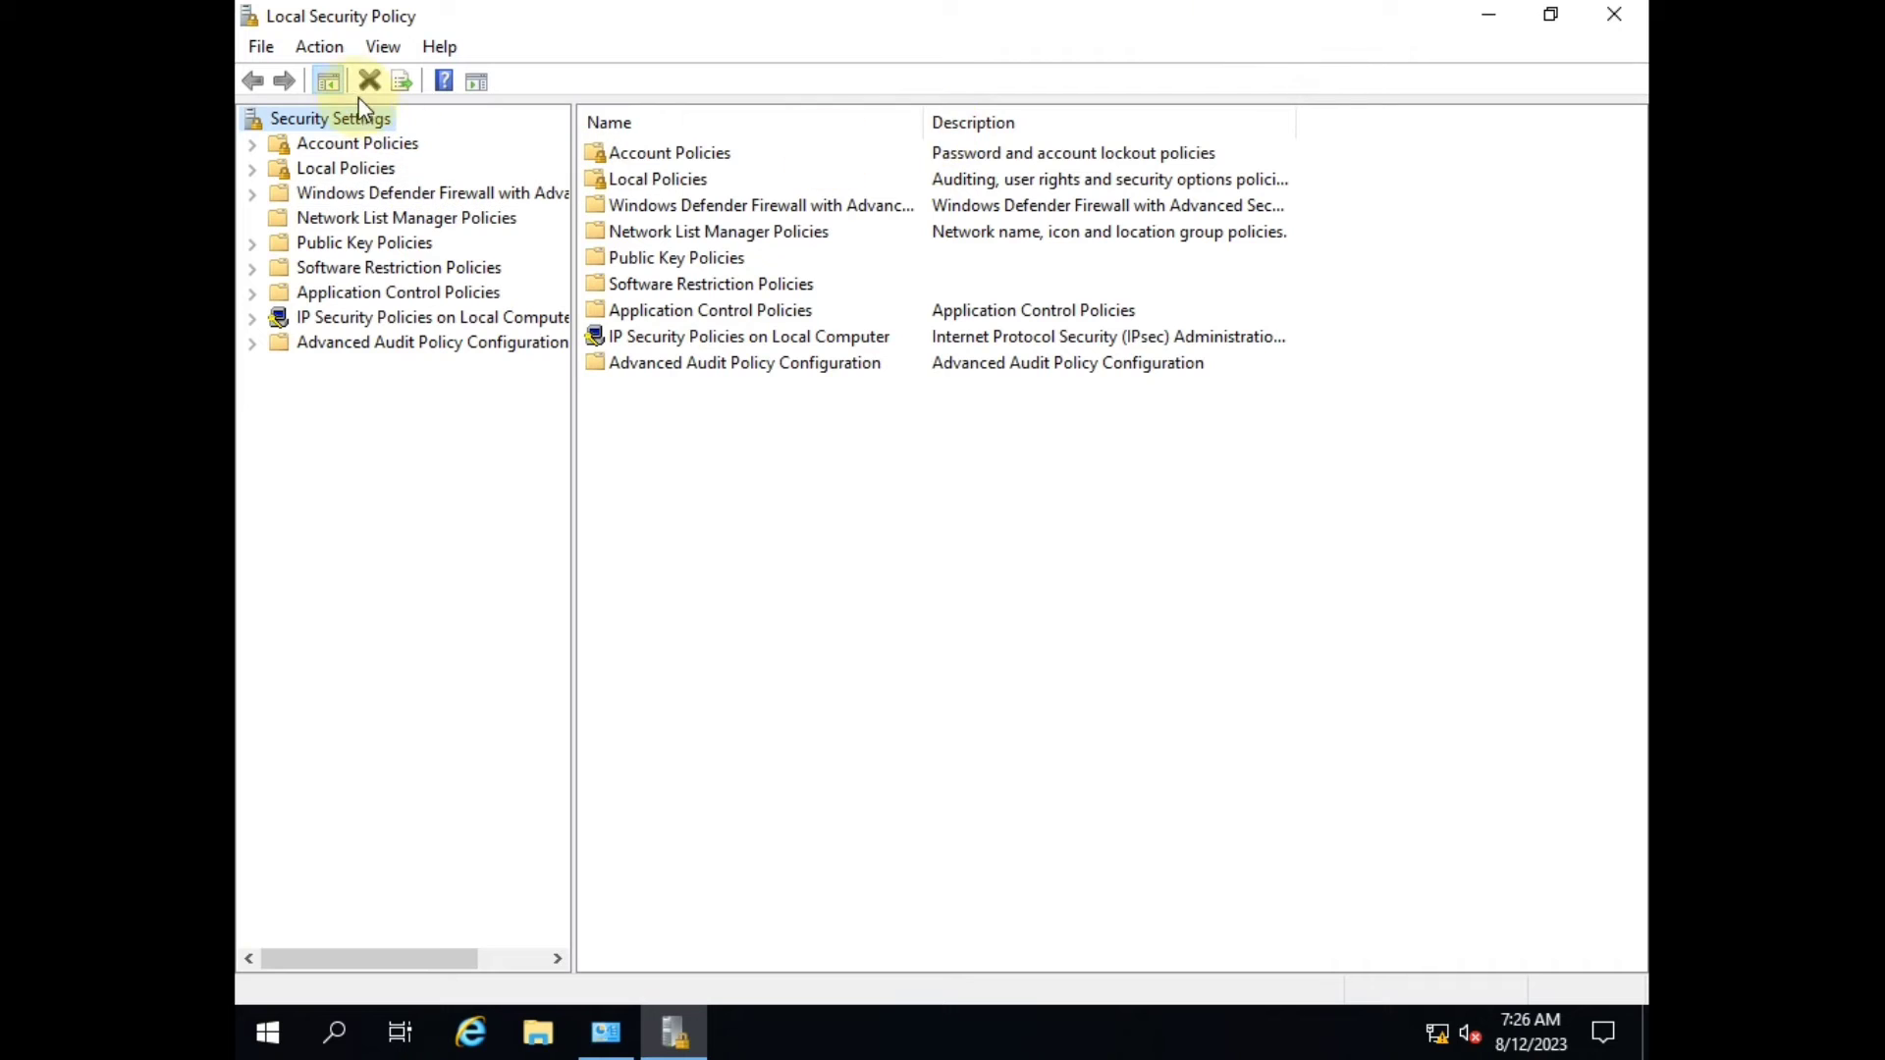
Step: Expand Local Policies and display the policies under Security Options
left_click(318, 169)
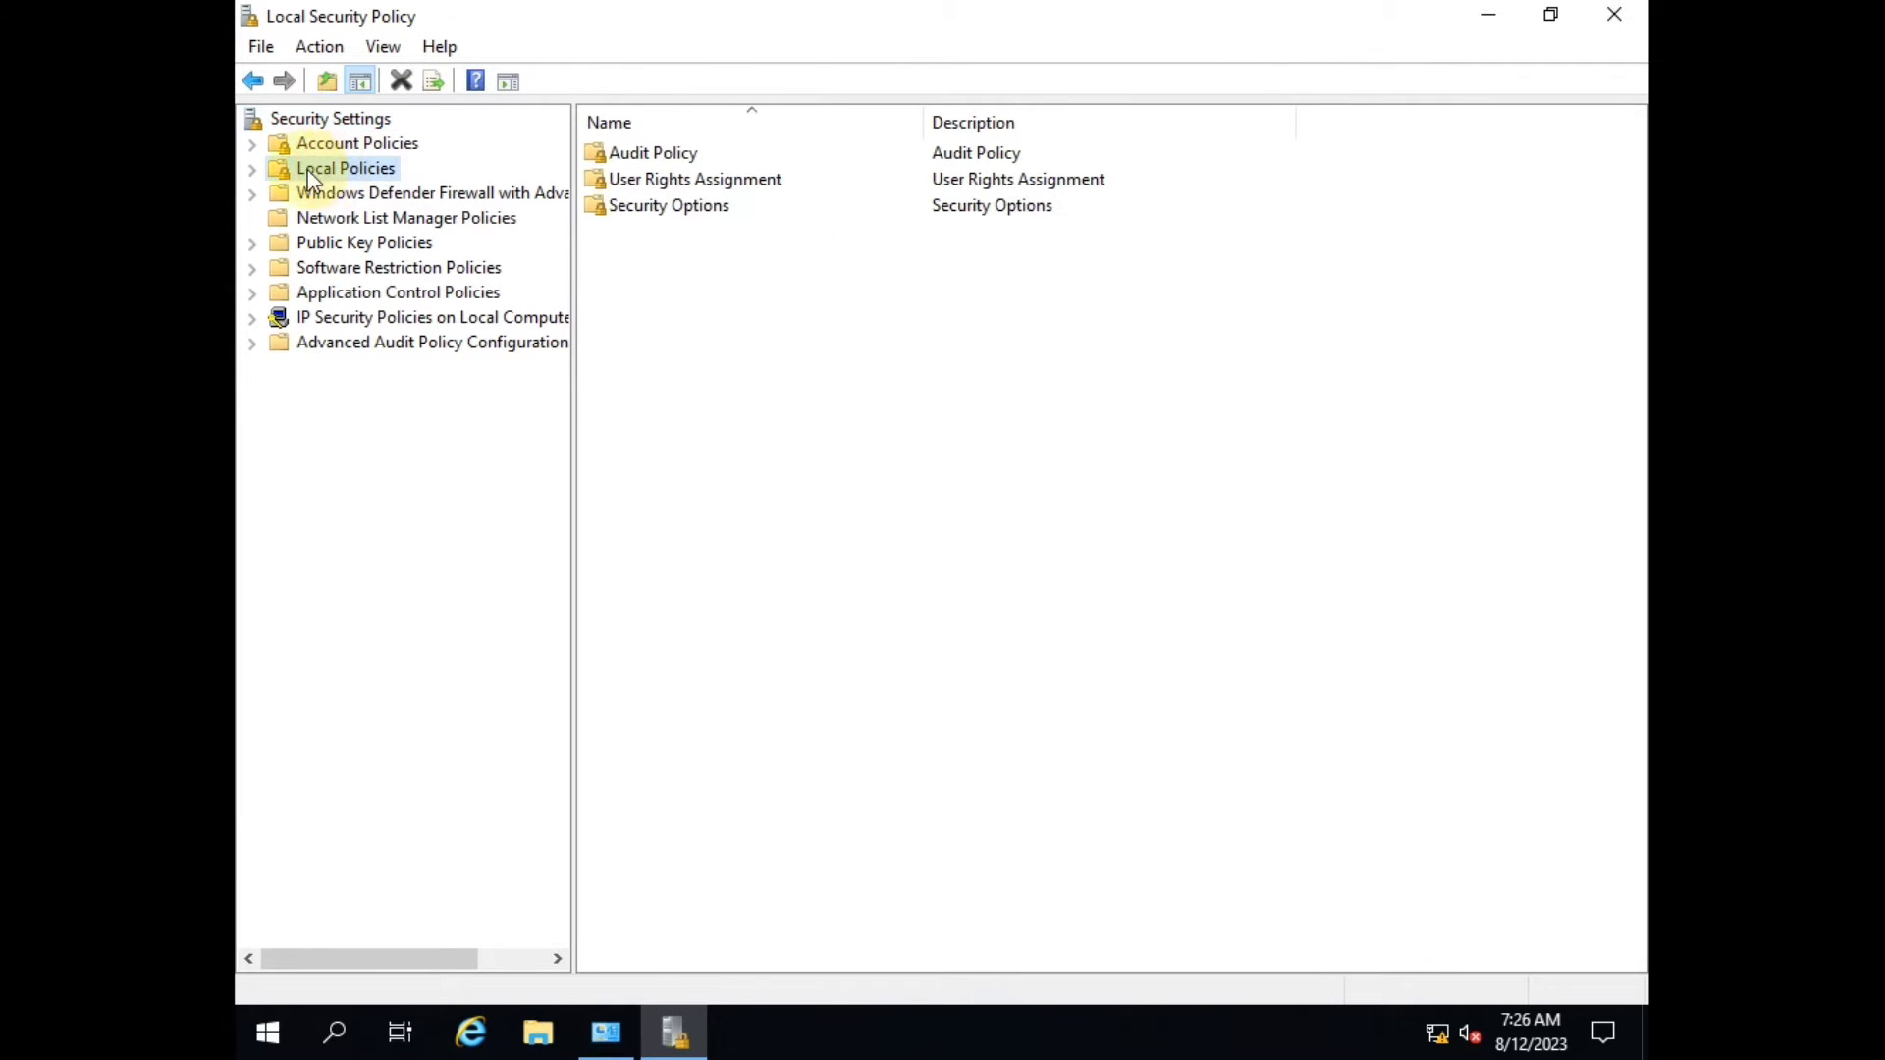
left_click(253, 171)
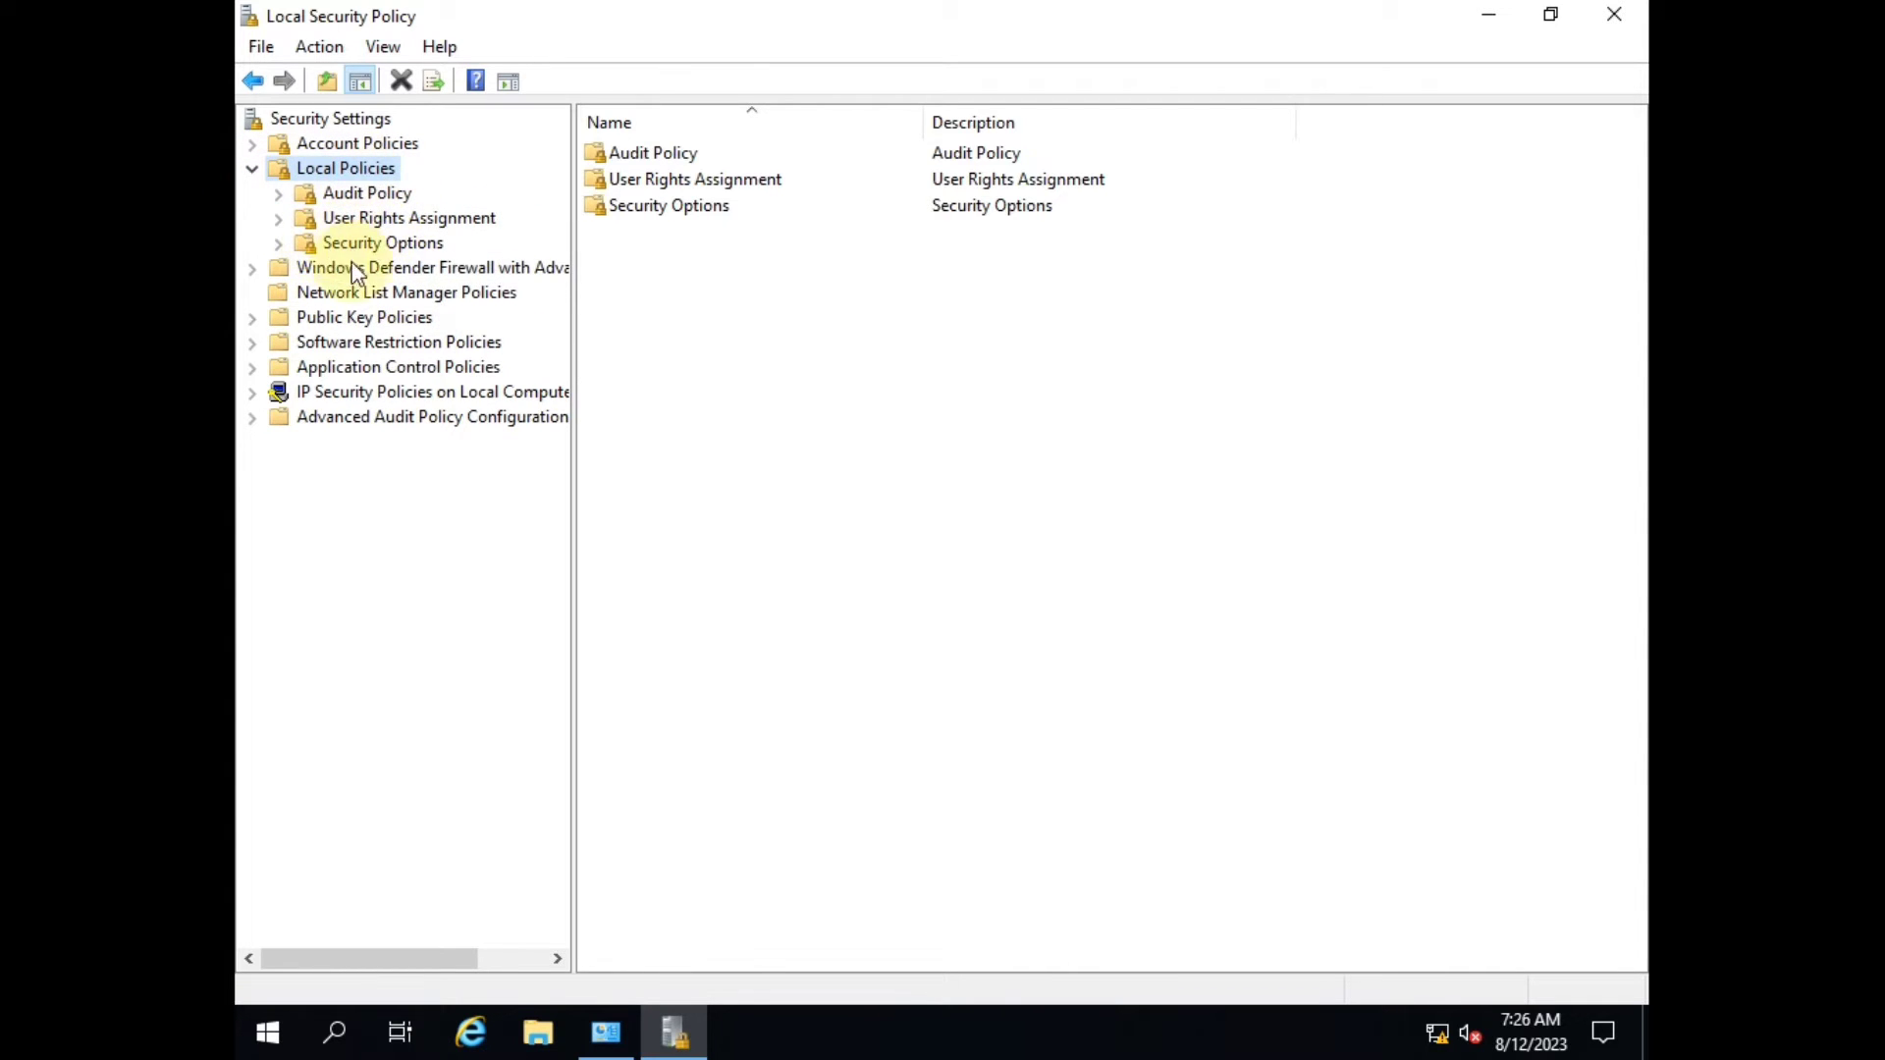
left_click(392, 246)
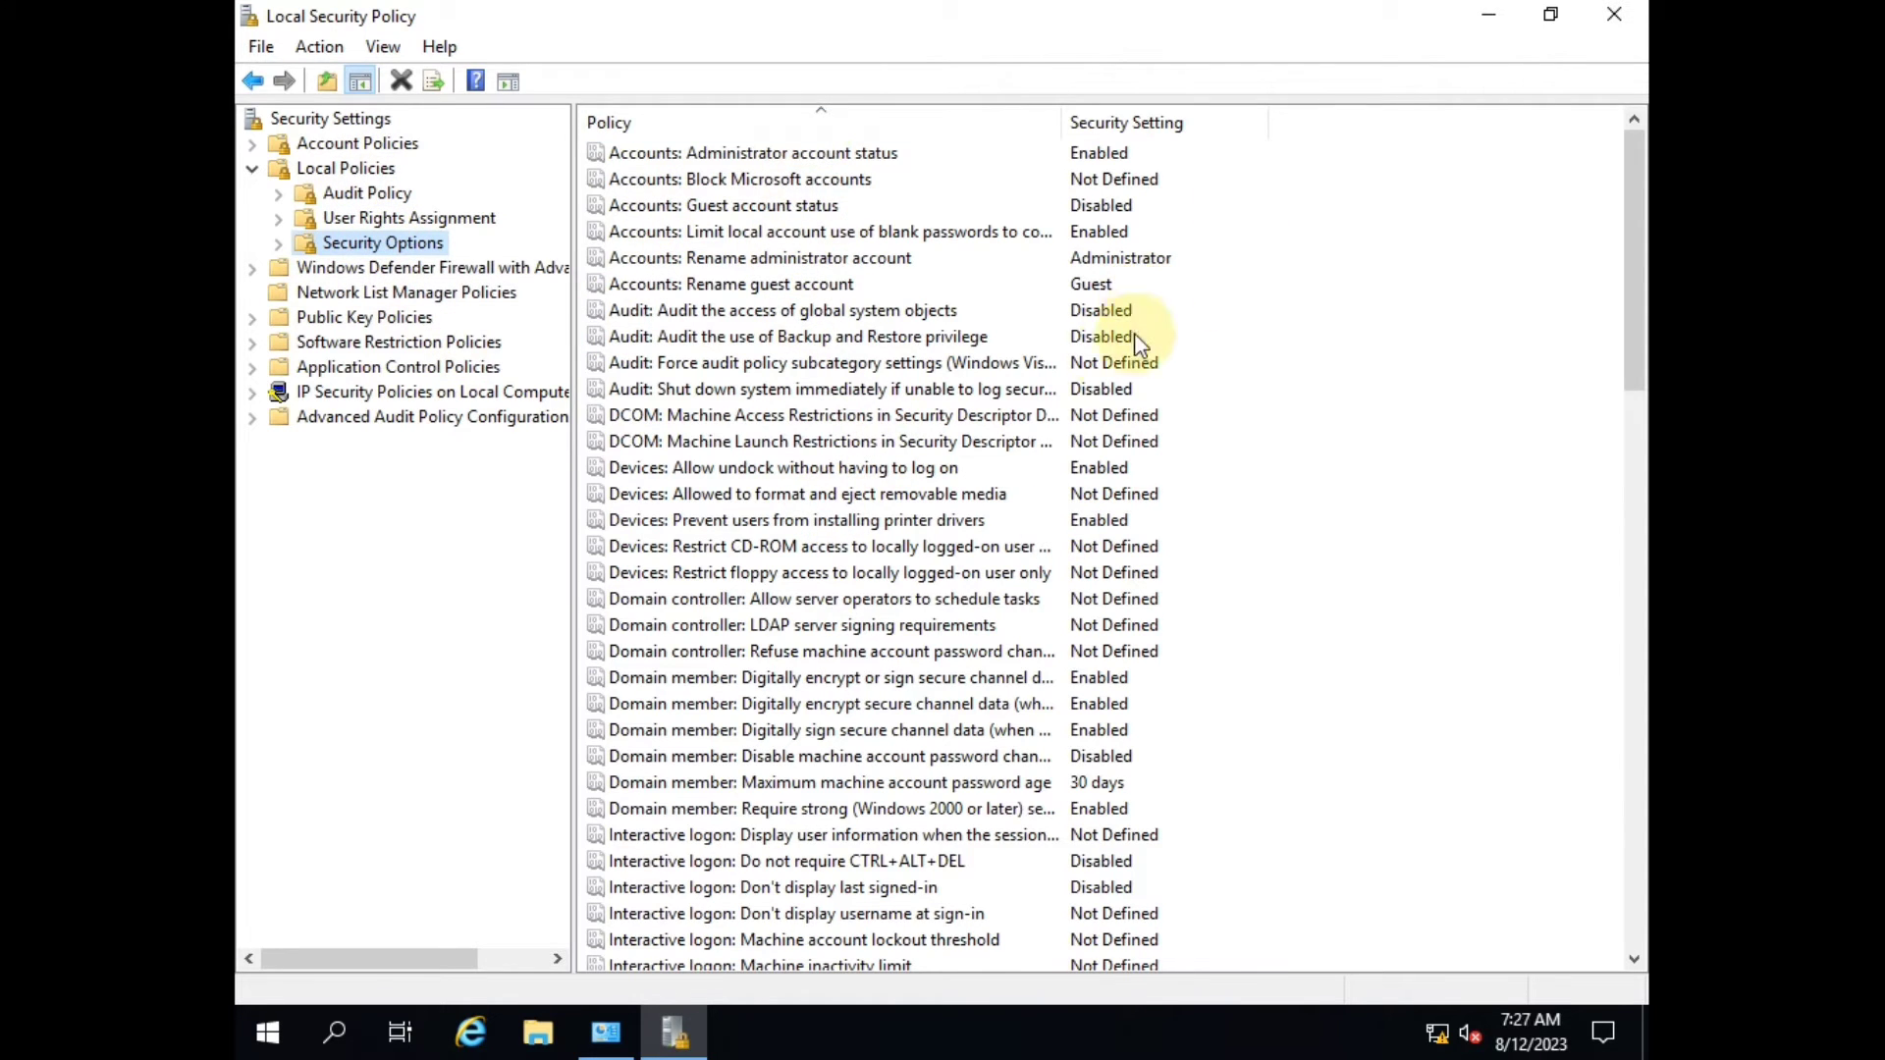
Step: Set the policy "Interactive logon: Do not require CTRL+ALT+DEL" to Enabled, and close Local Security Policy and Administrative Tools
scroll(886, 429, "down", 4)
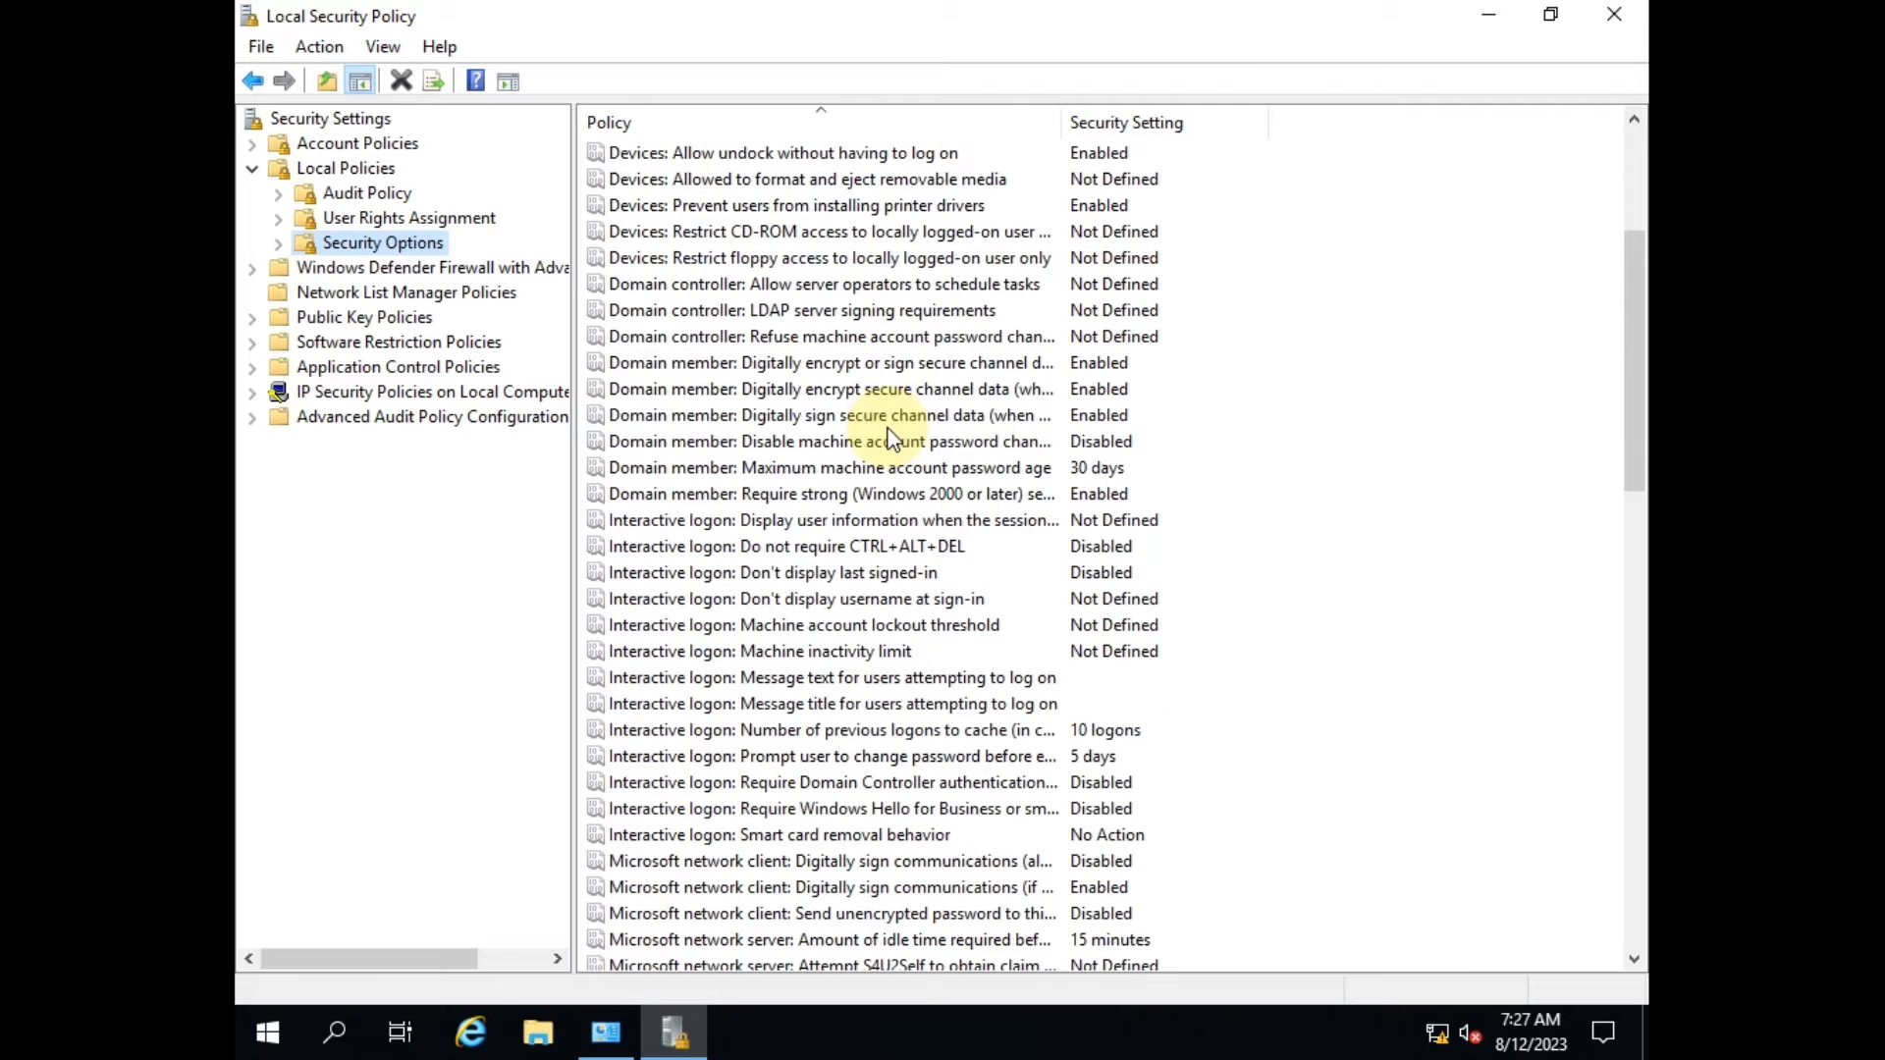
left_click(766, 547)
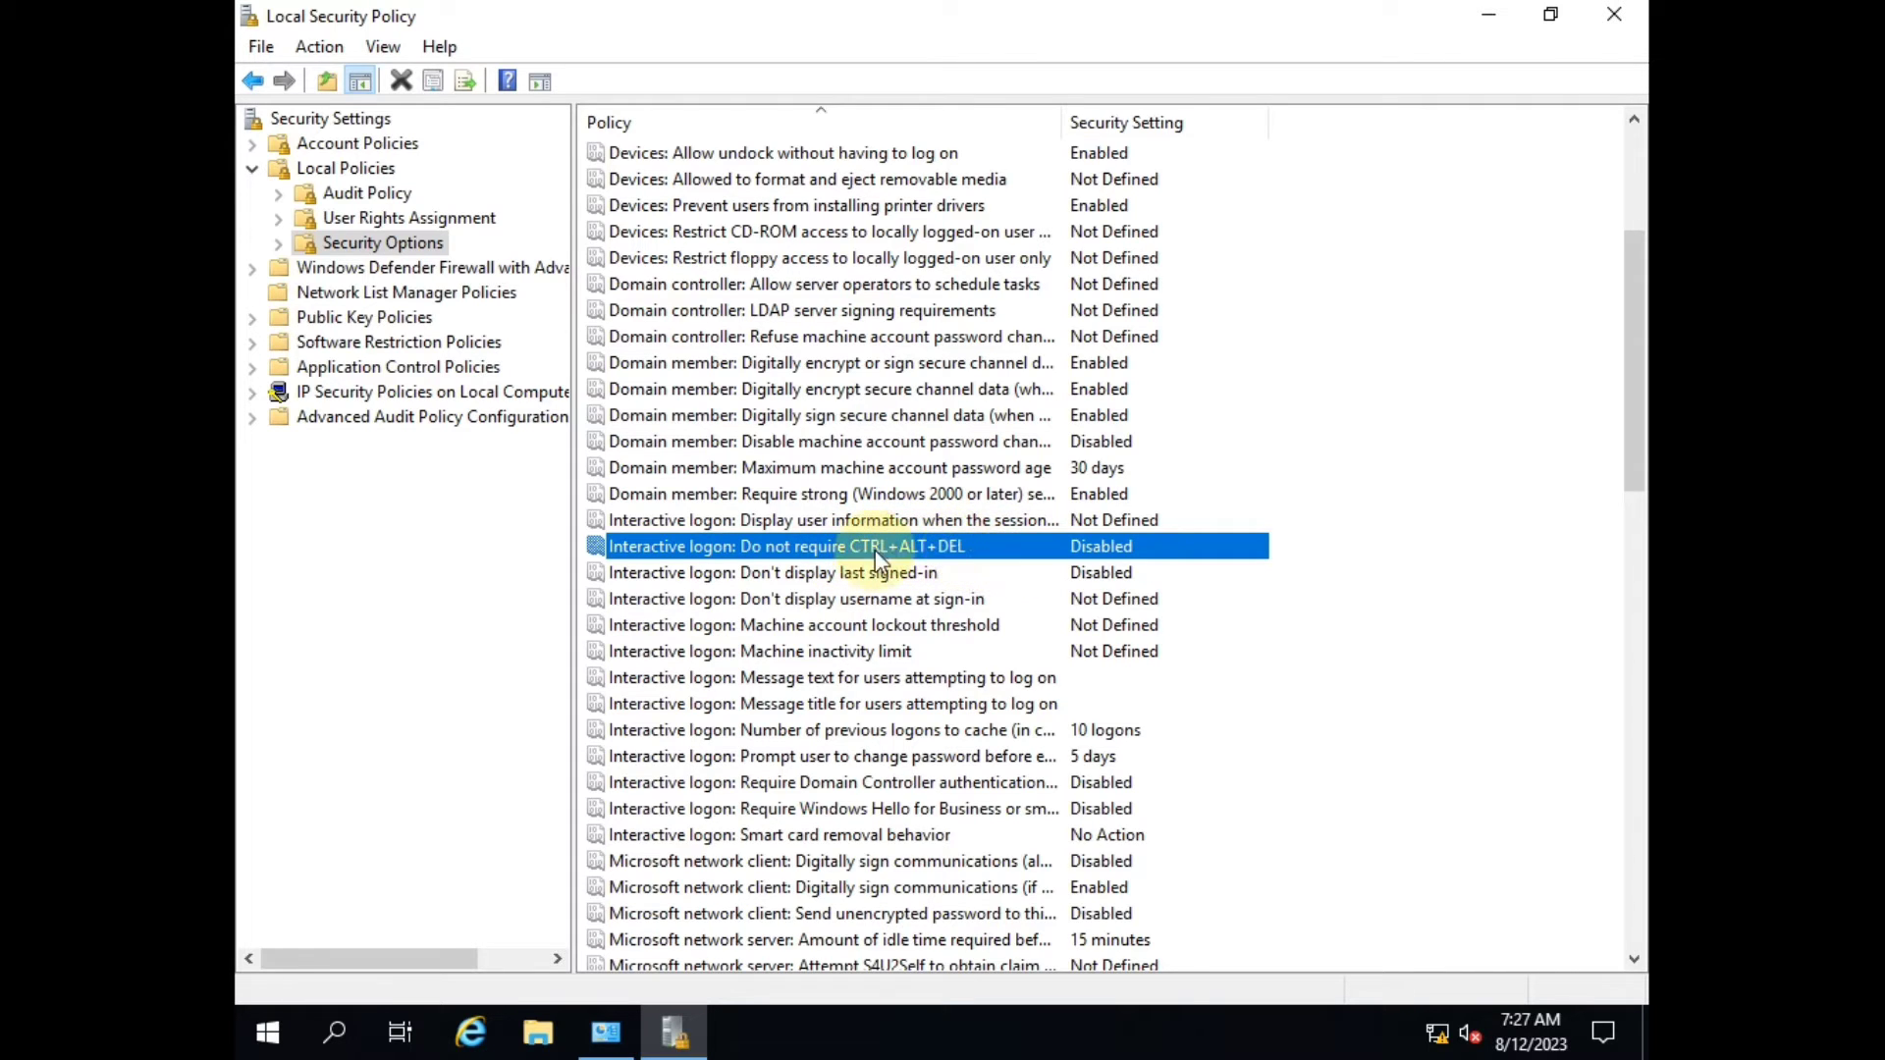
double_click(844, 556)
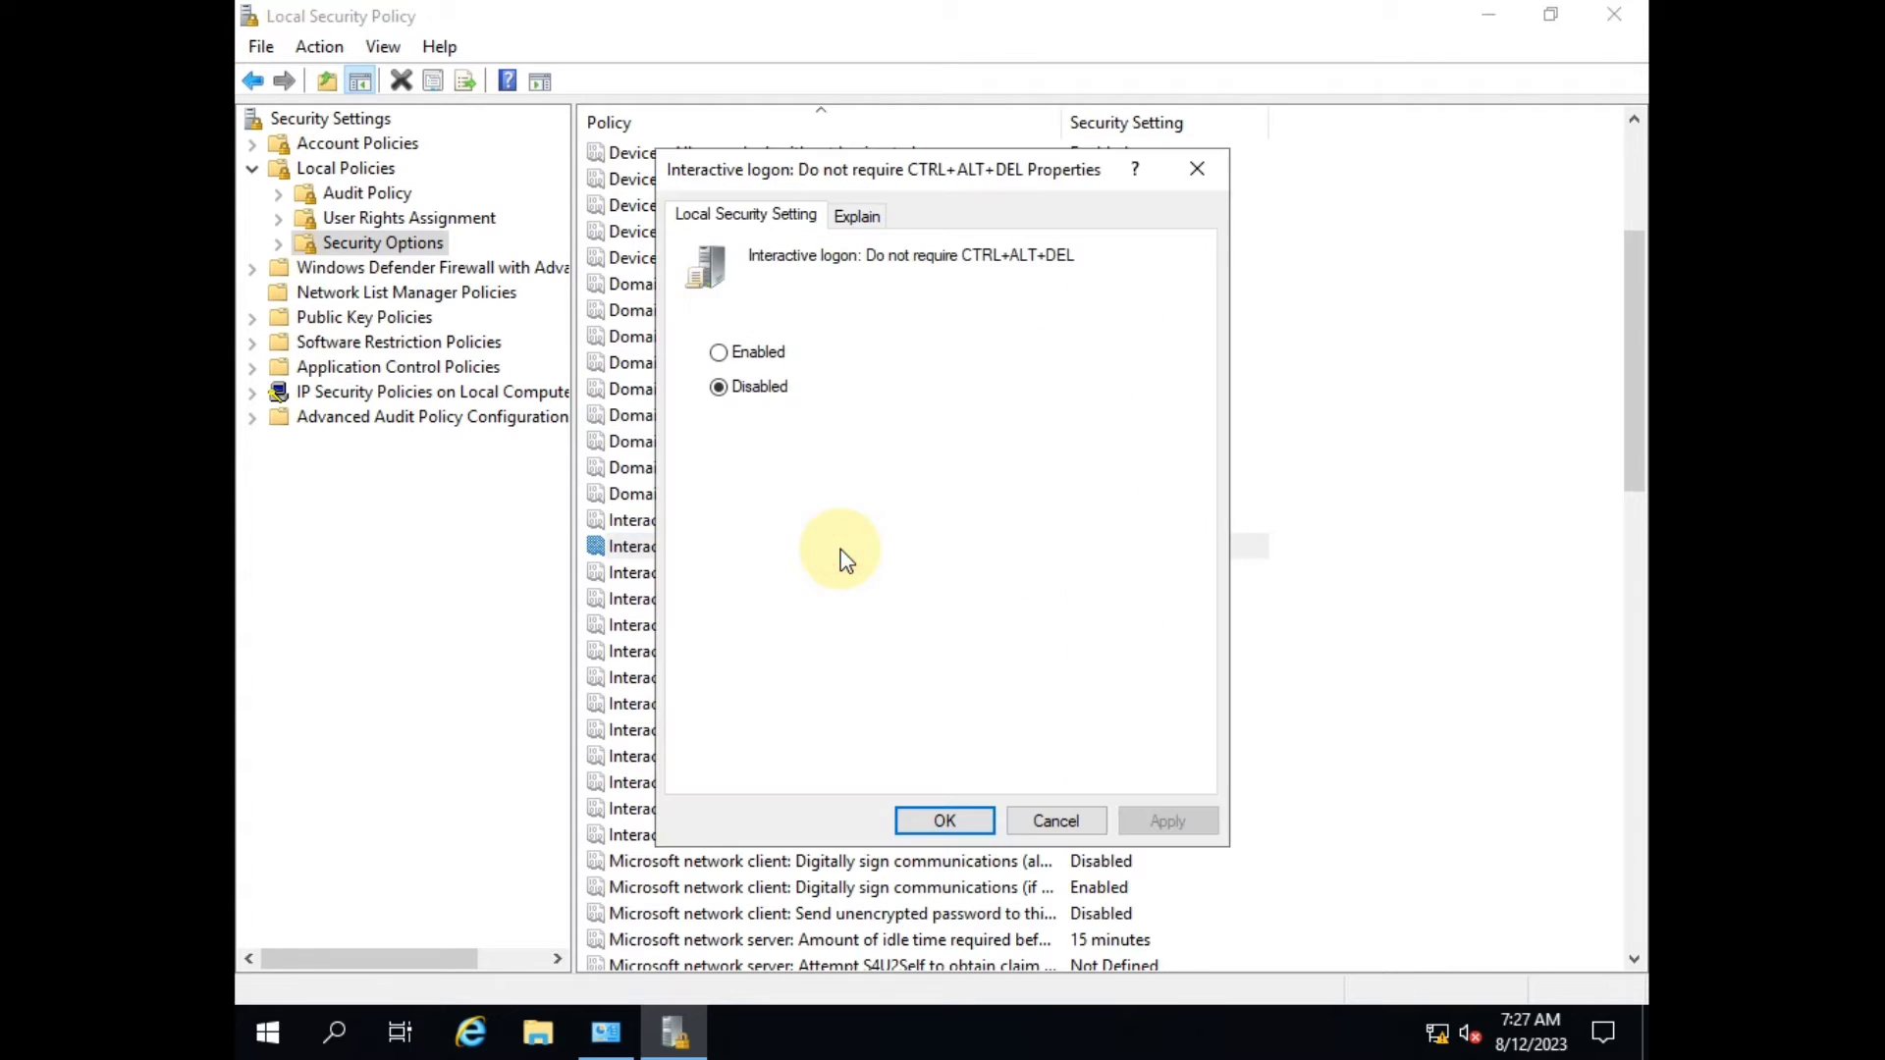
left_click(720, 353)
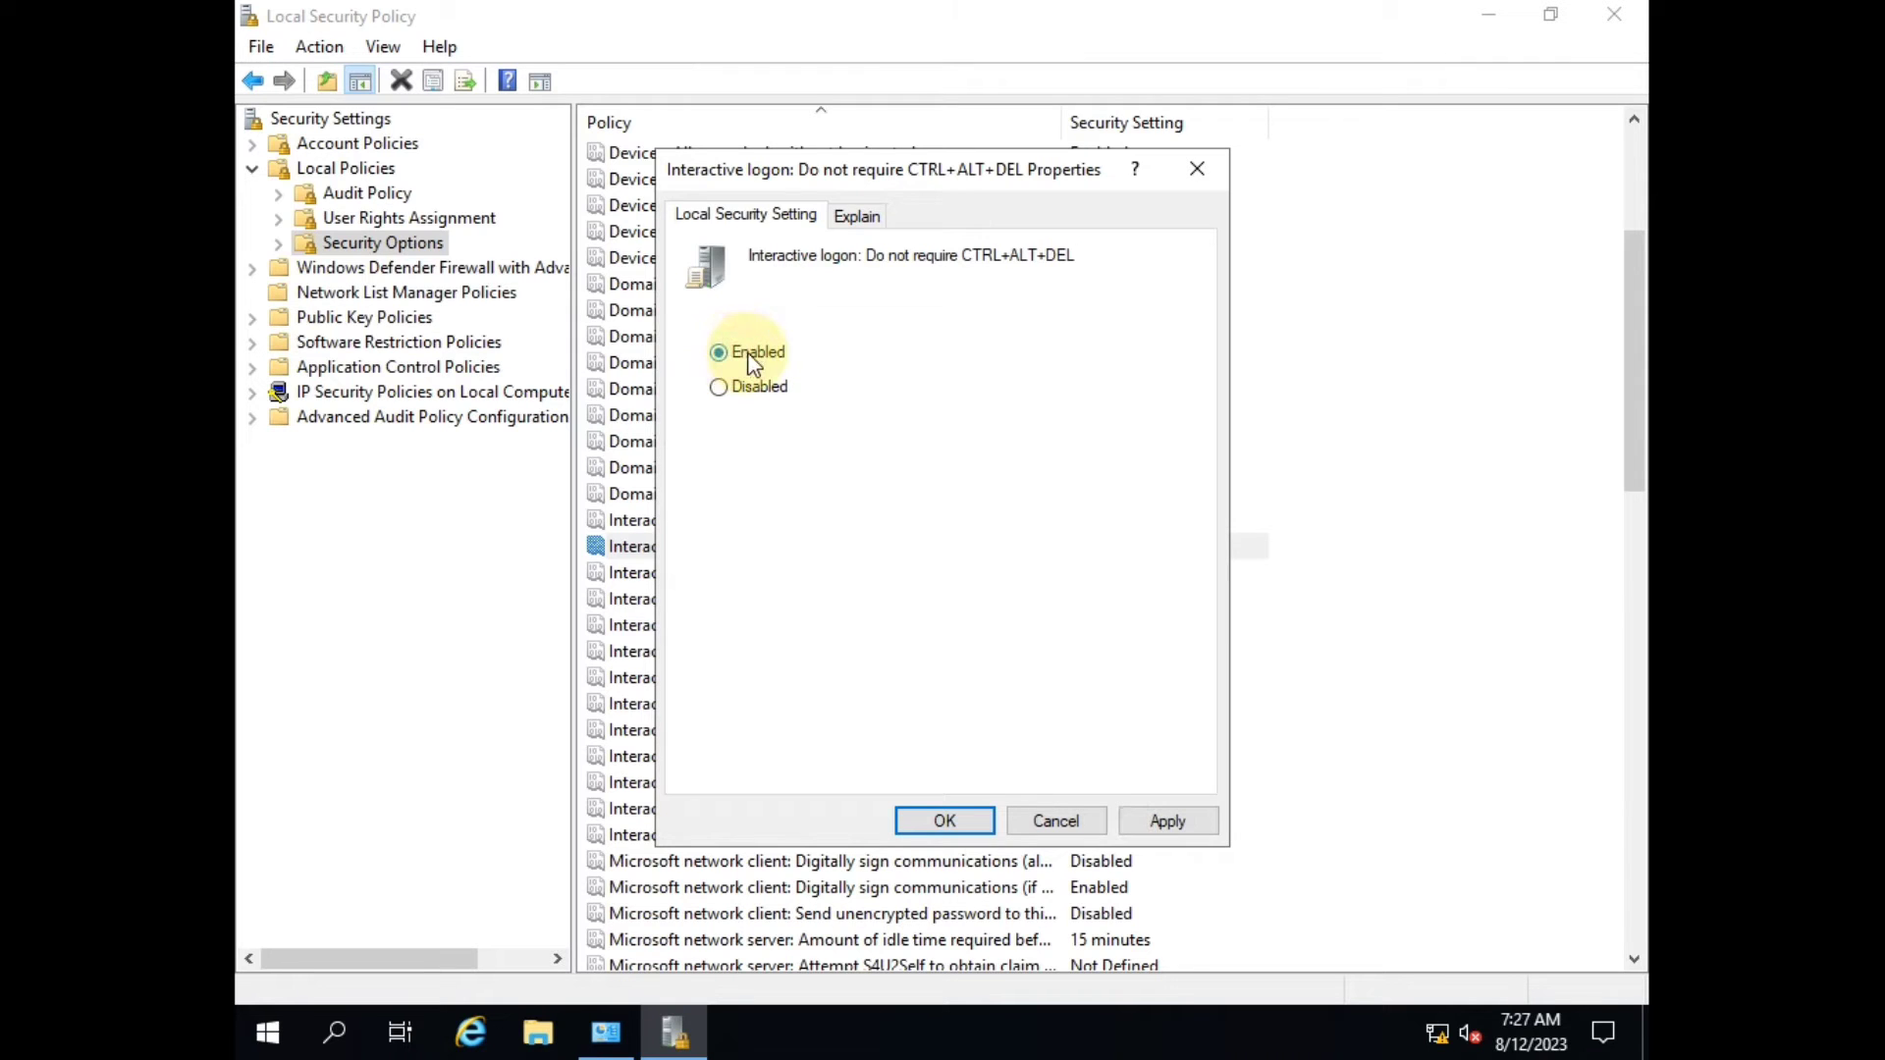
left_click(1168, 822)
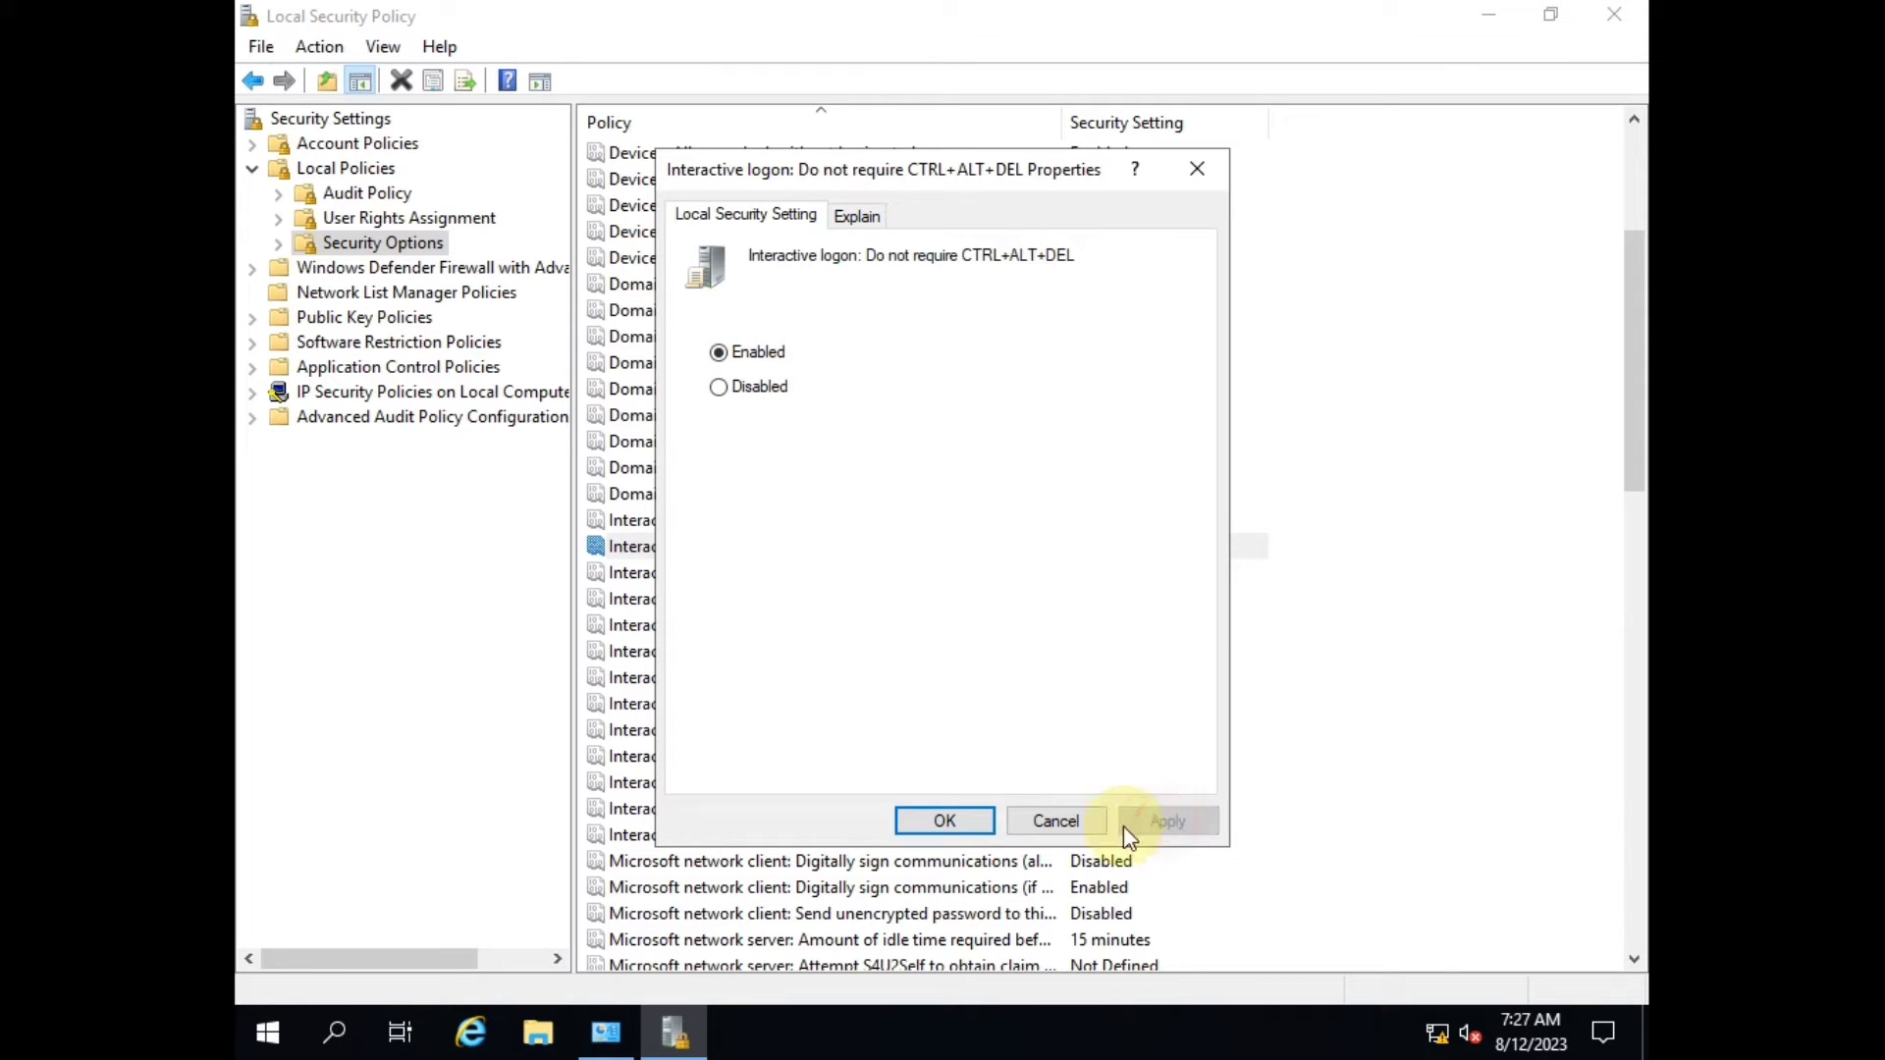
left_click(944, 820)
left_click(1610, 16)
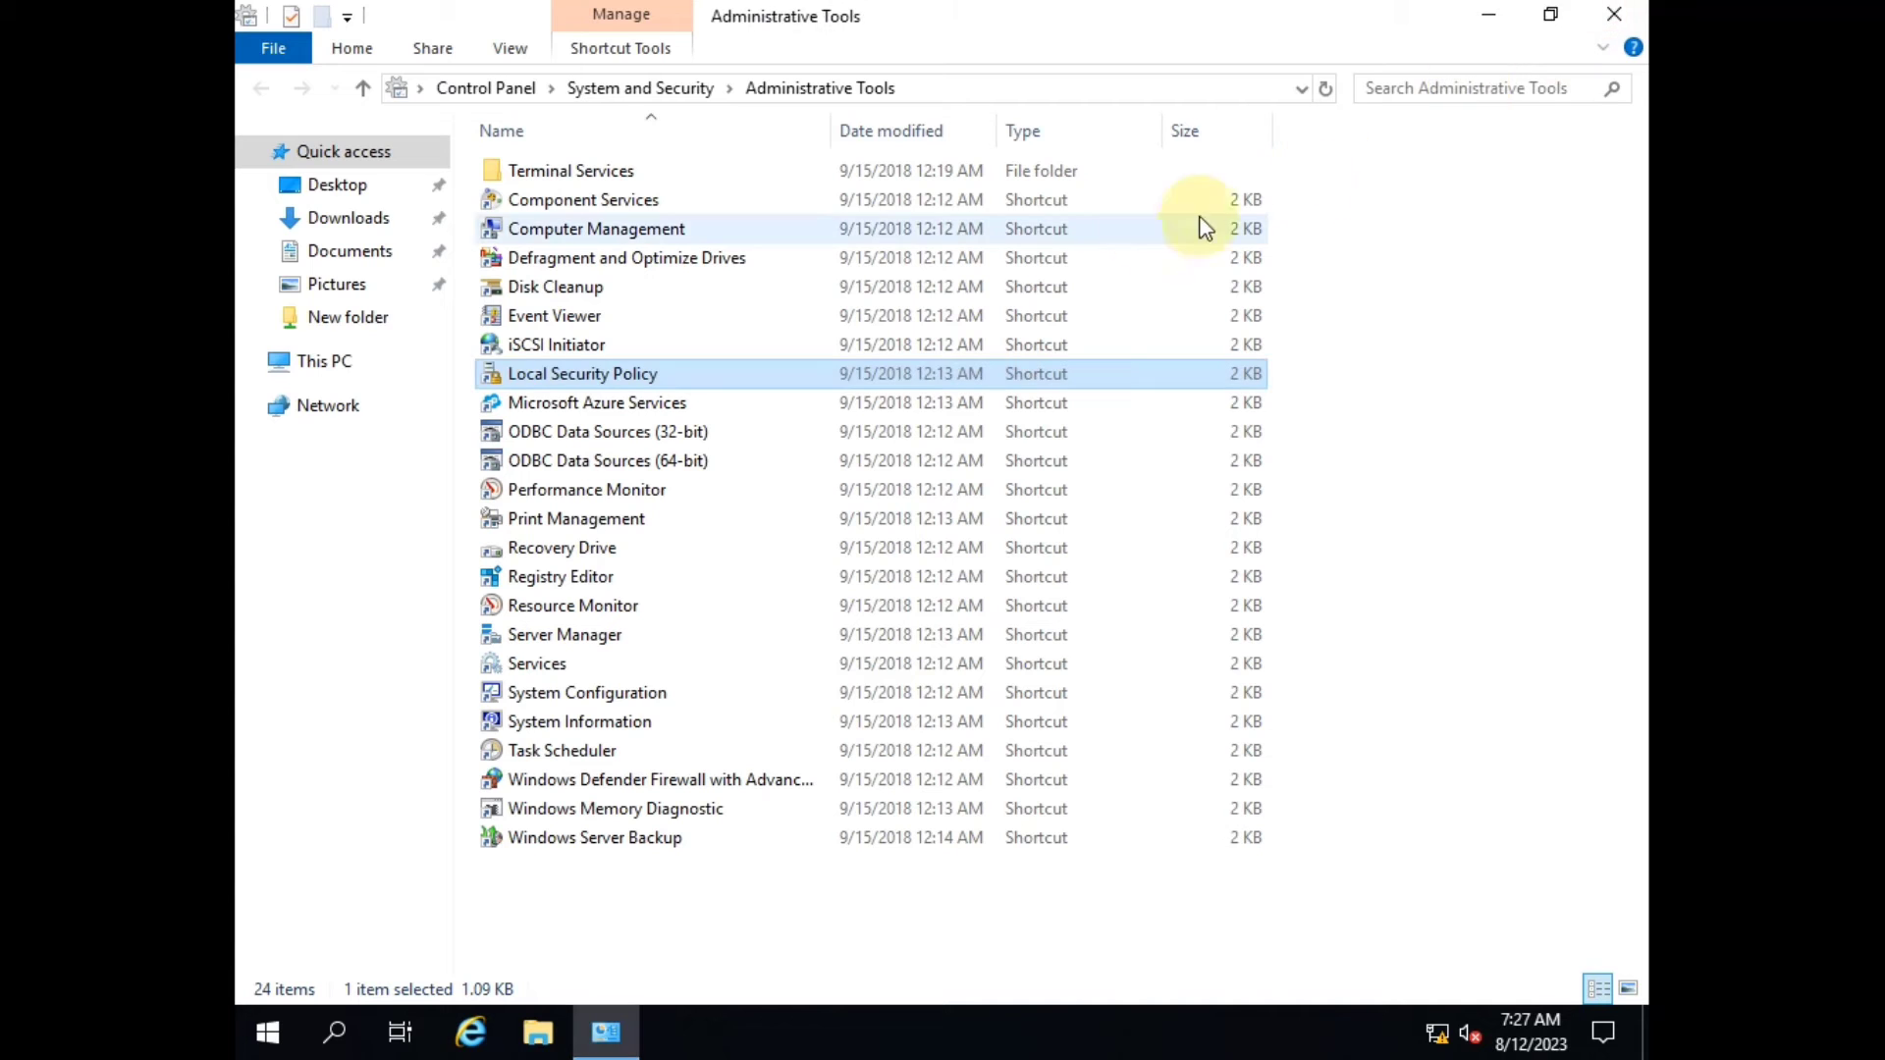
left_click(1615, 15)
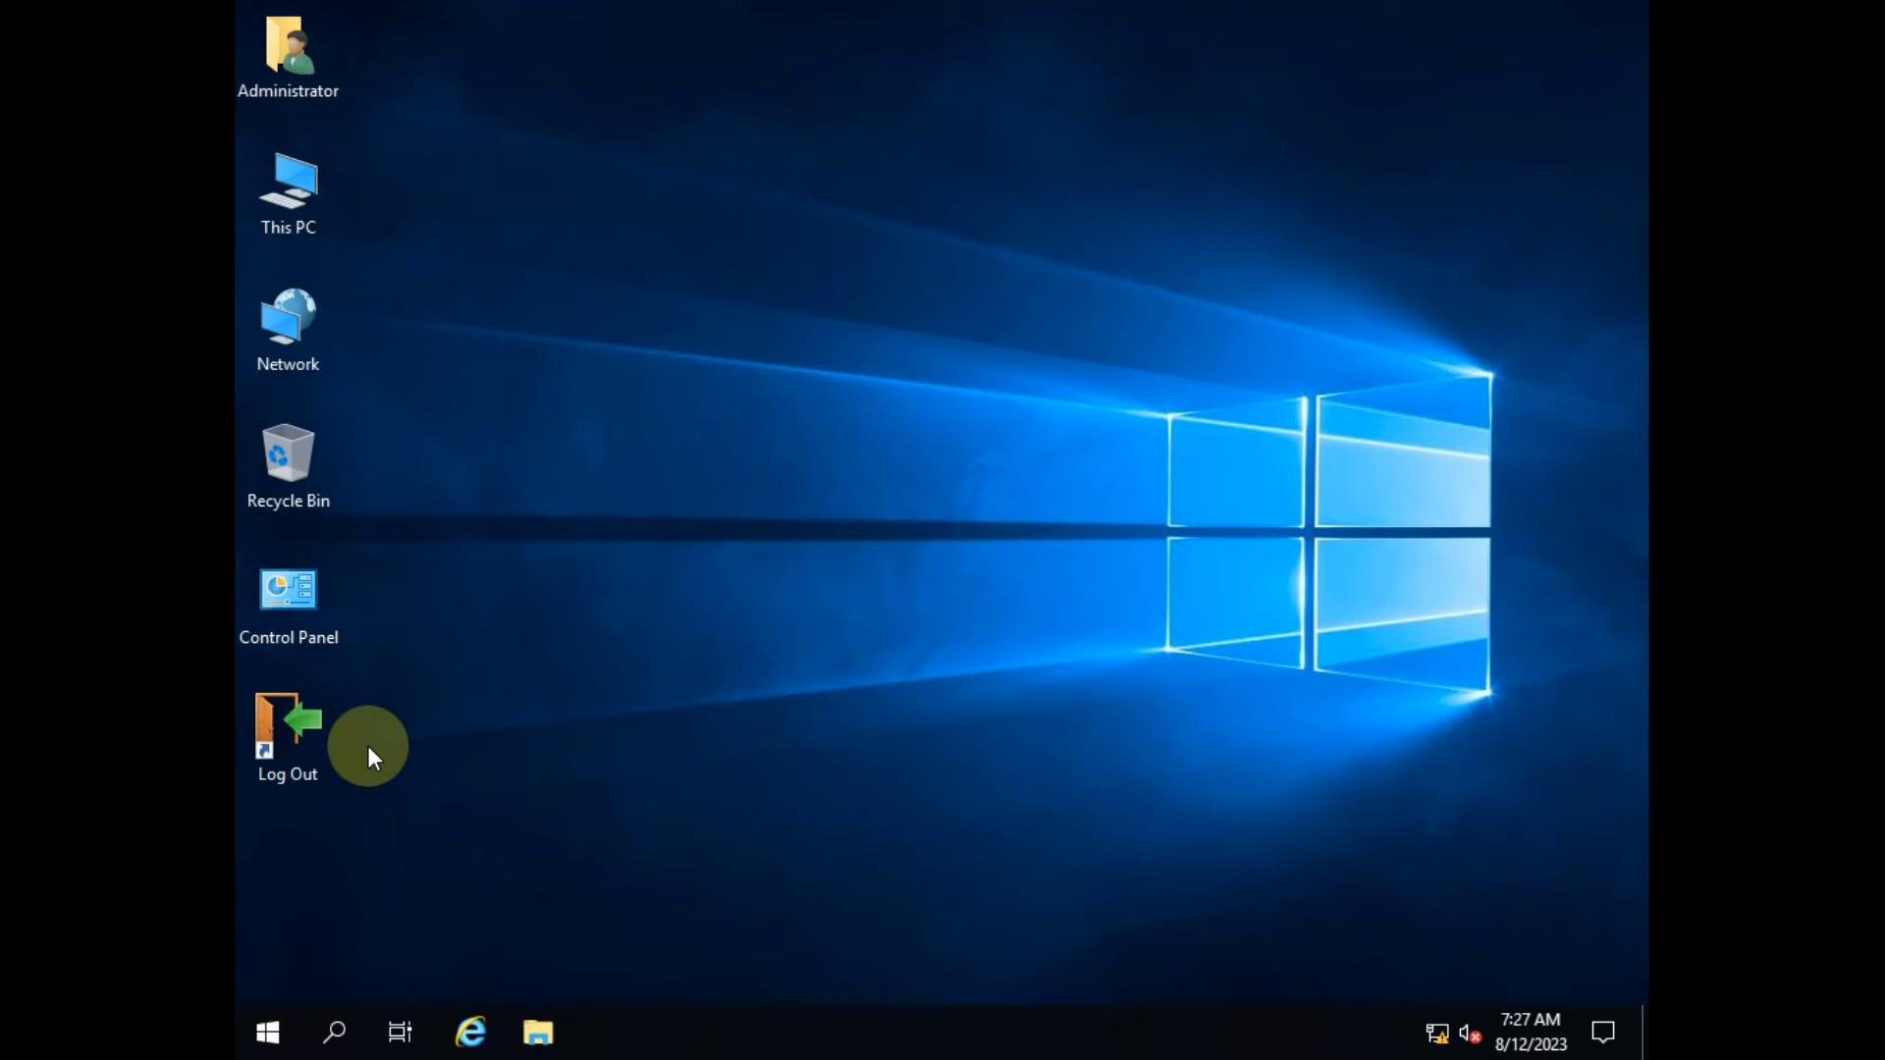
Step: Log out of the server and sign back in to the Administrator account with the account password
double_click(292, 730)
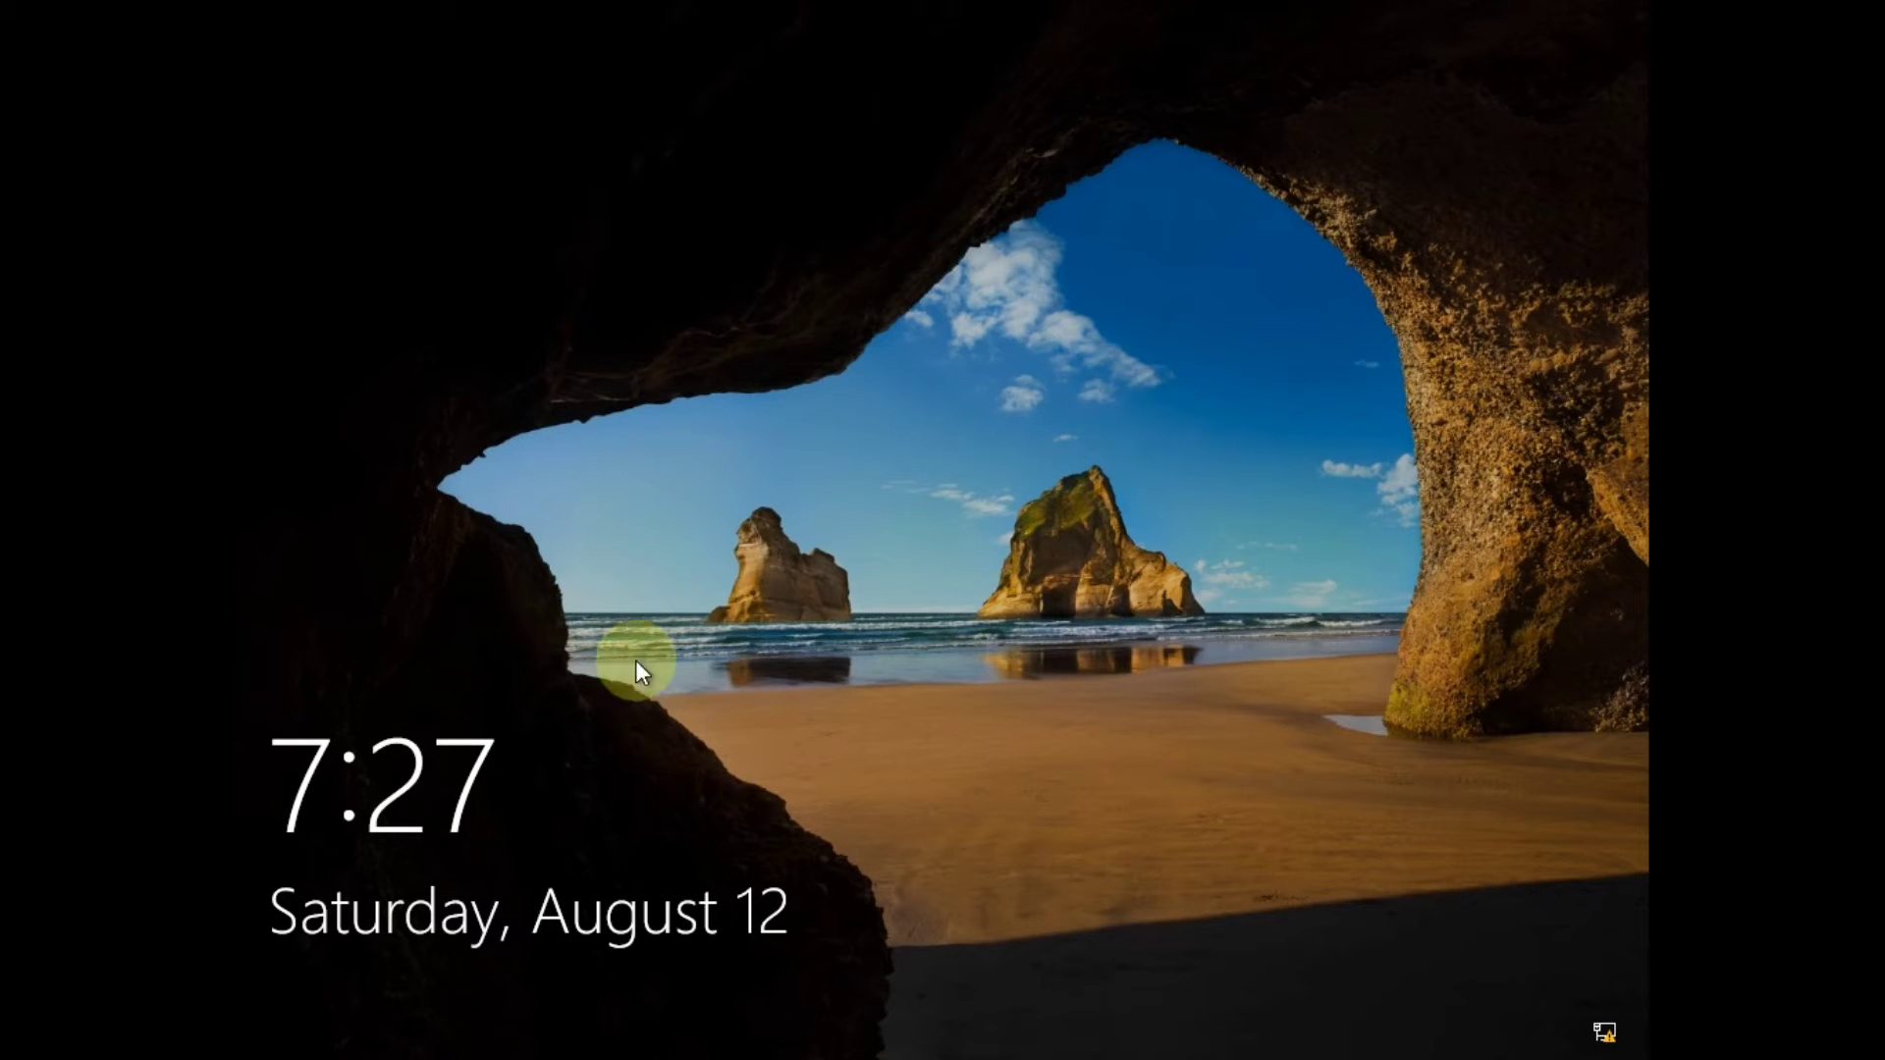
left_click(927, 603)
type("••••••")
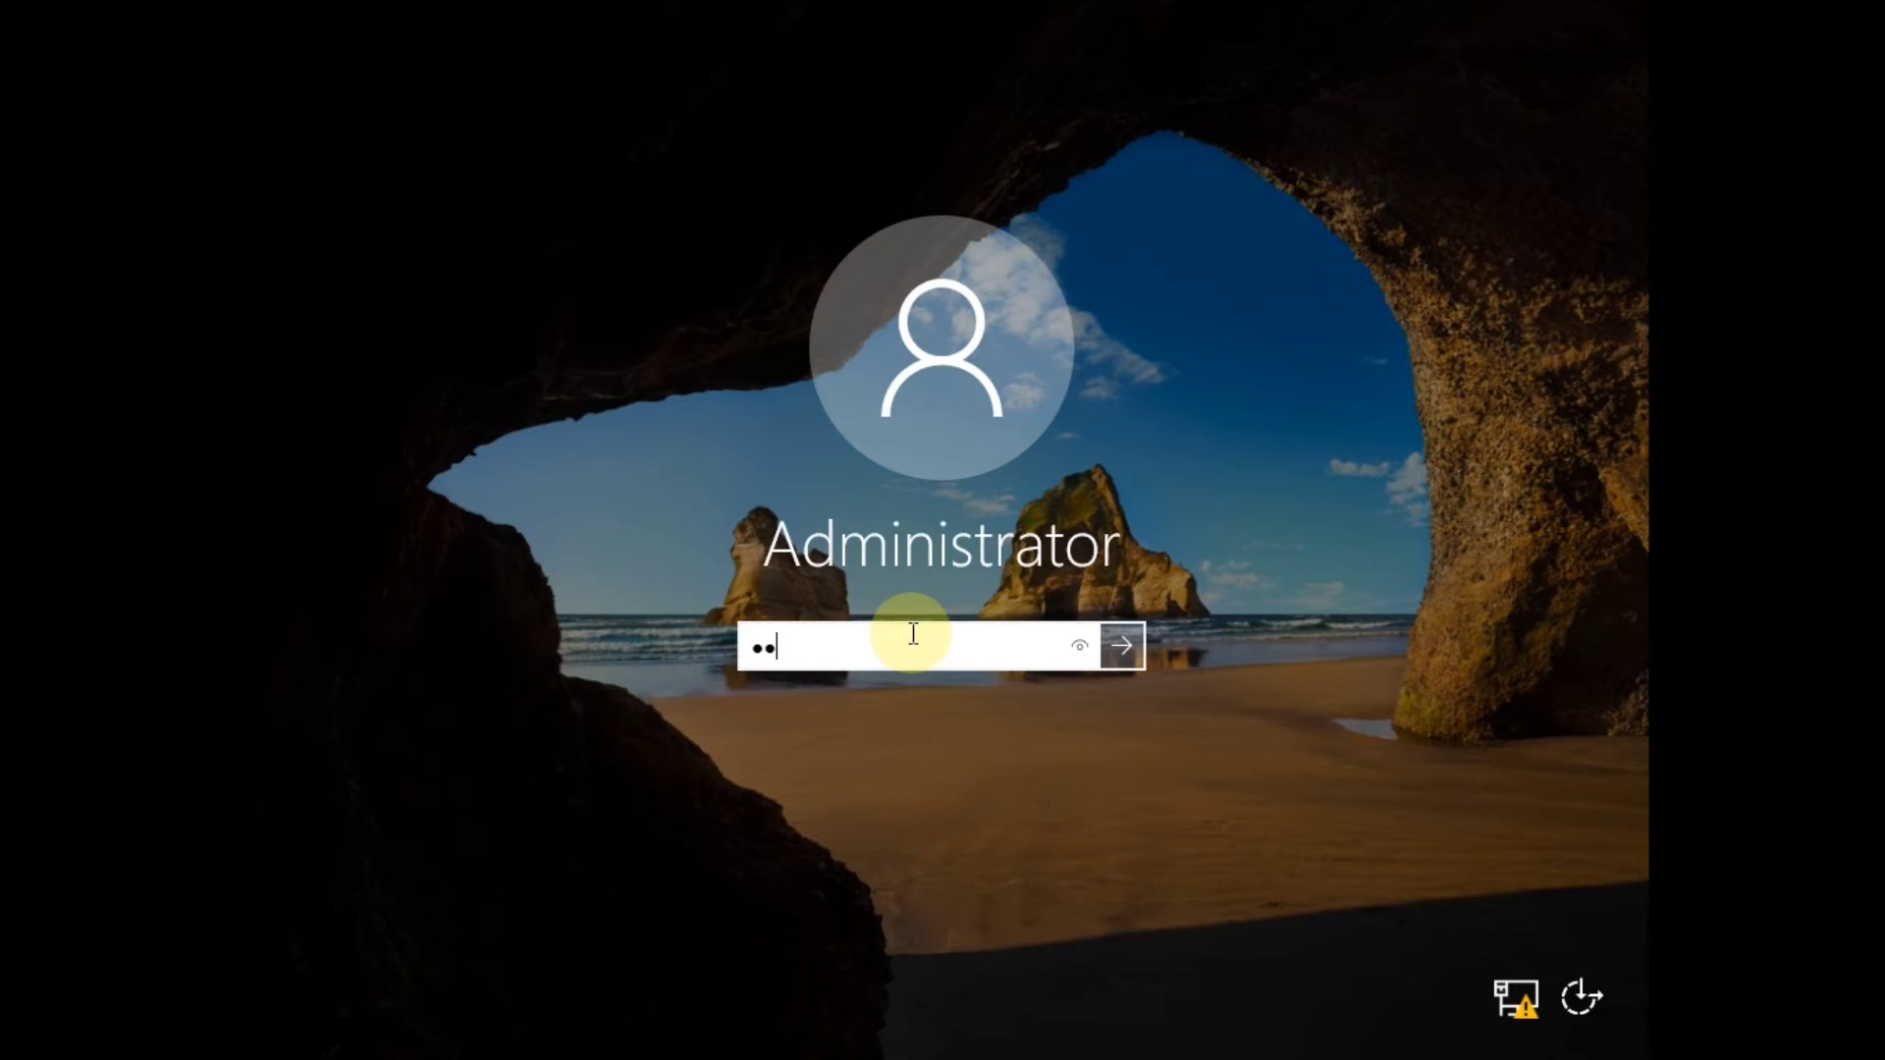
type("•")
key("Return")
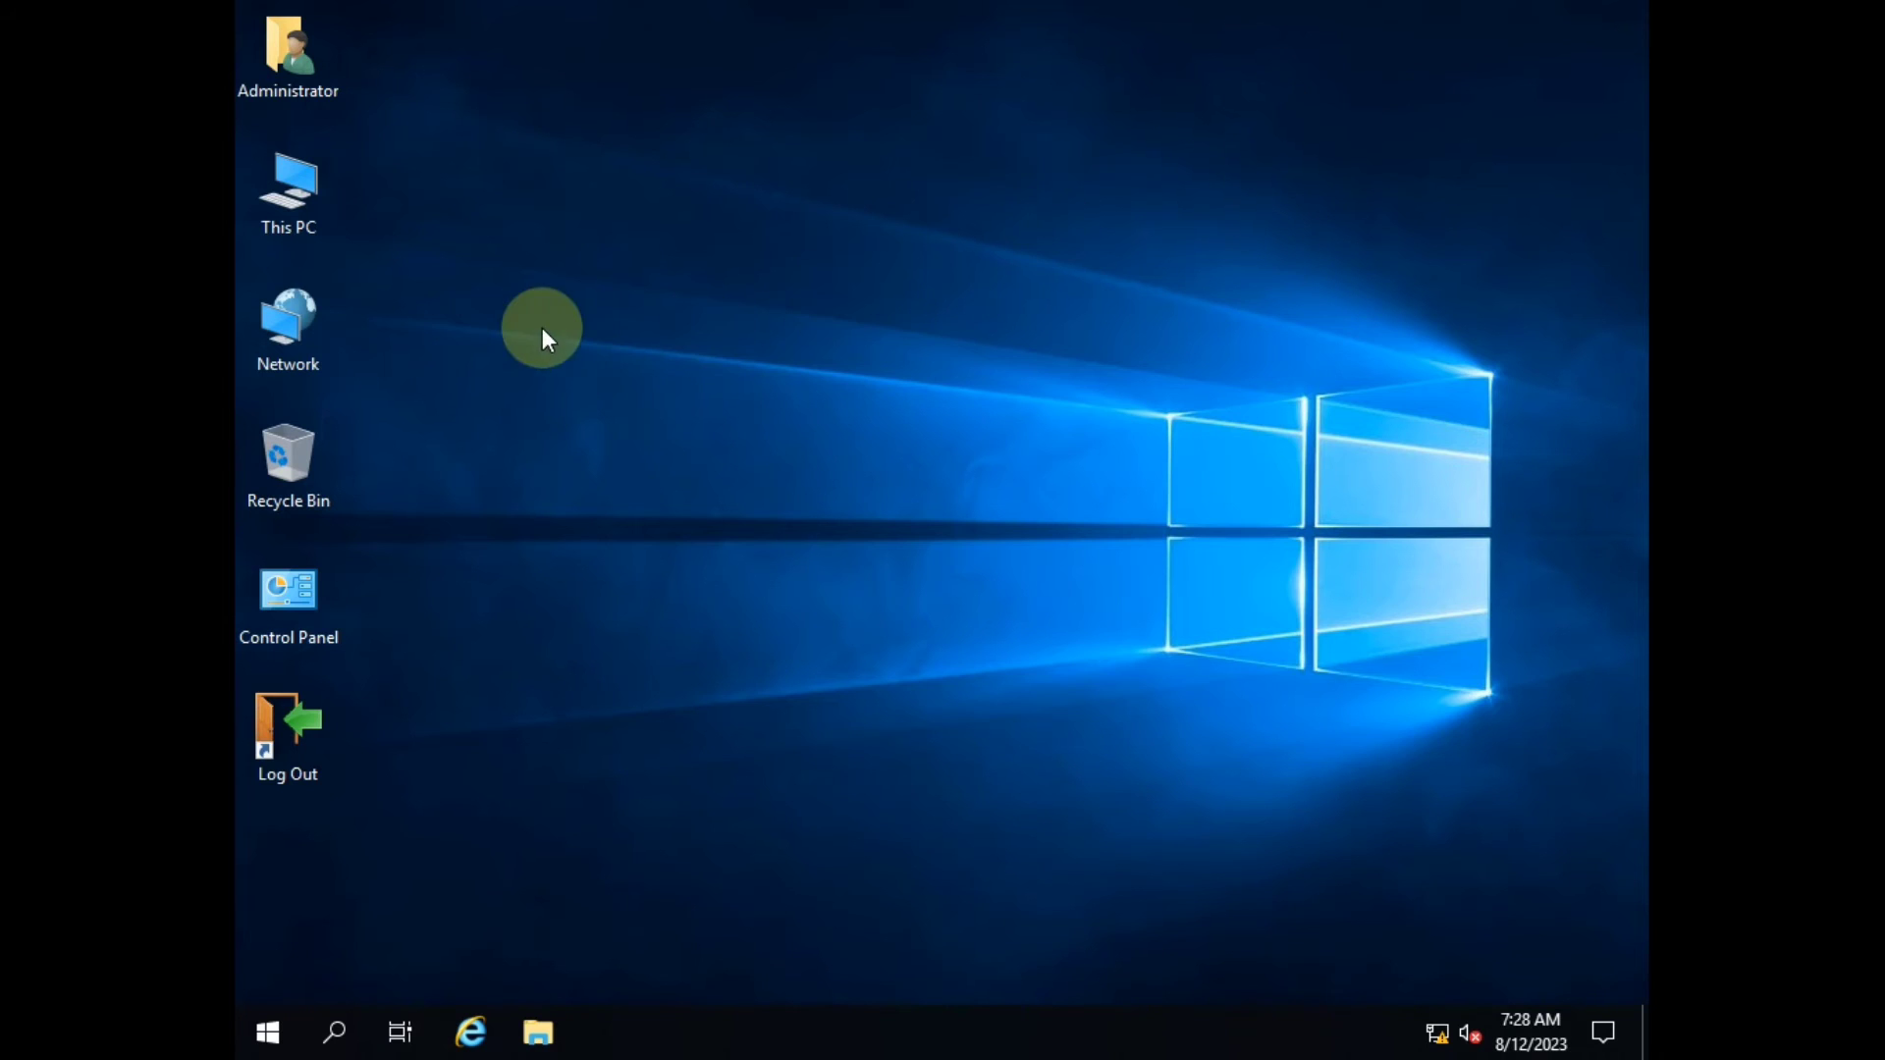
right_click(581, 354)
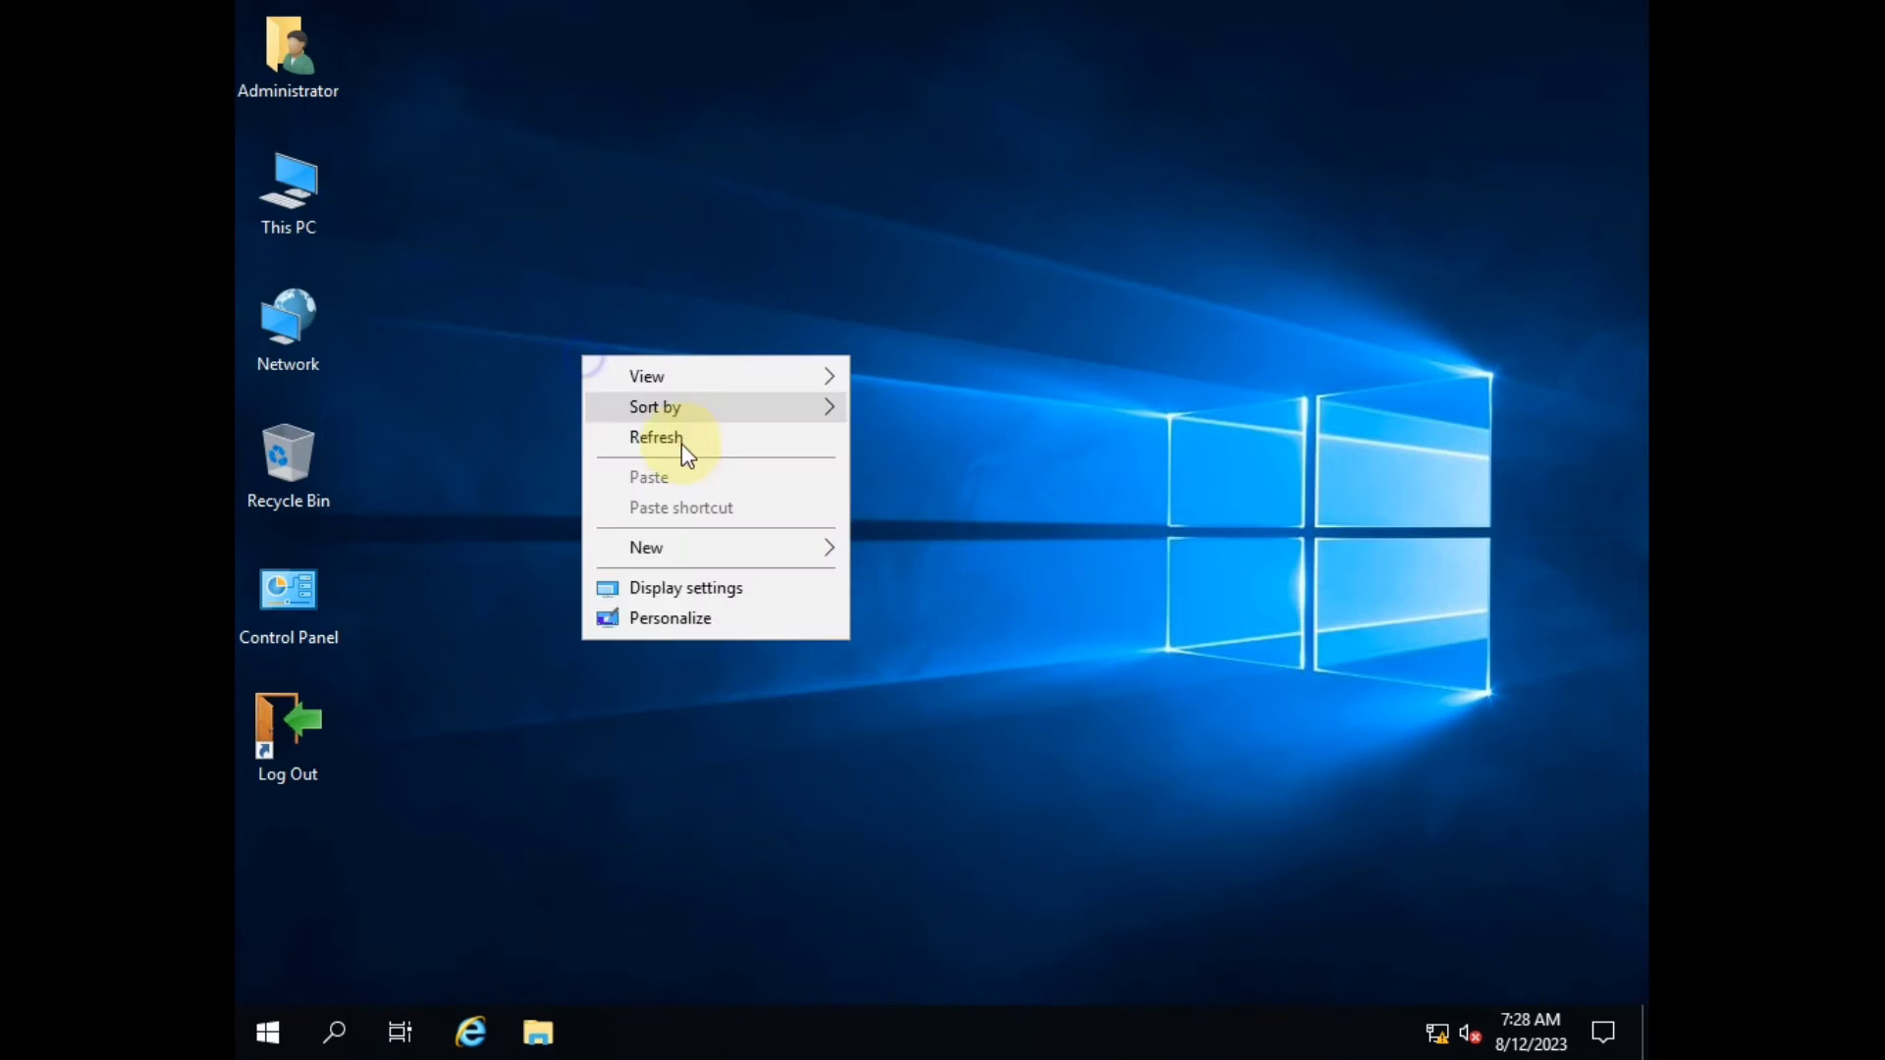
left_click(685, 442)
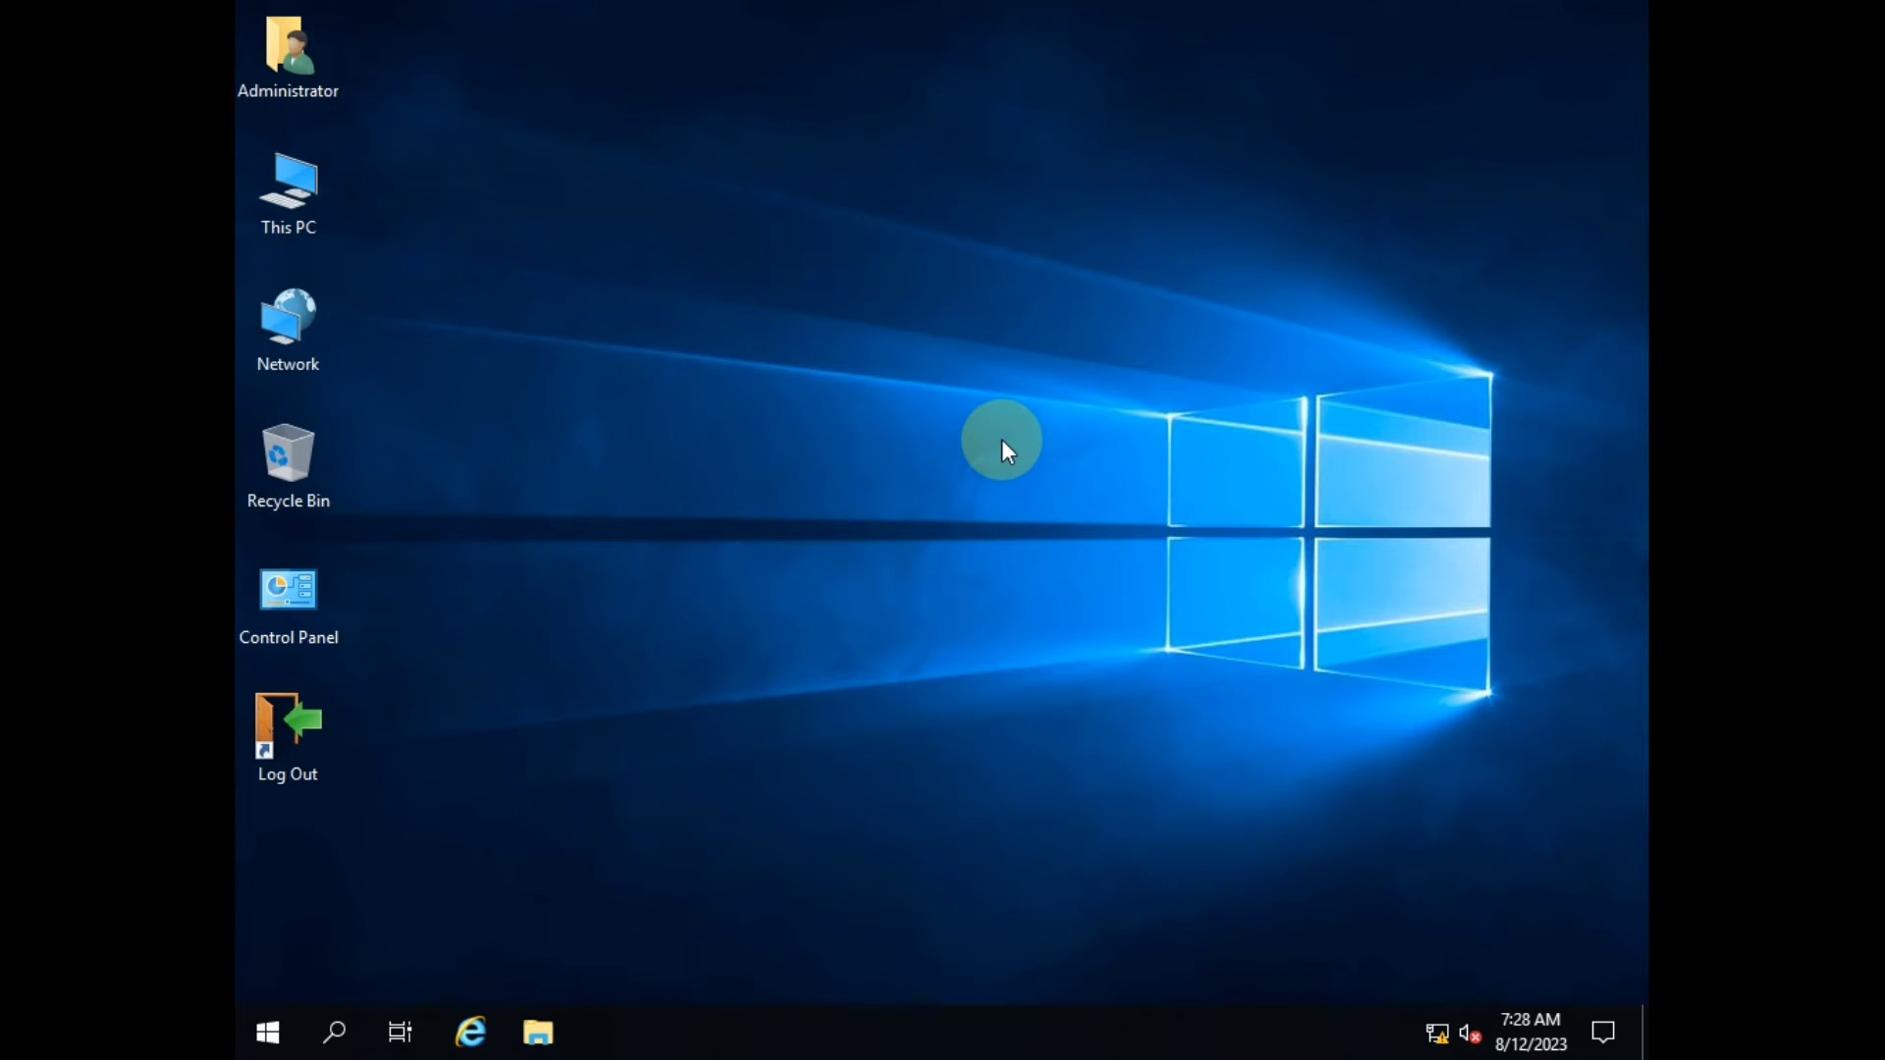
Step: Open the Run dialog and enter the path c:\Windows\System32
key("super+r")
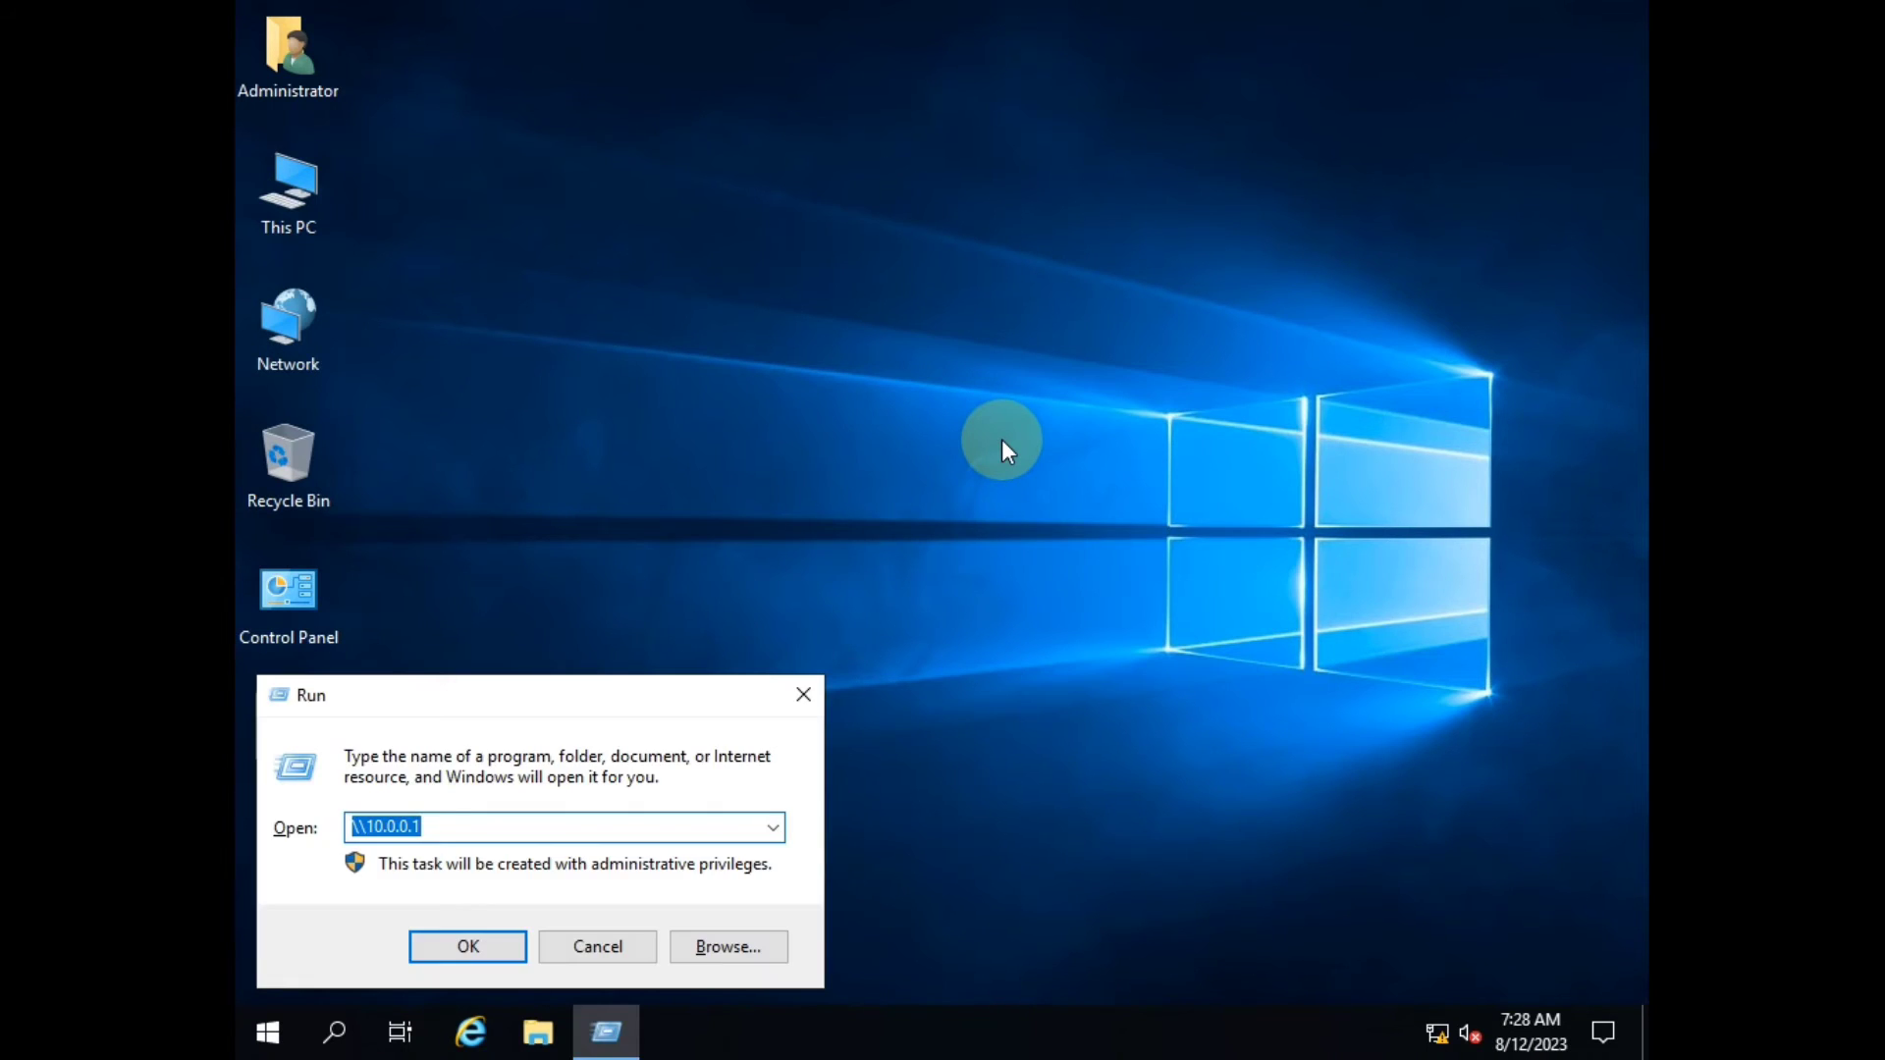
type("c:")
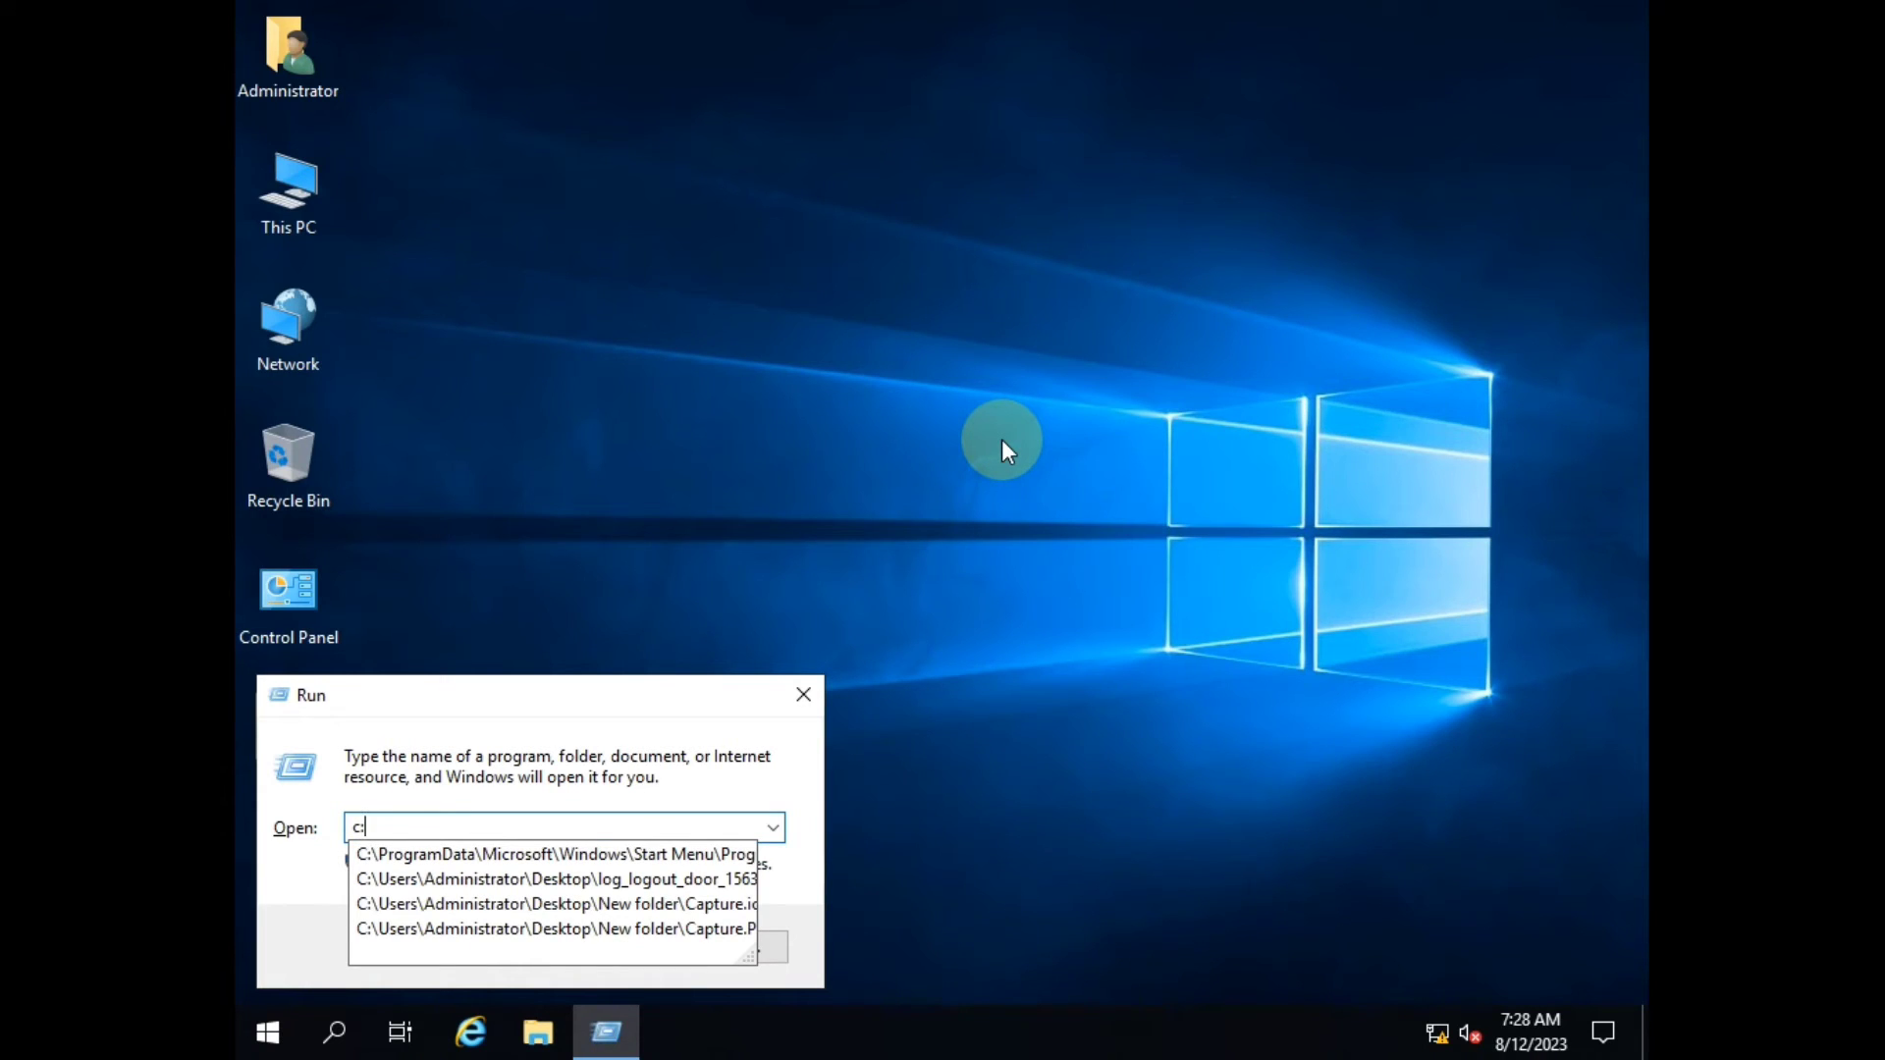
type("wi")
key("BackSpace")
key("BackSpace")
type("\\")
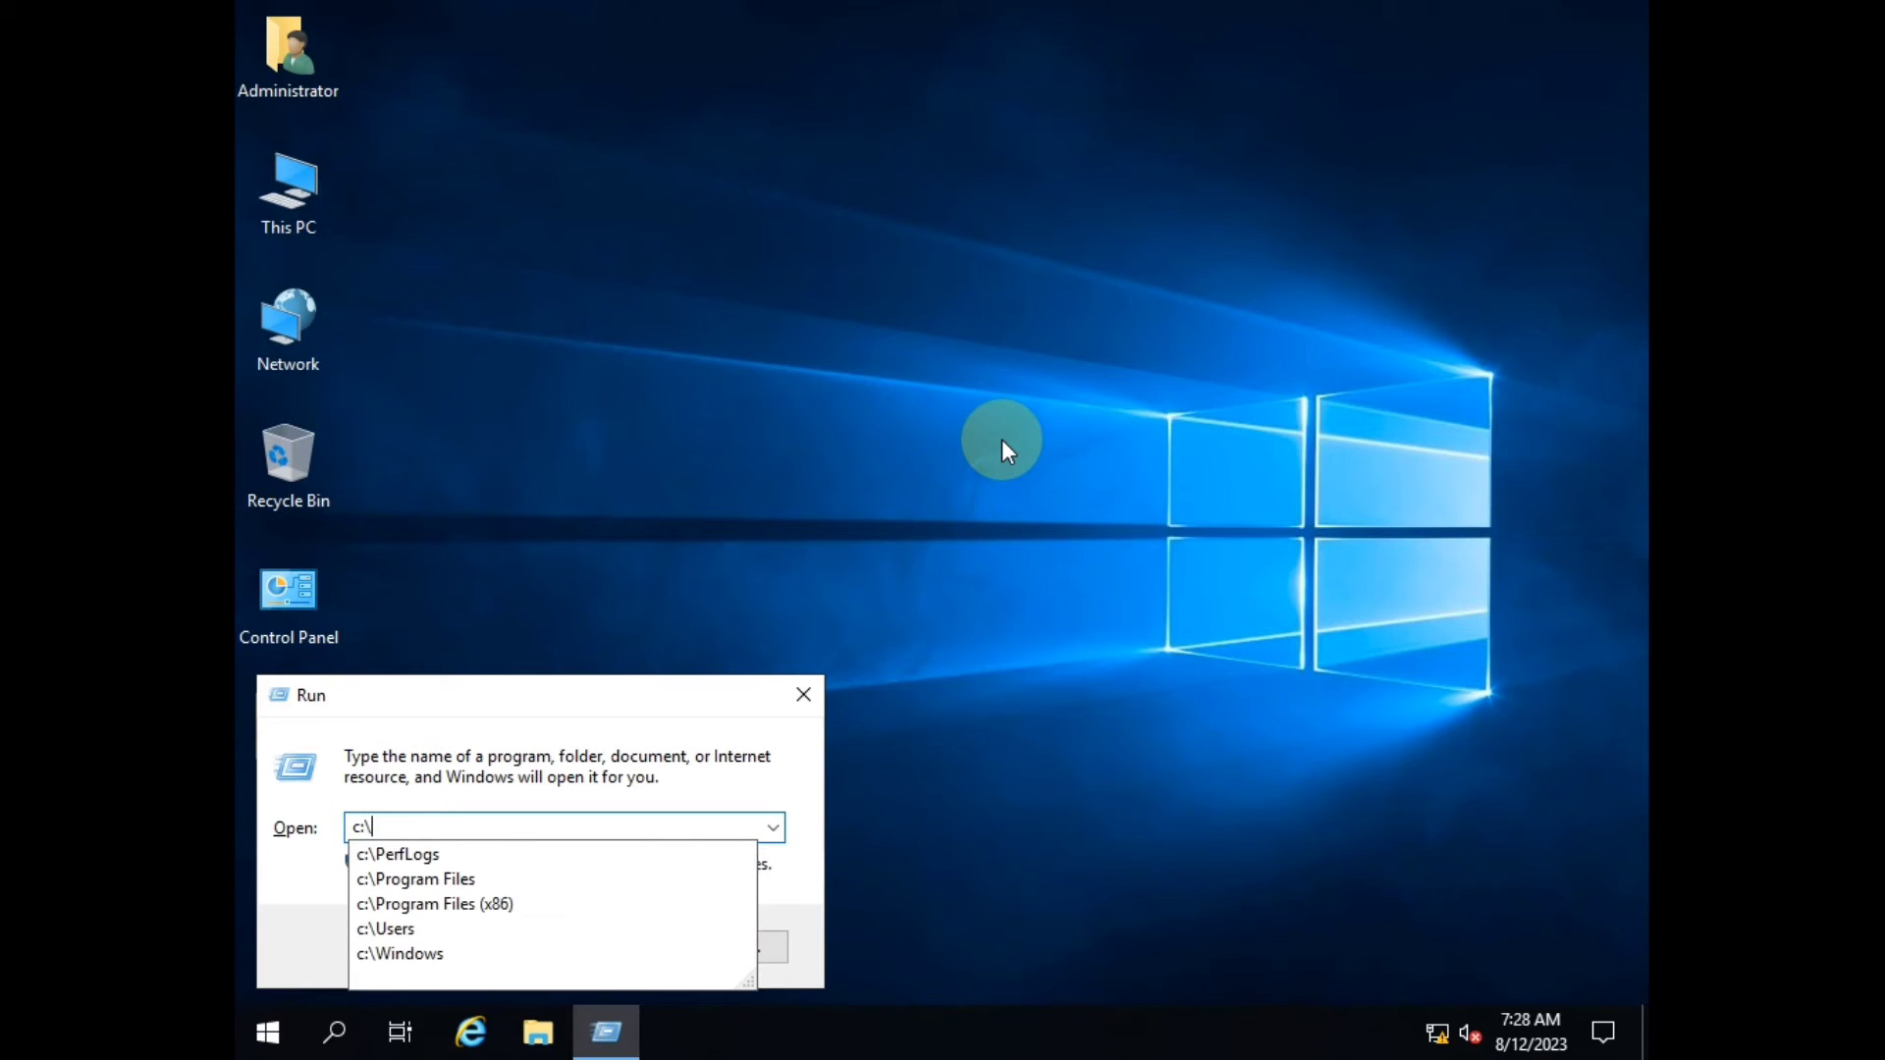
key("Up")
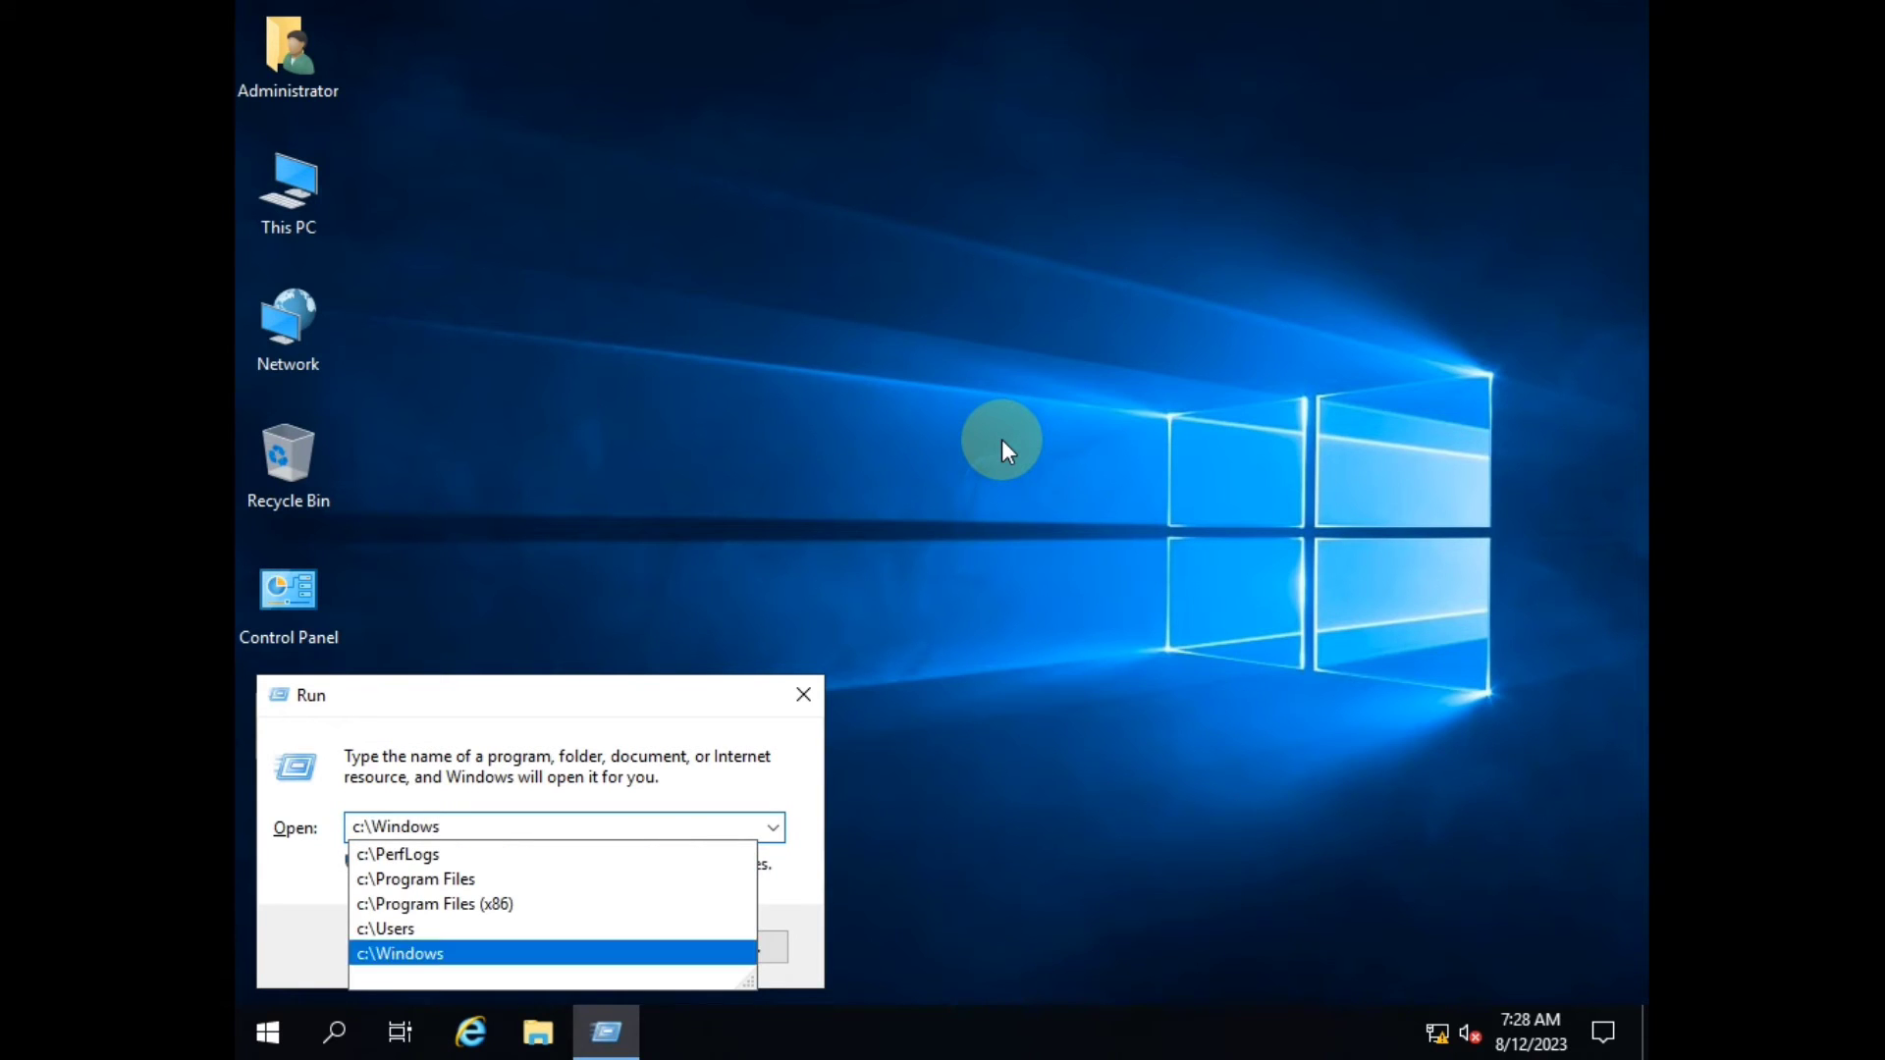
type("\\")
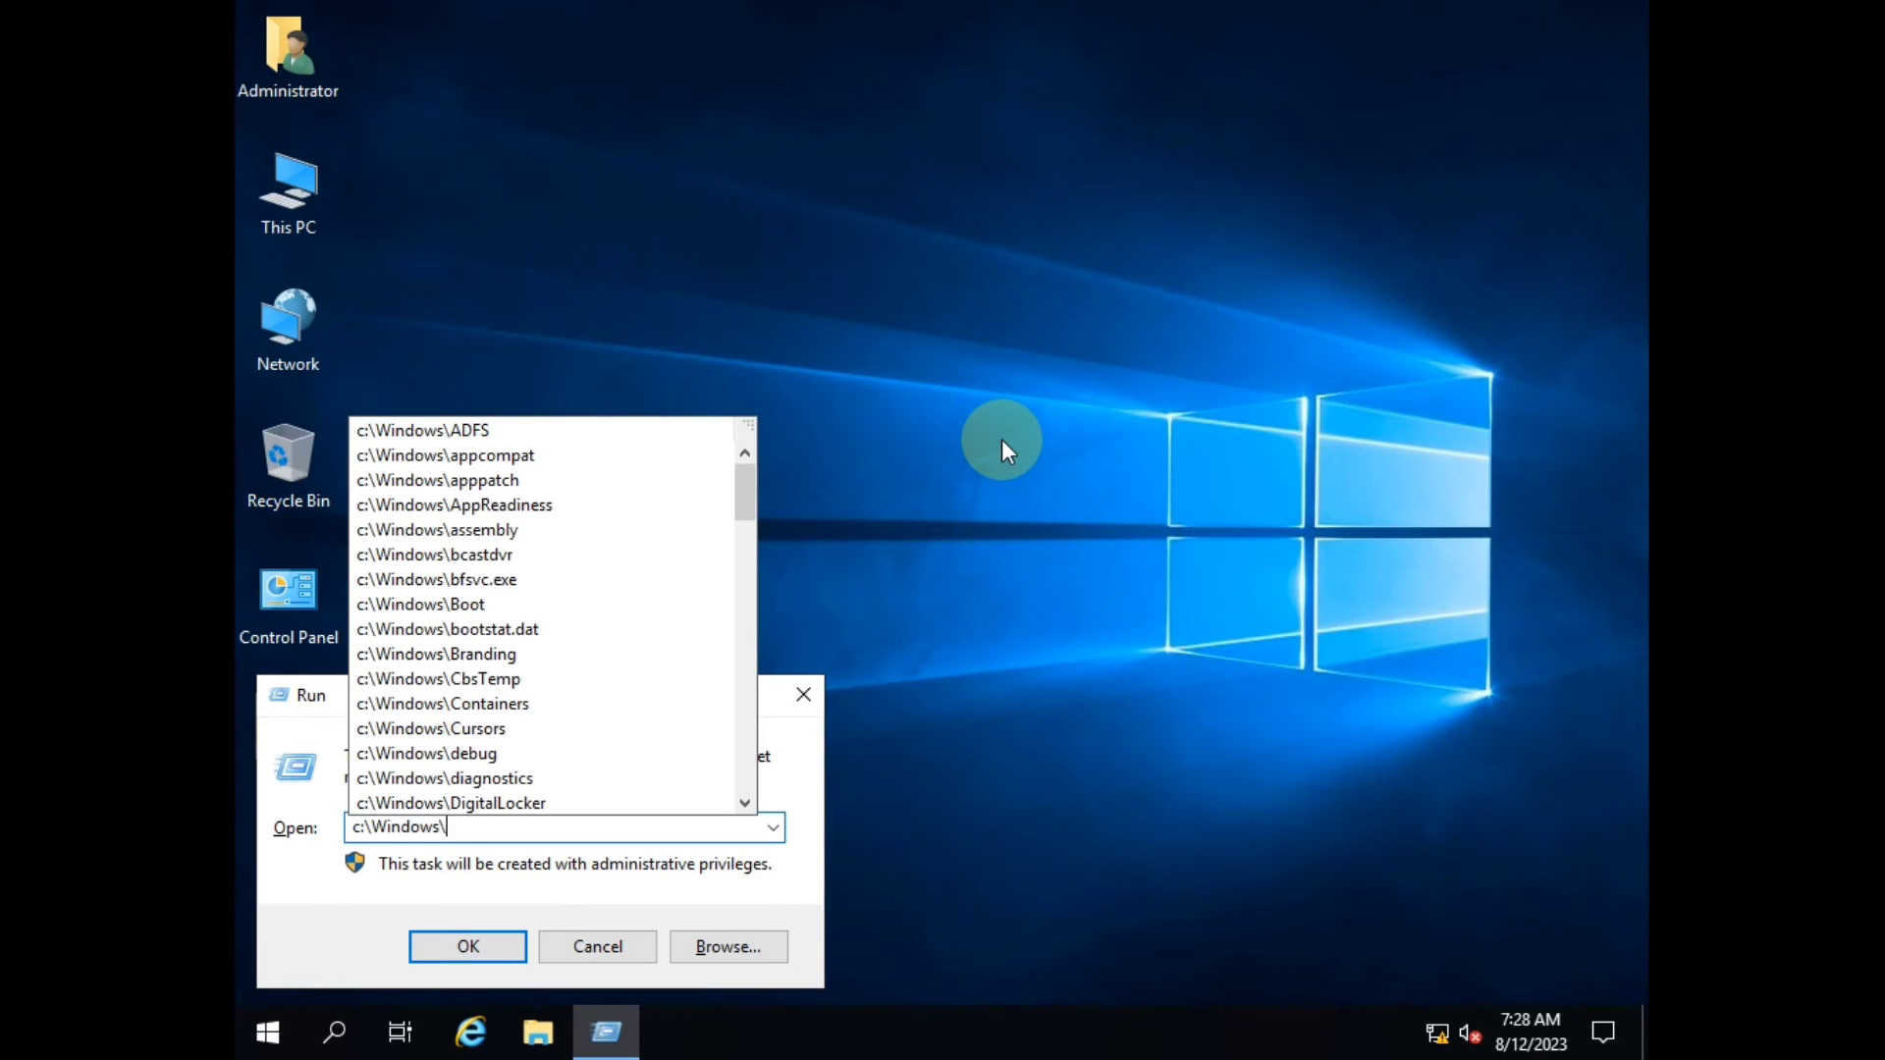
type("sys")
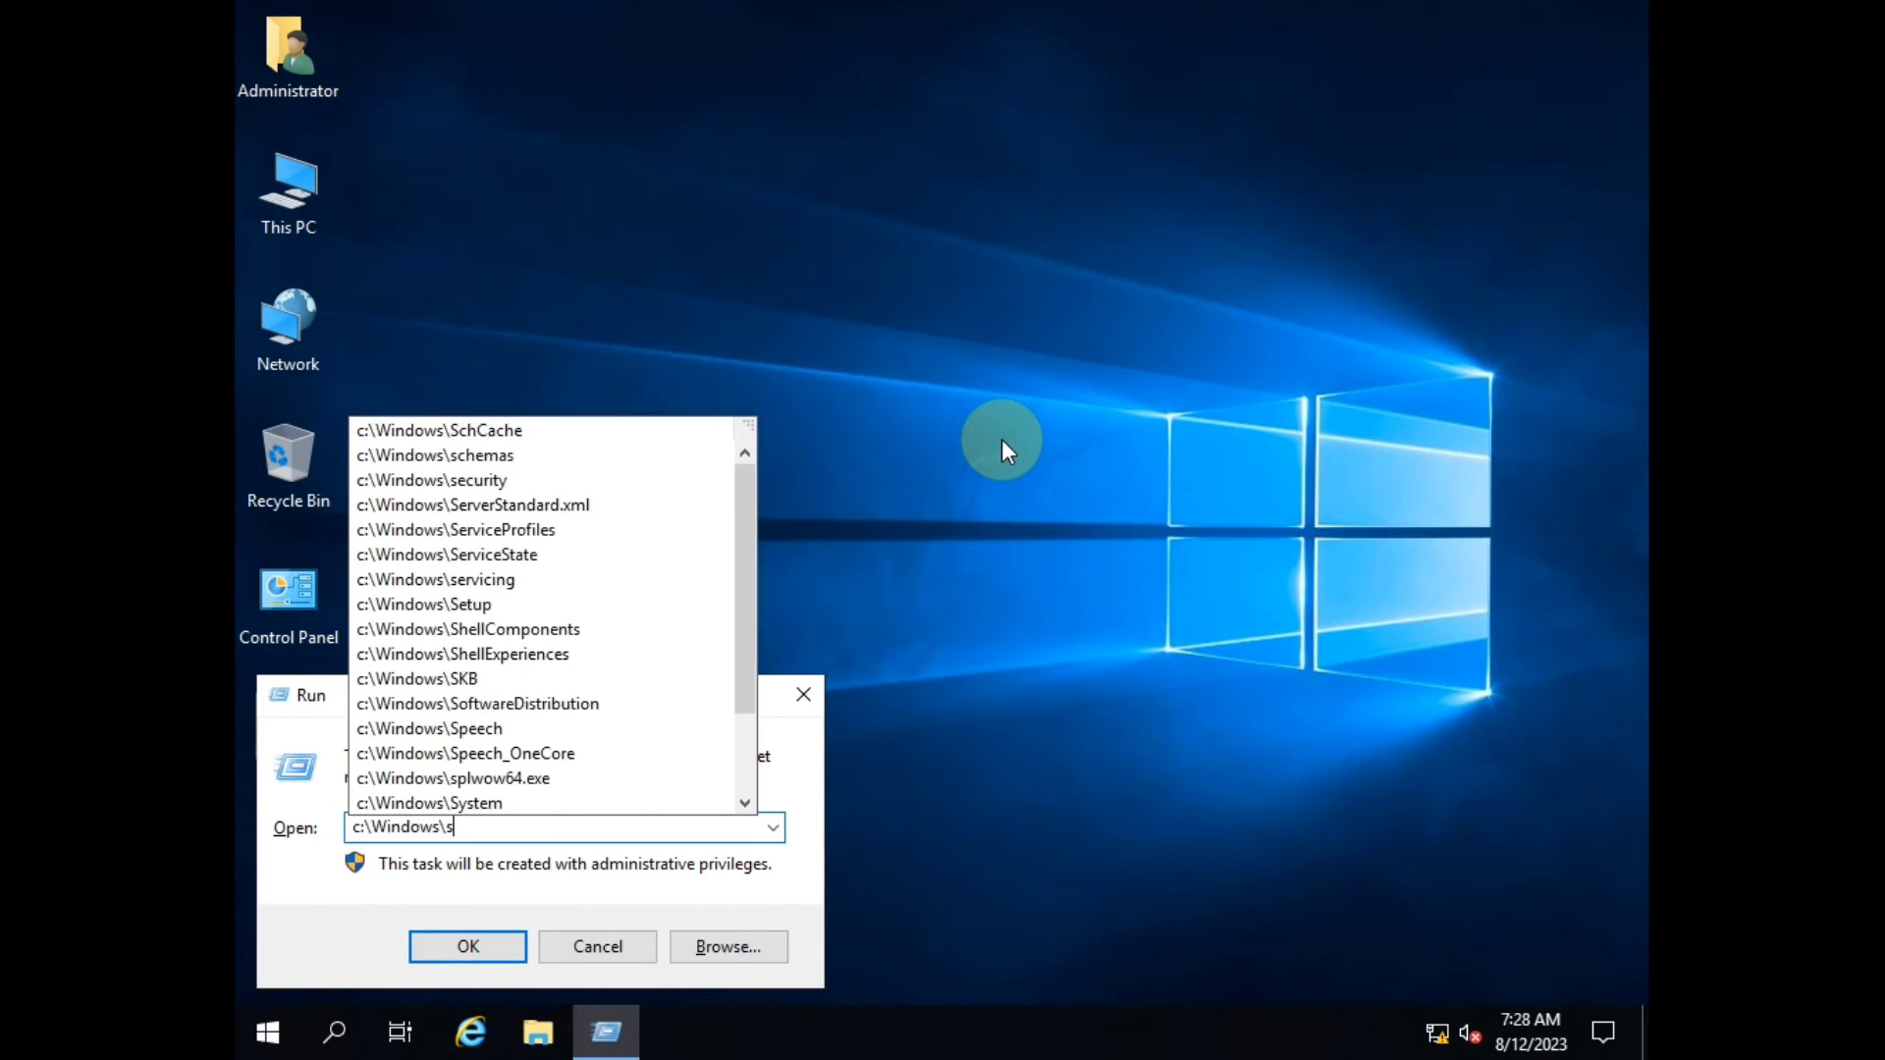
key("Down")
key("Down")
key("Down")
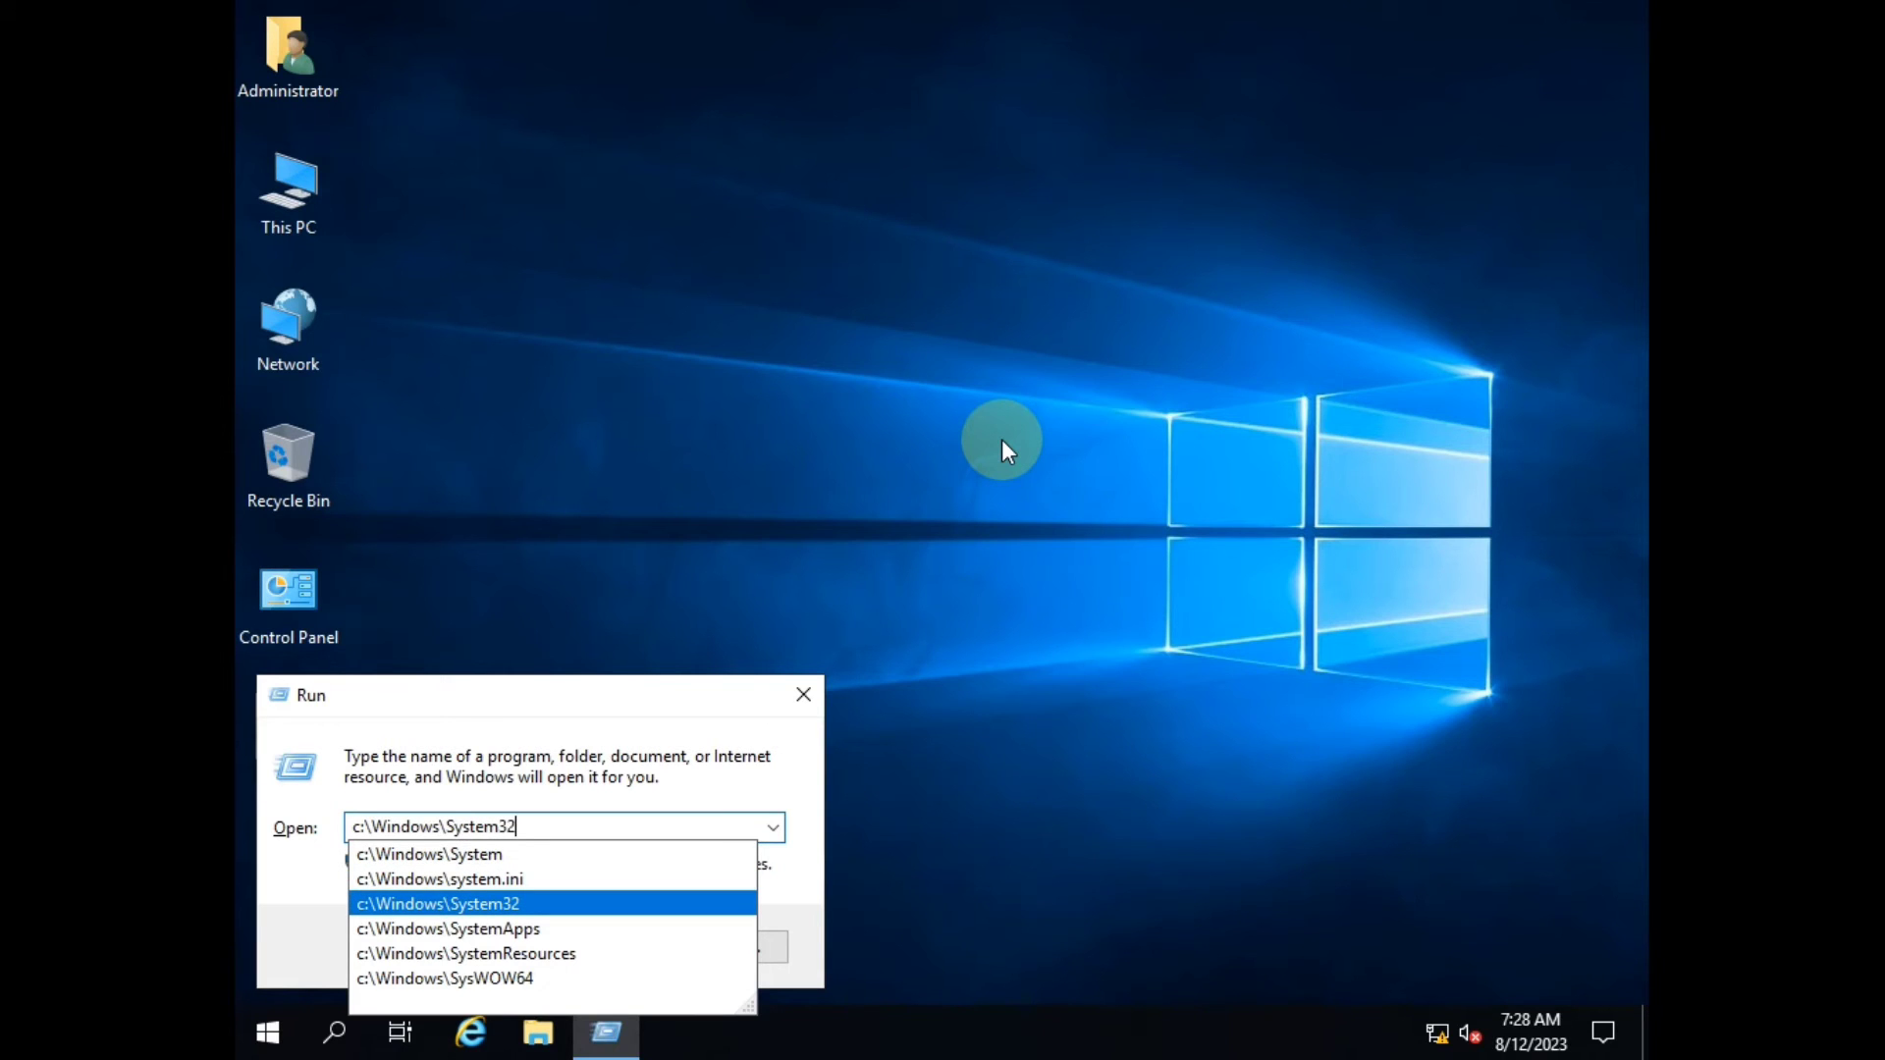
Step: Complete the Run command as c:\Windows\System32\shutdown.exe -s, copy it, and close the dialog without running it
type("\\shut")
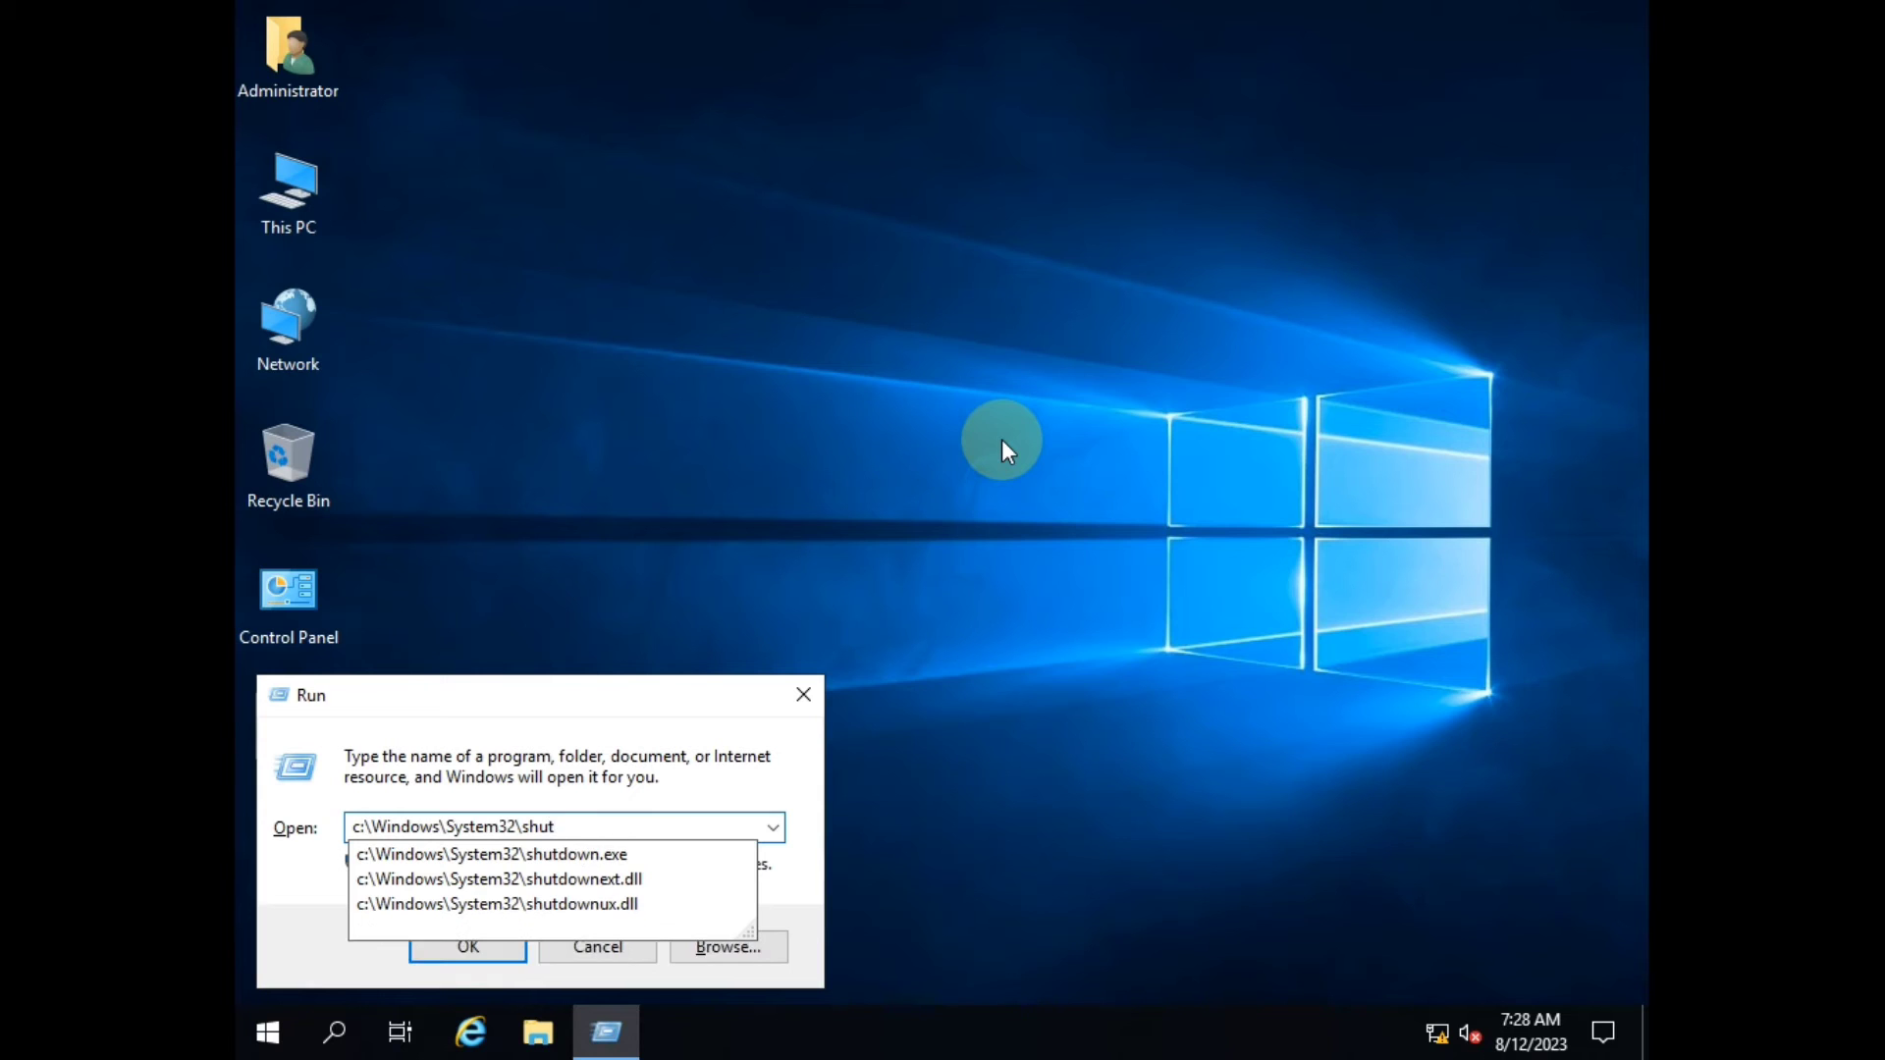
key("Down")
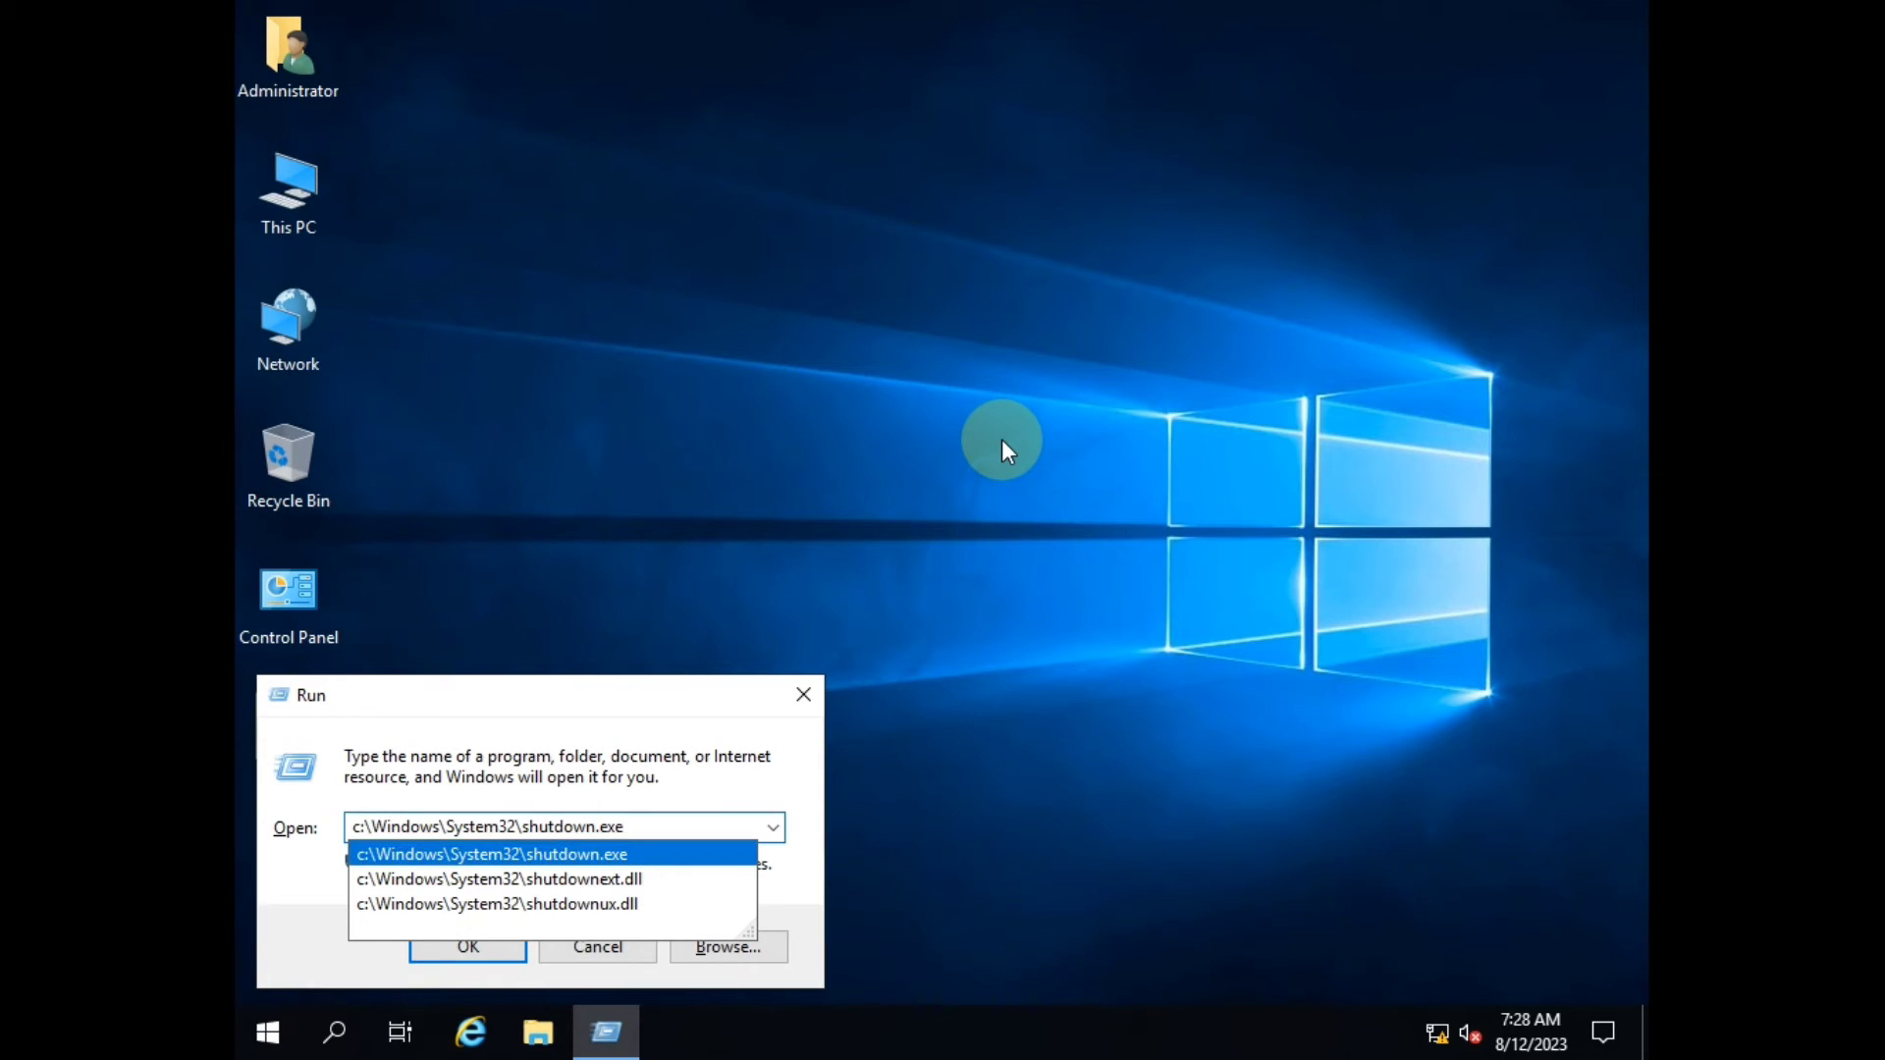
key("Escape")
type("-")
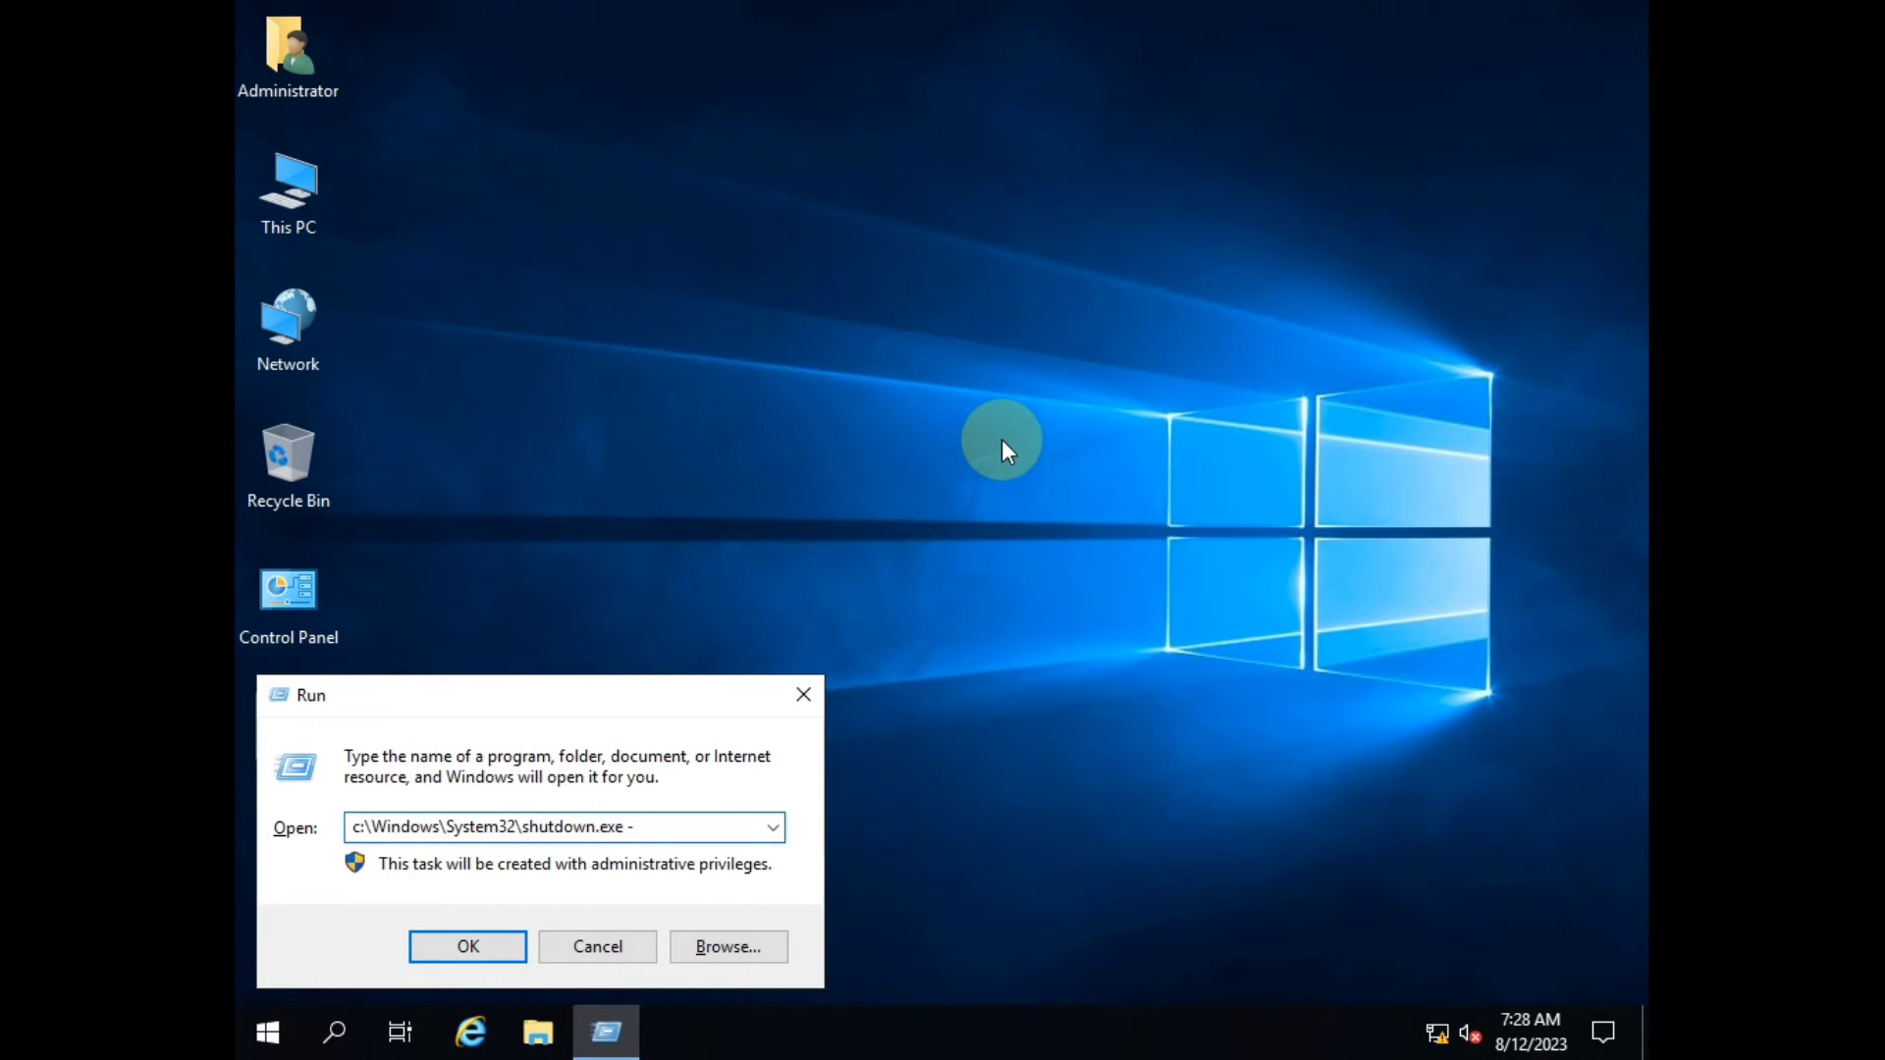
type("s")
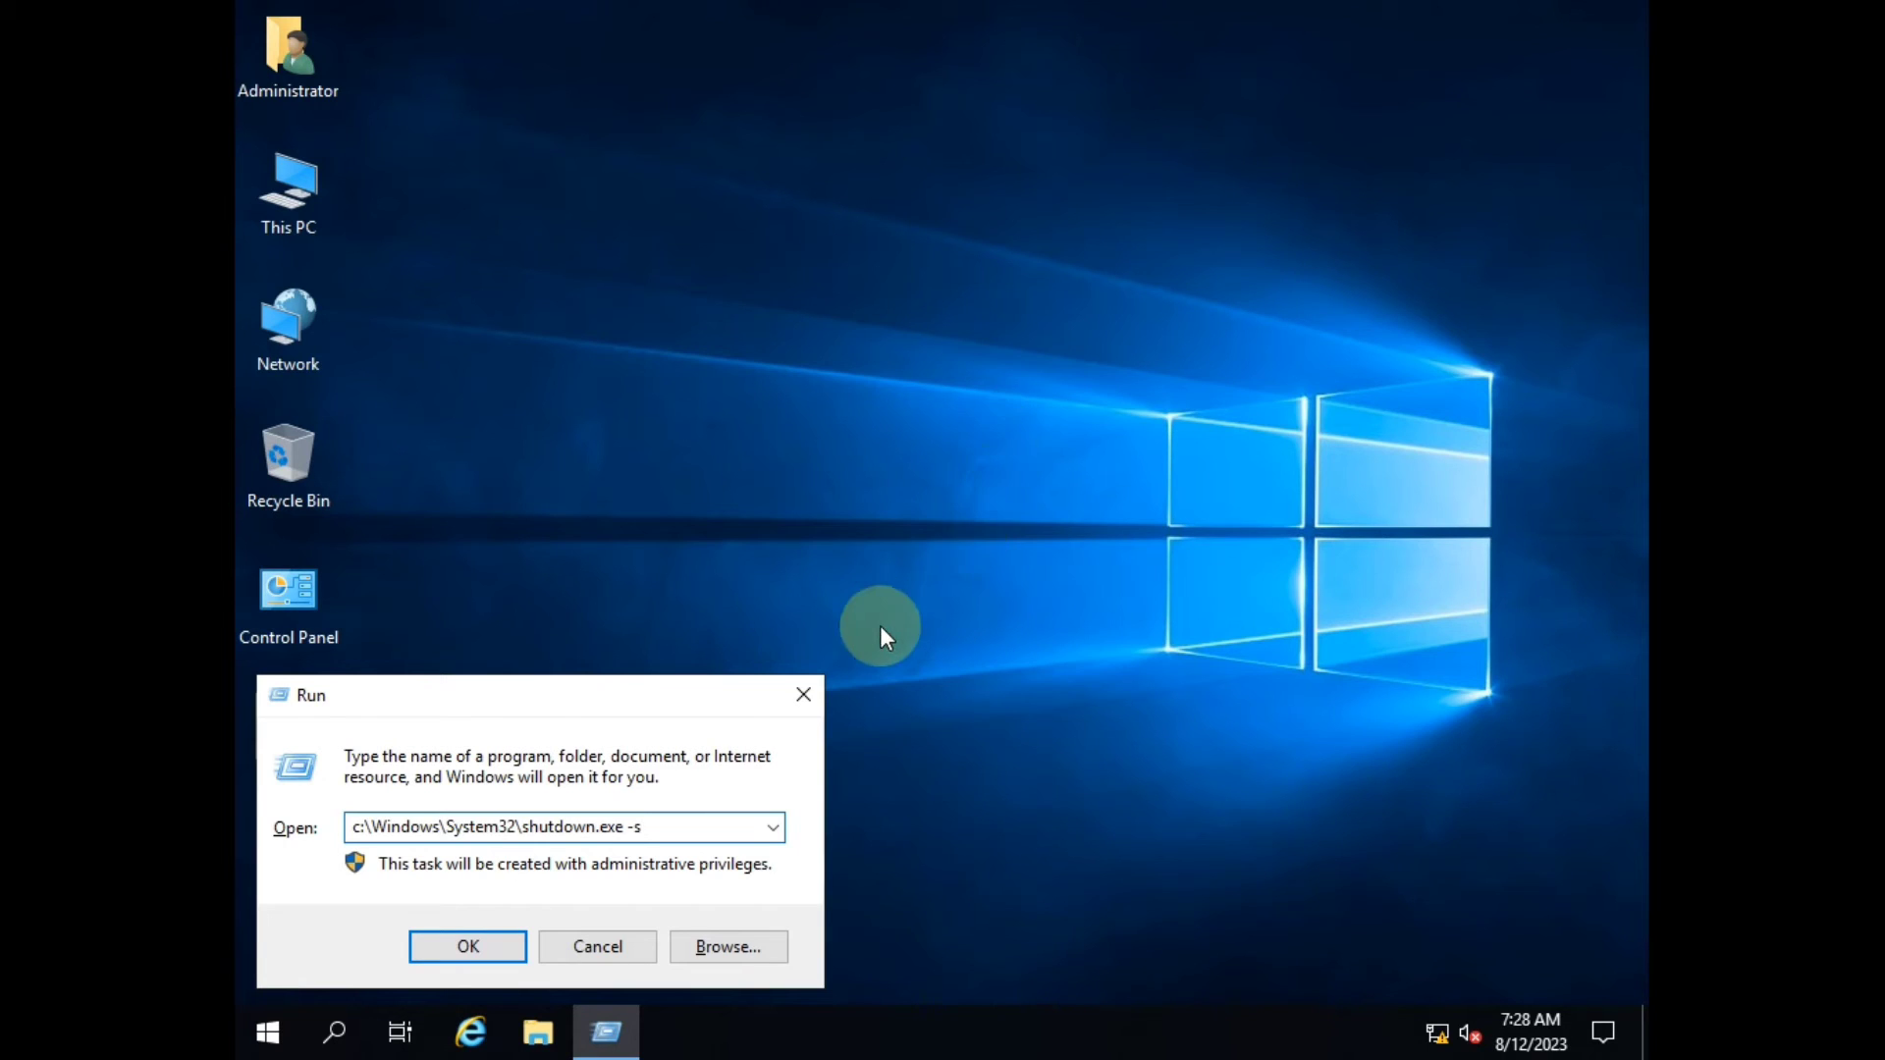
left_click_drag(652, 828, 334, 829)
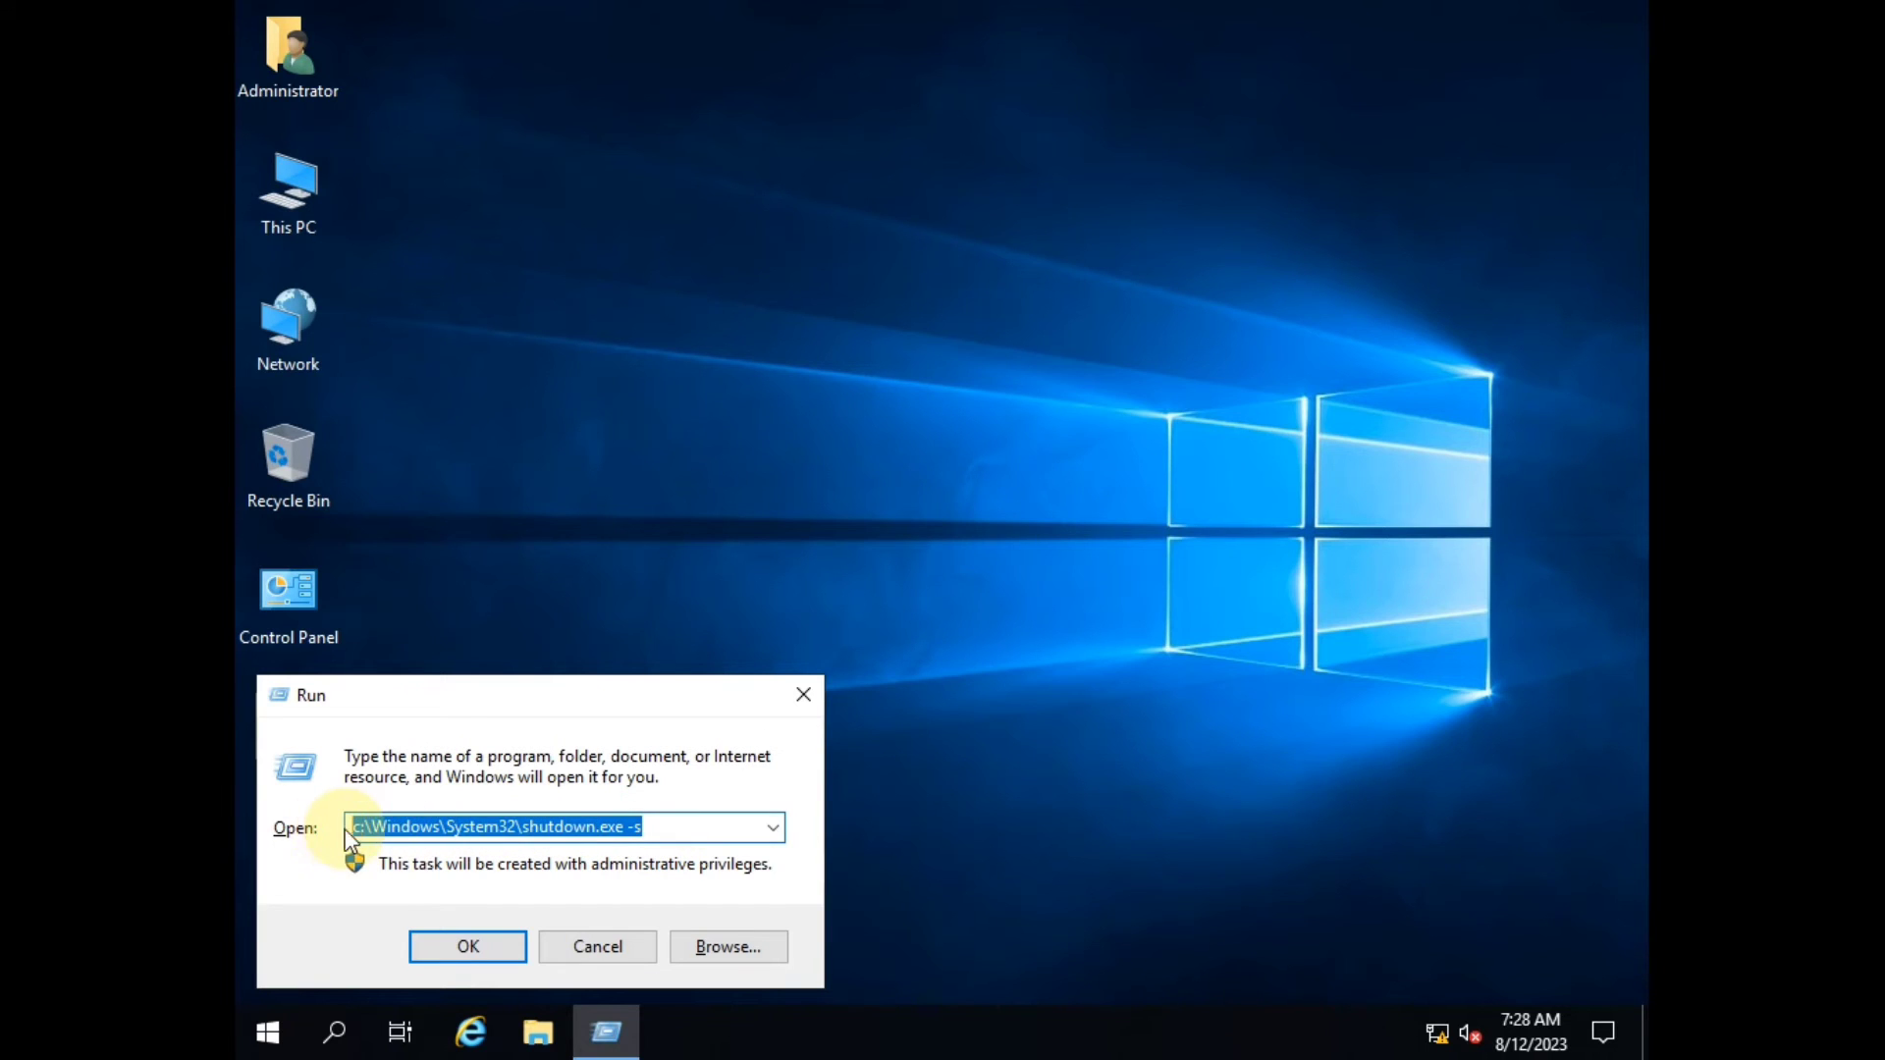
right_click(480, 827)
left_click(570, 533)
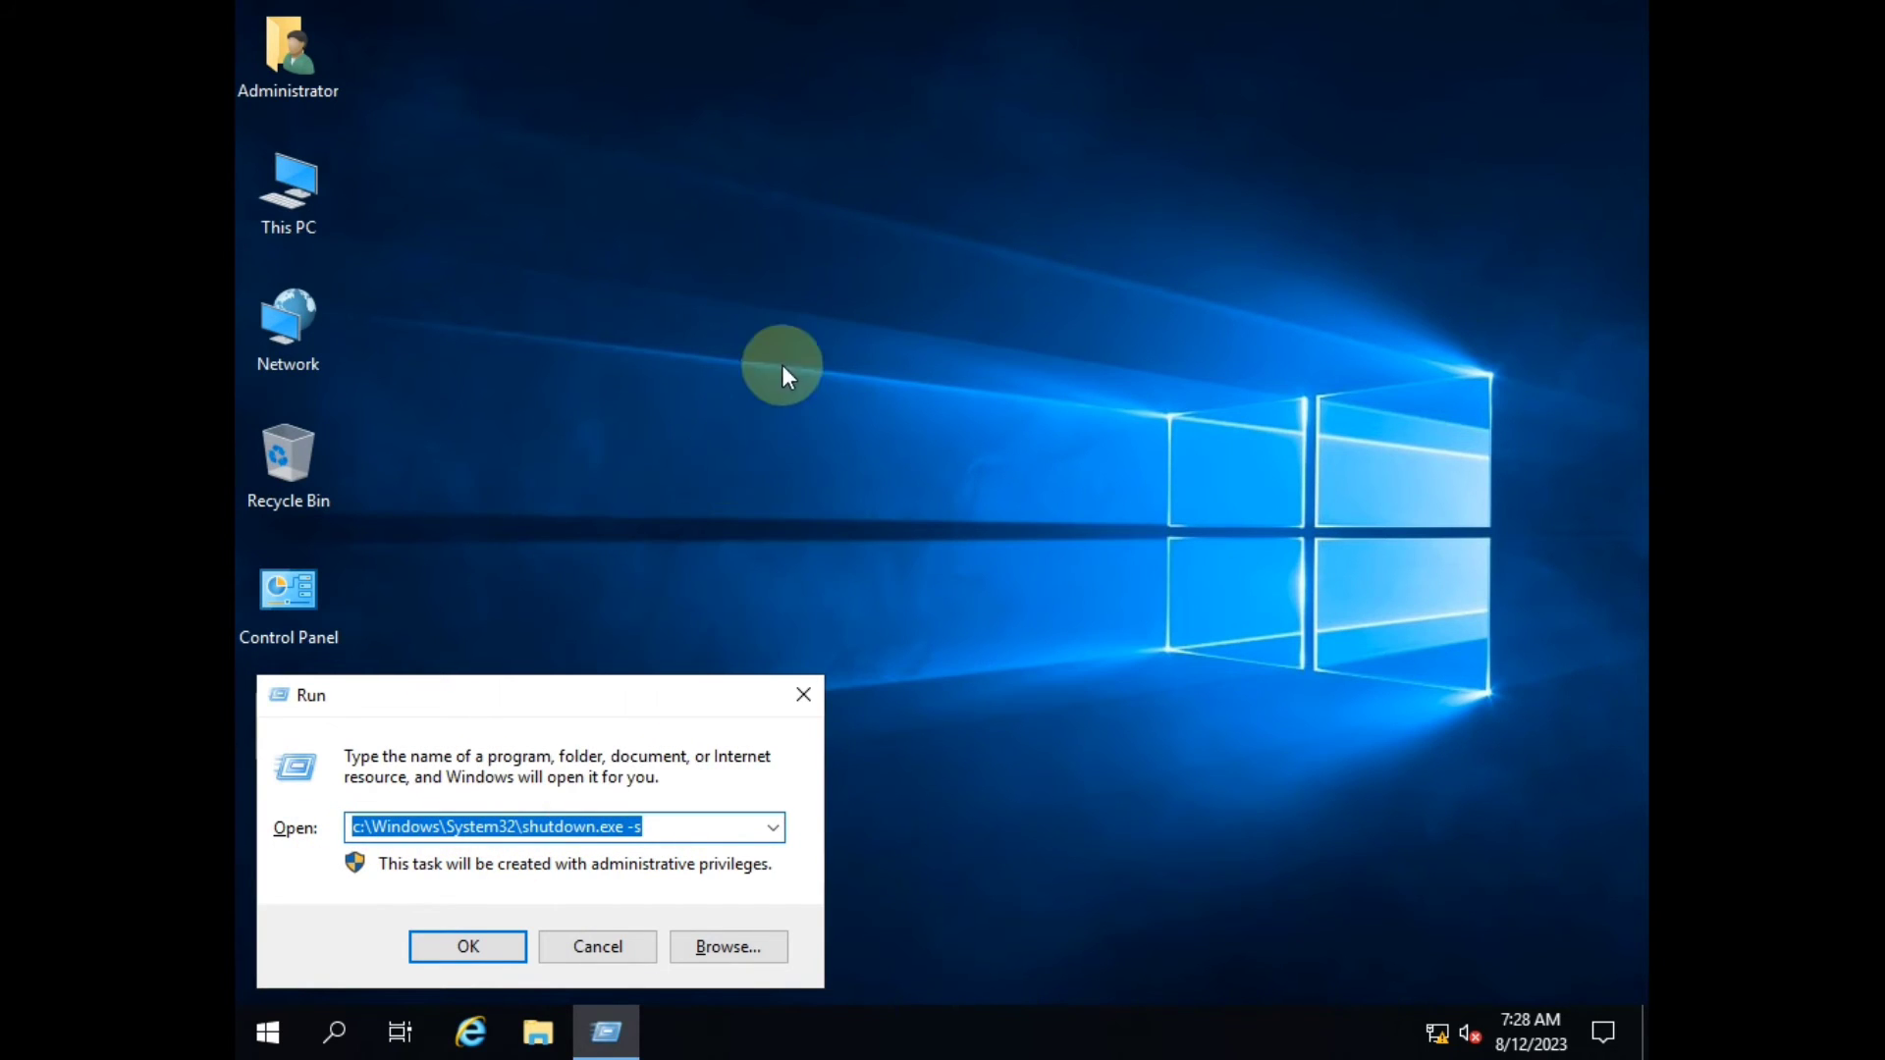
left_click(803, 694)
Step: Create a desktop shortcut from the copied command c:\Windows\System32\shutdown.exe -s, keeping the suggested name shutdown
right_click(745, 304)
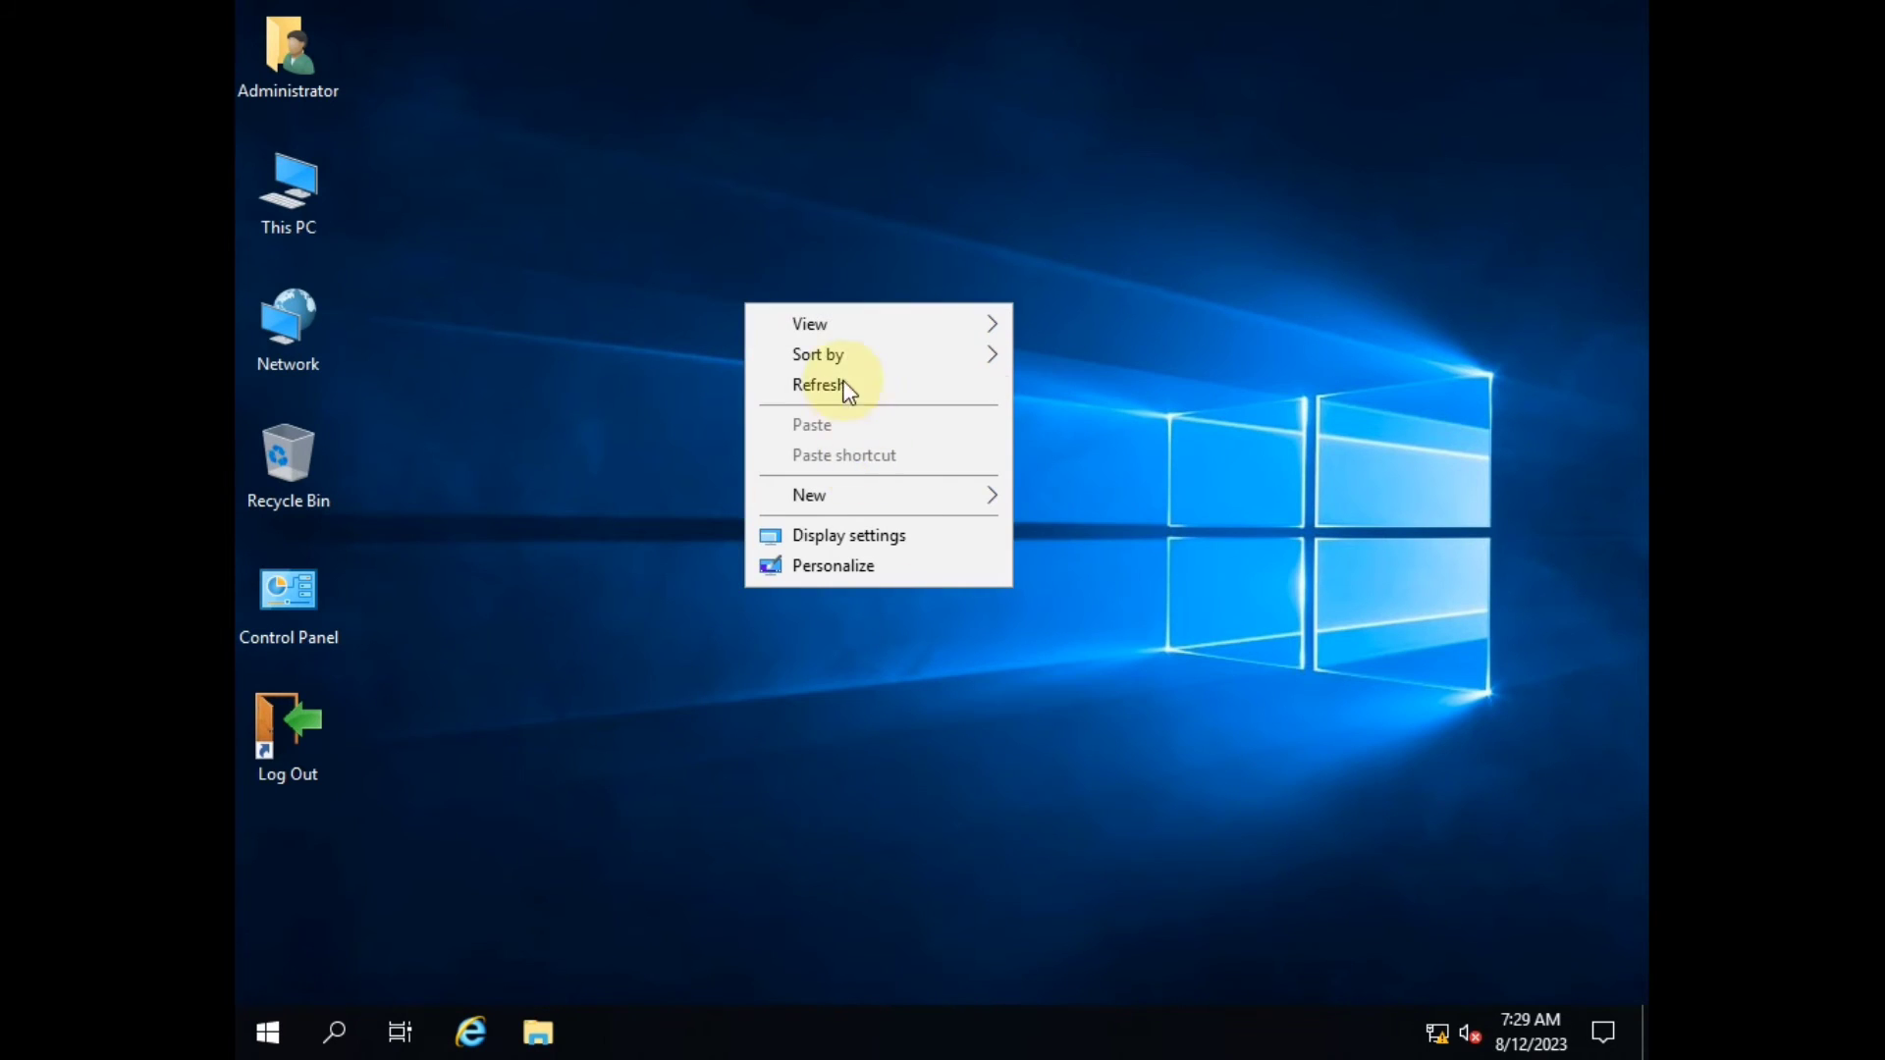
mouse_move(843, 502)
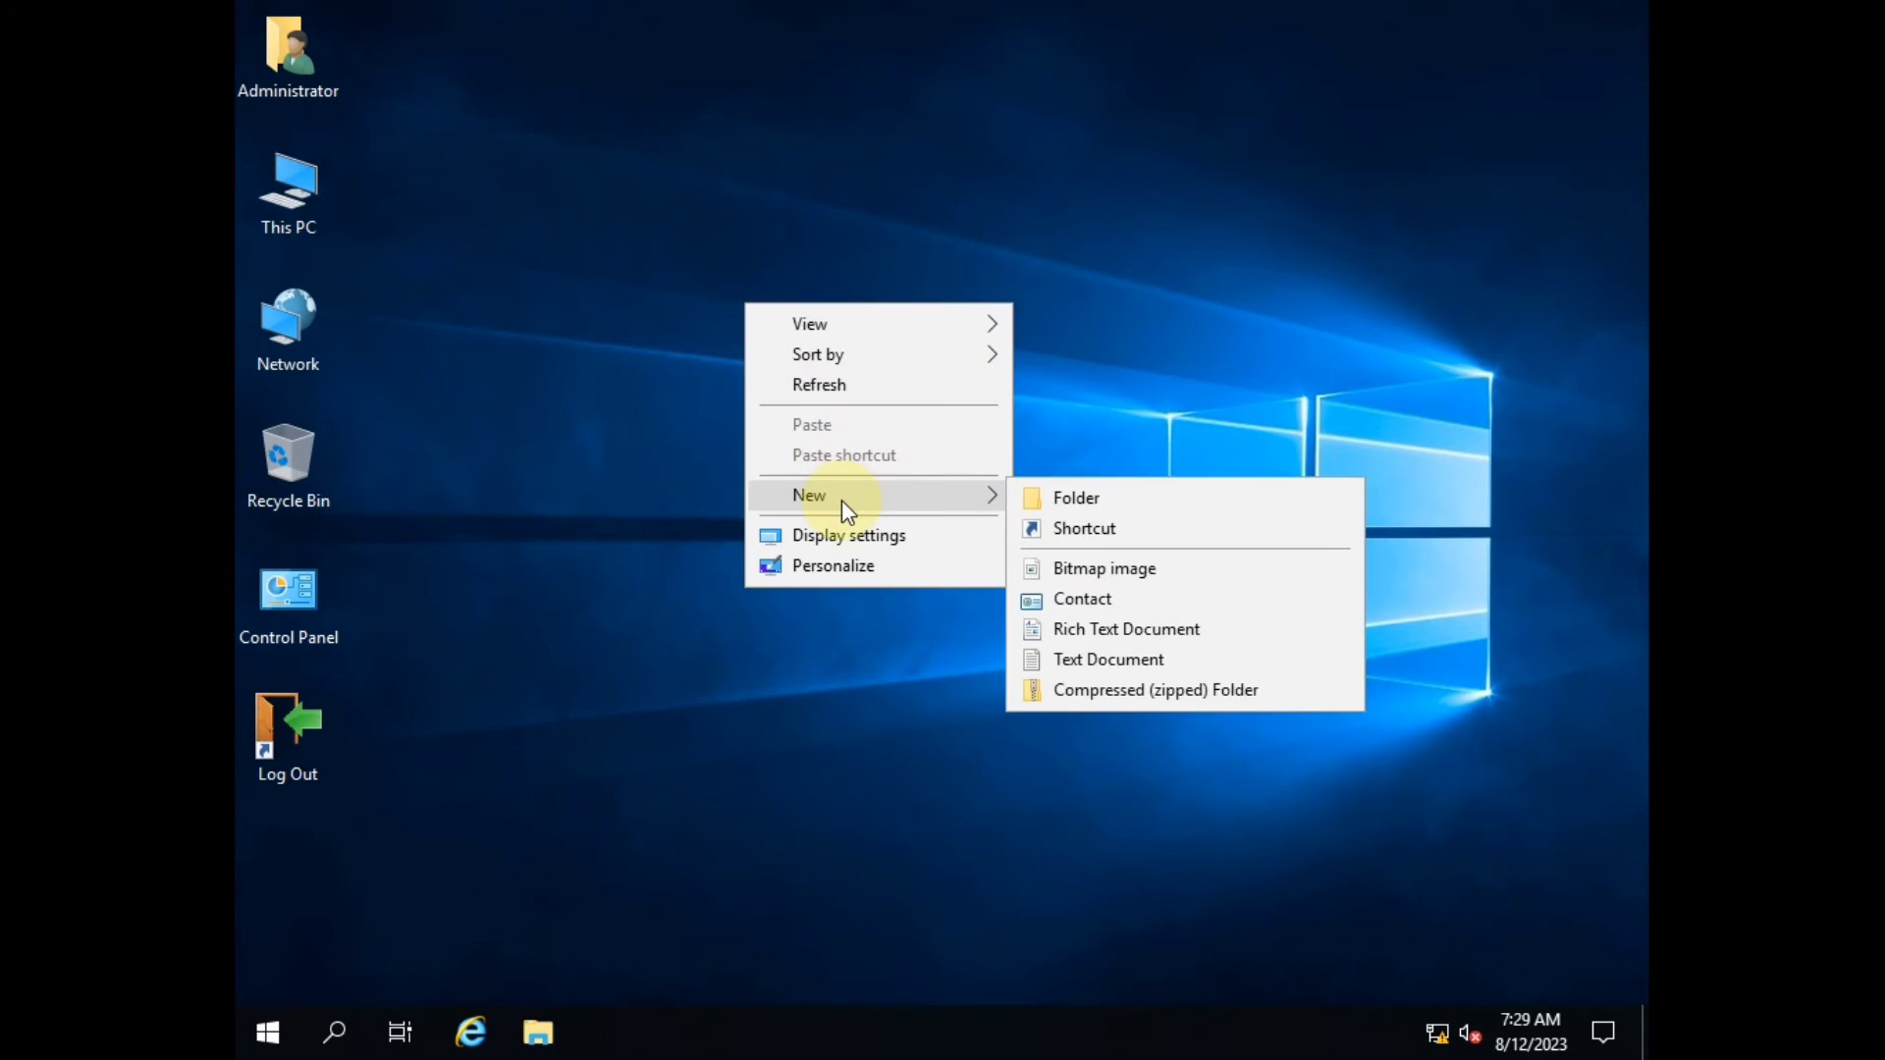
left_click(1128, 530)
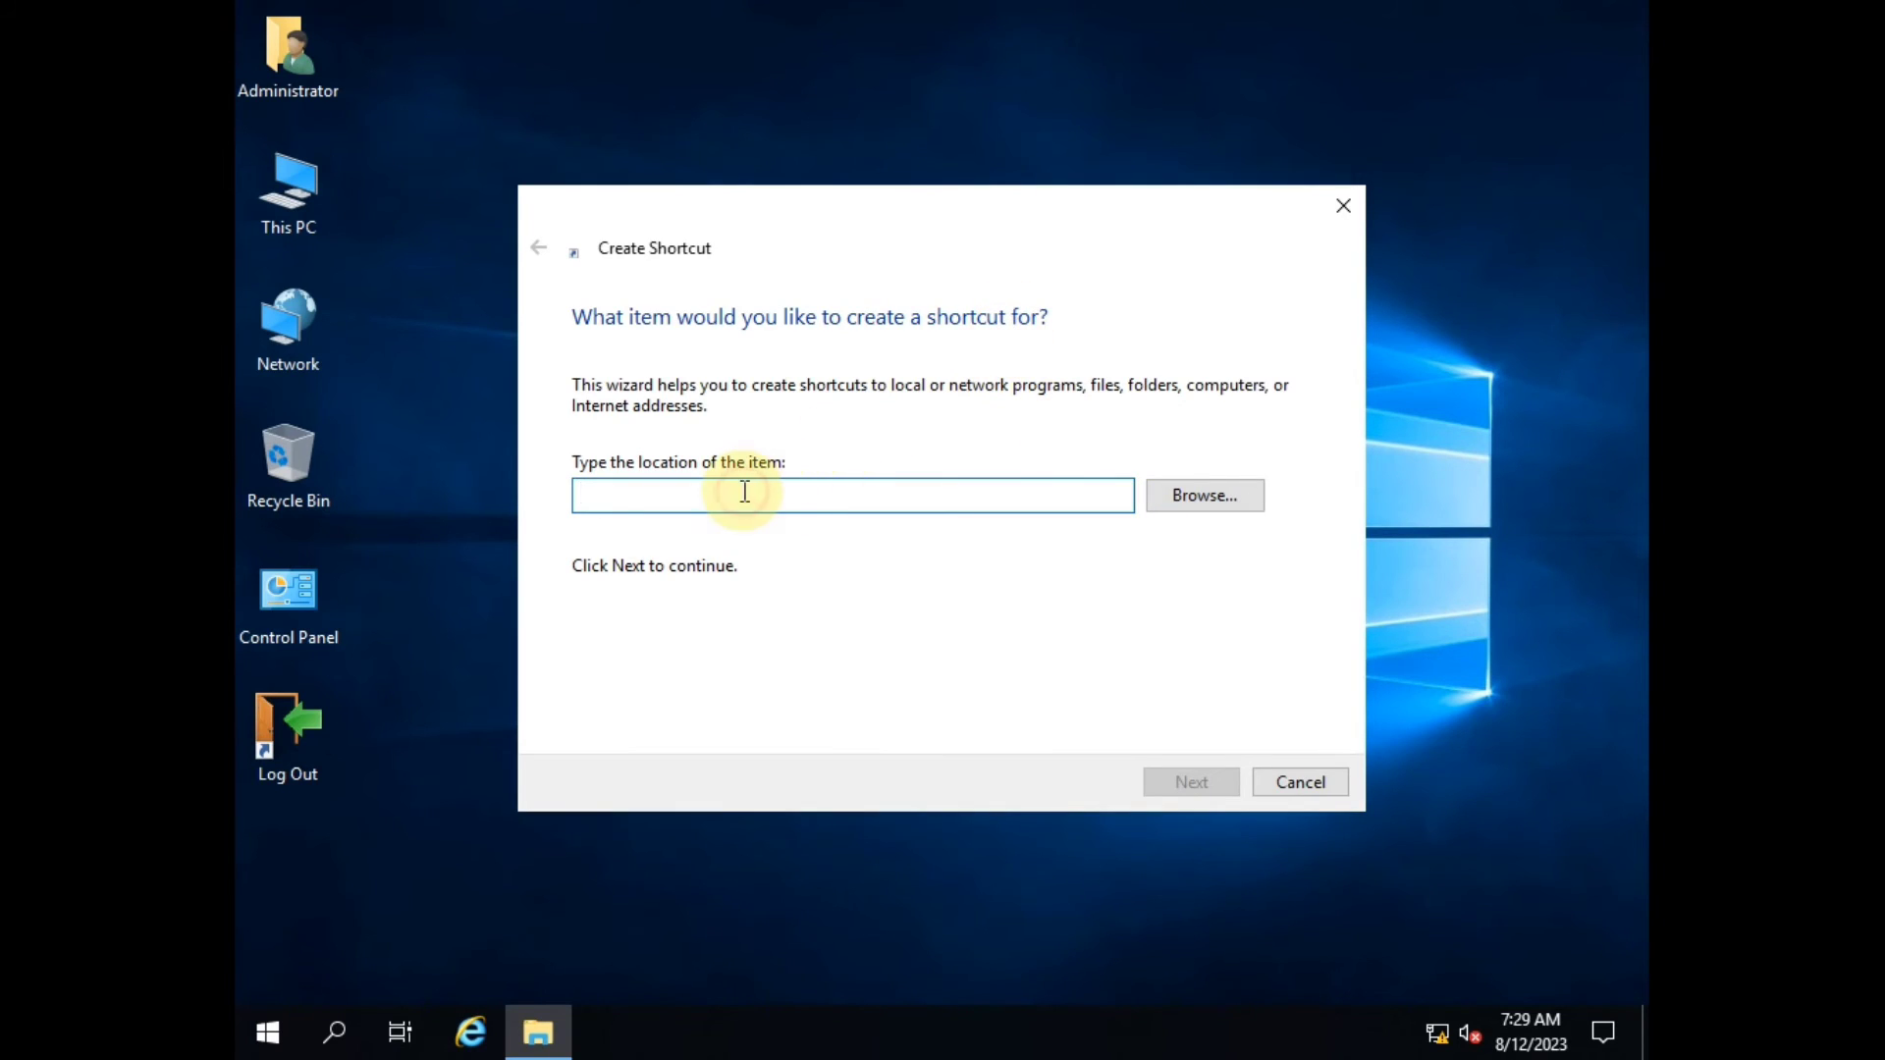
key("ctrl+v")
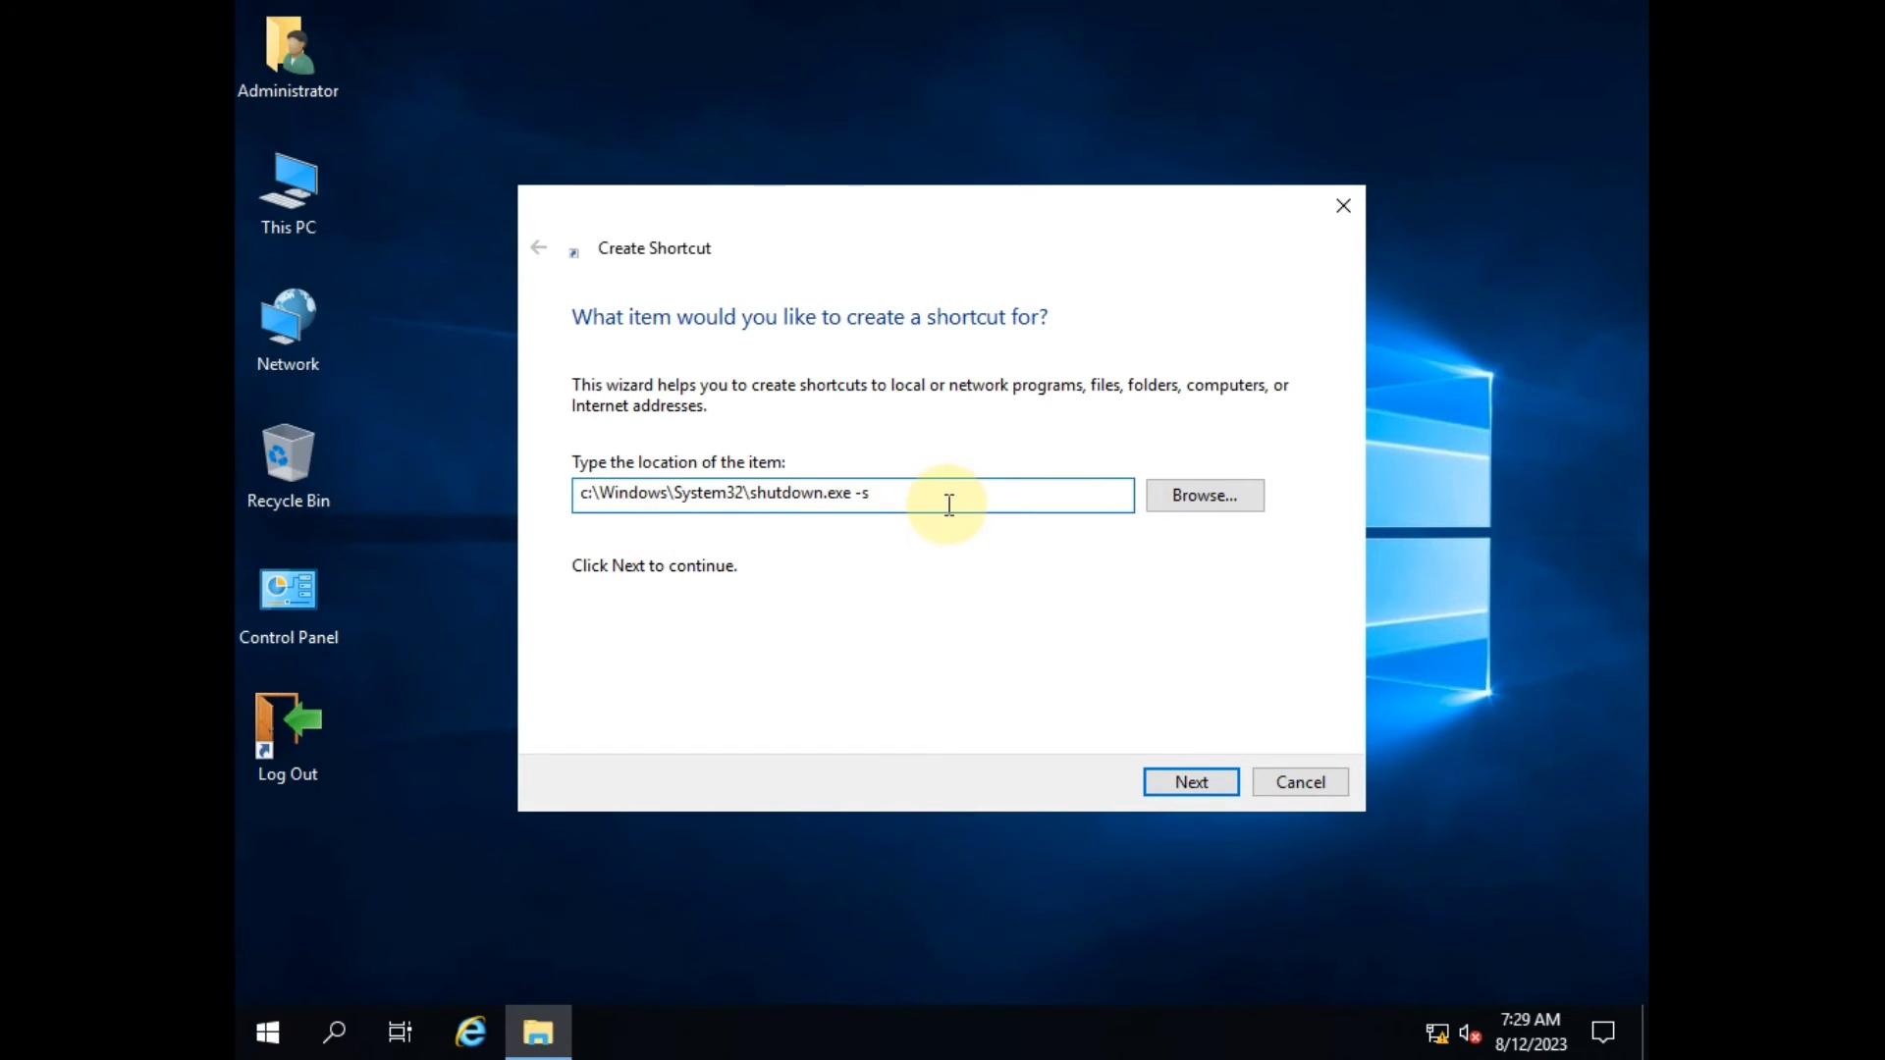
left_click(1192, 783)
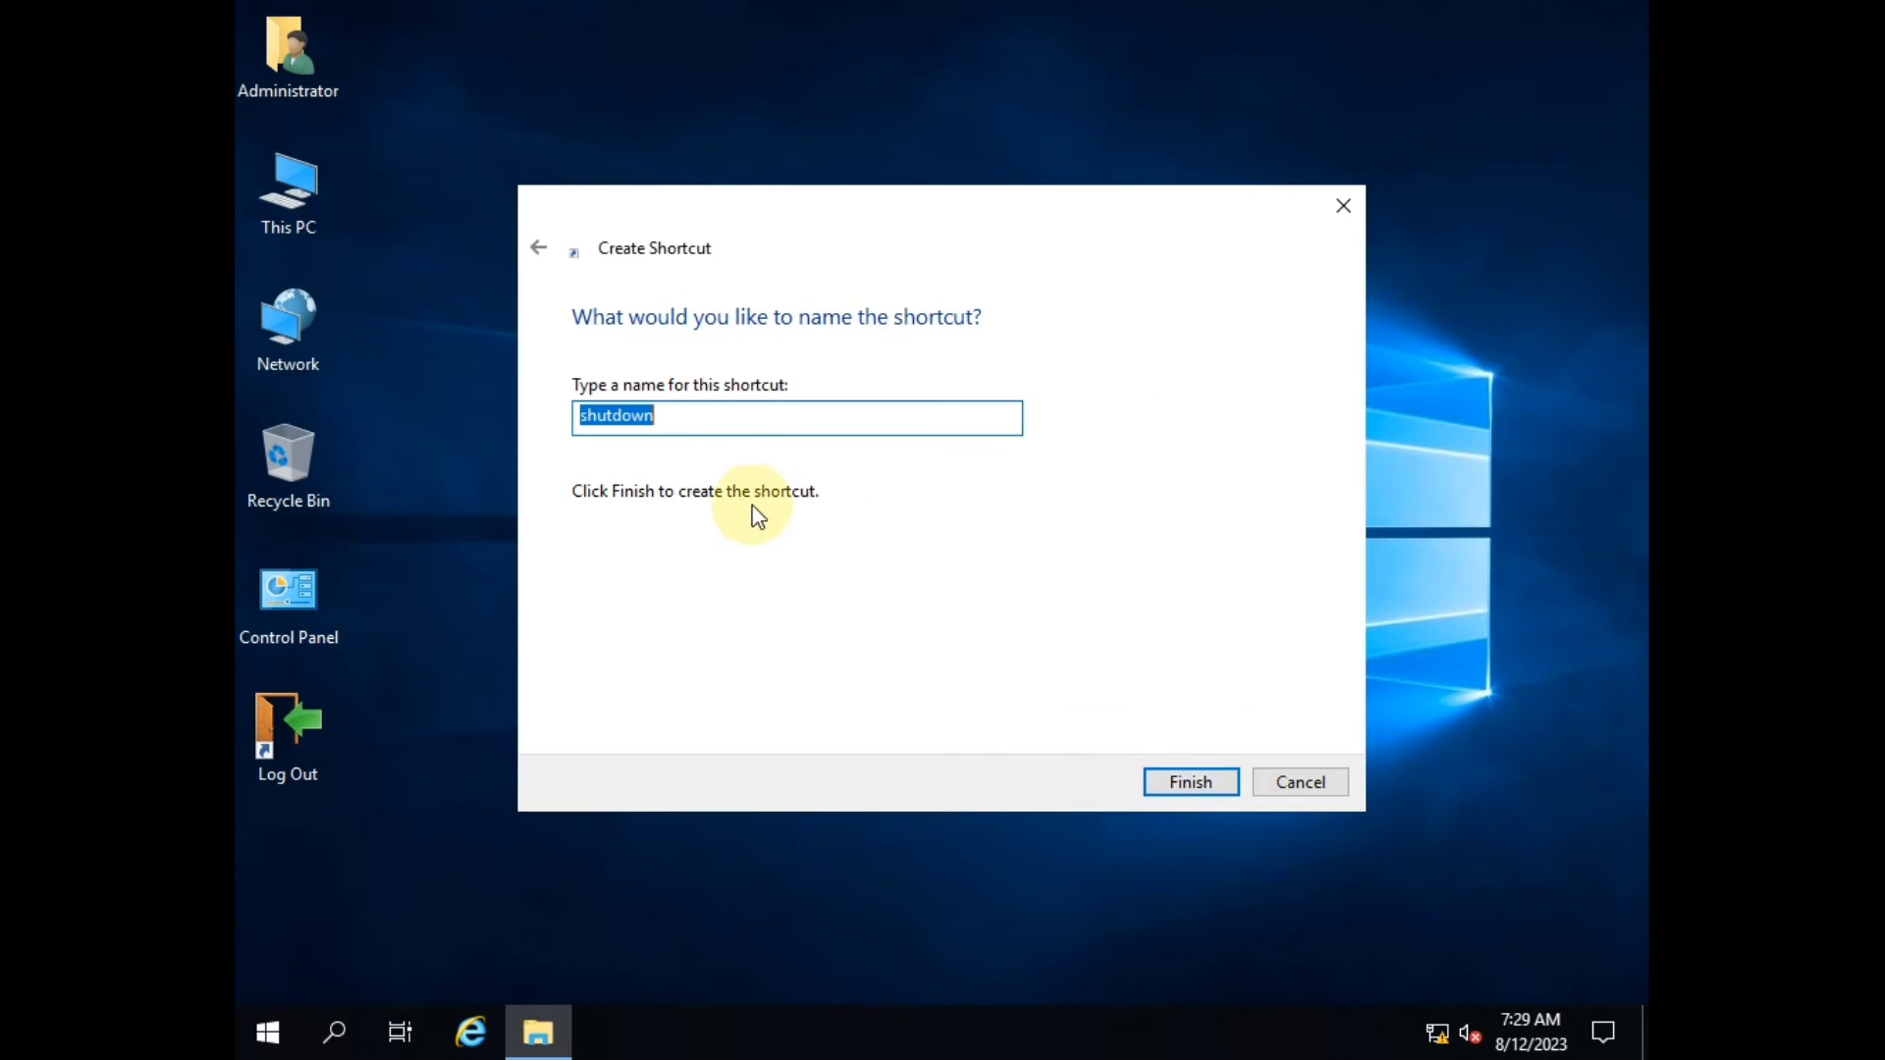
left_click(1169, 787)
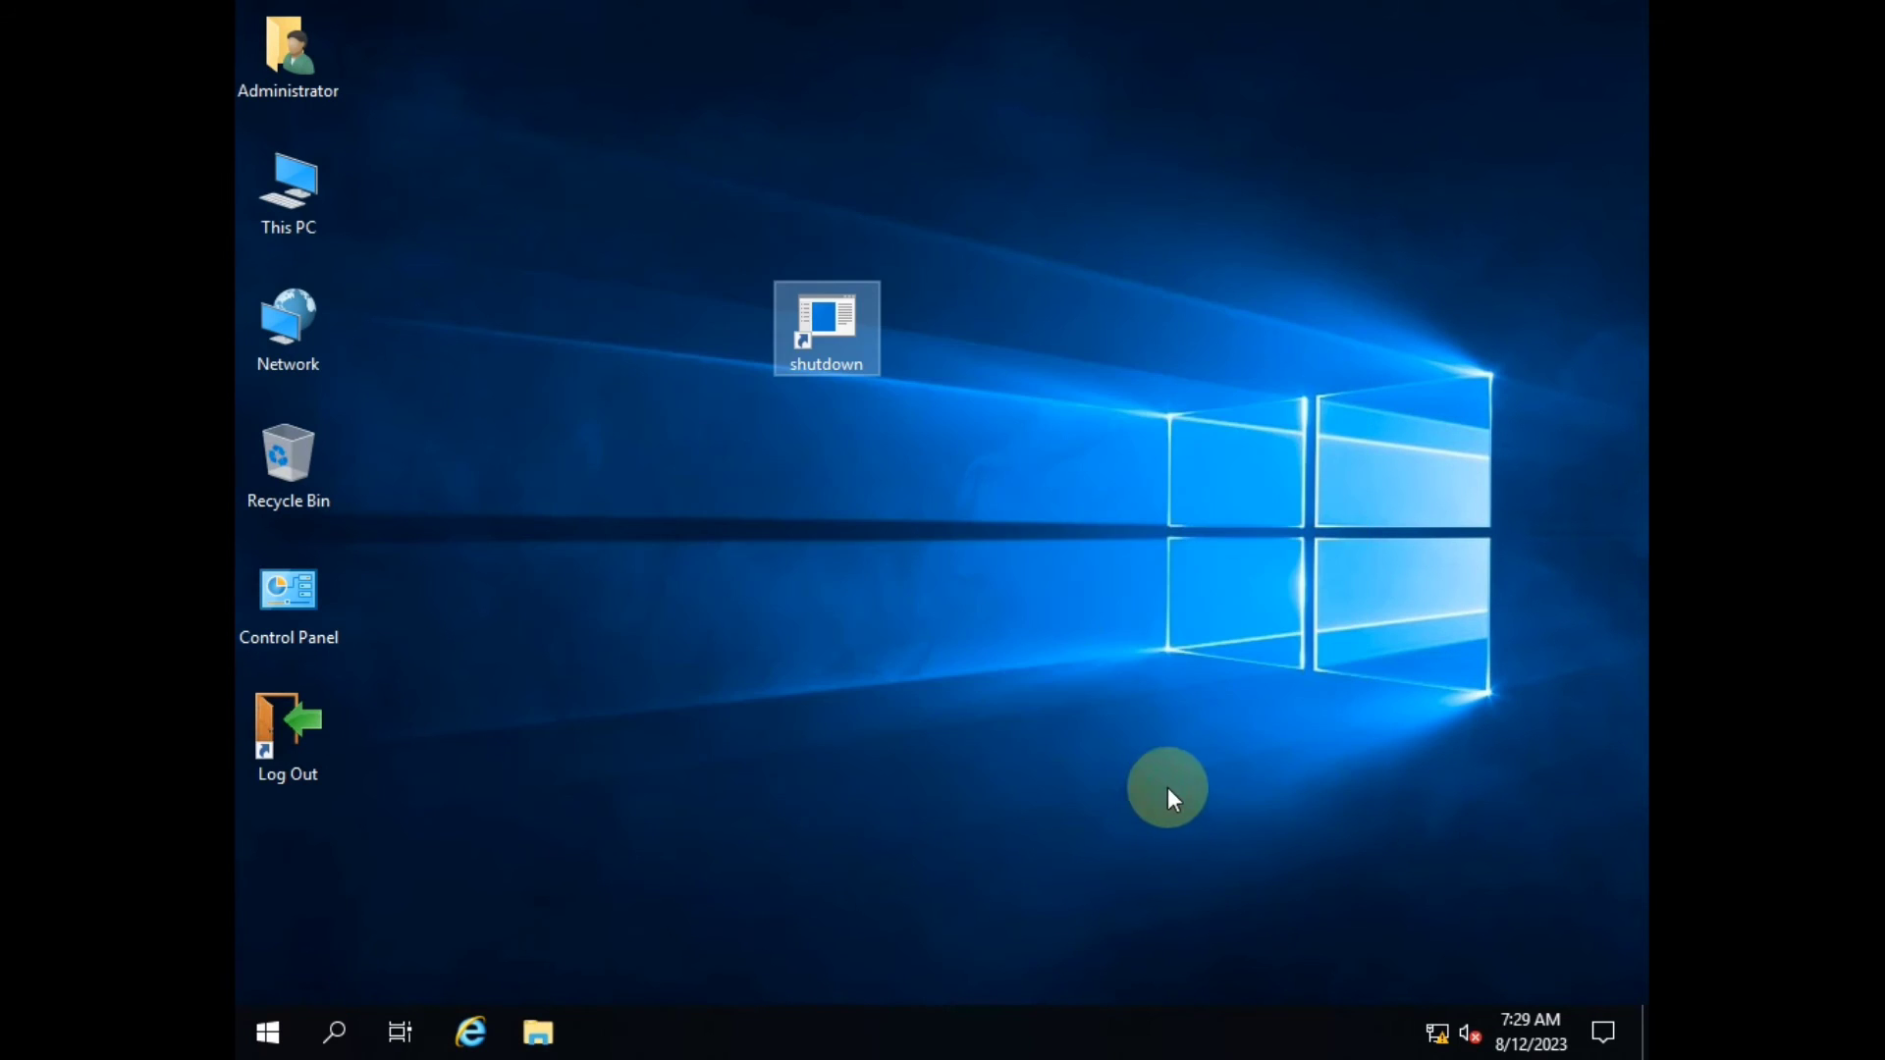
Step: Start another new desktop shortcut and enter c:\Windows\System32 as the beginning of its location
right_click(672, 479)
mouse_move(773, 701)
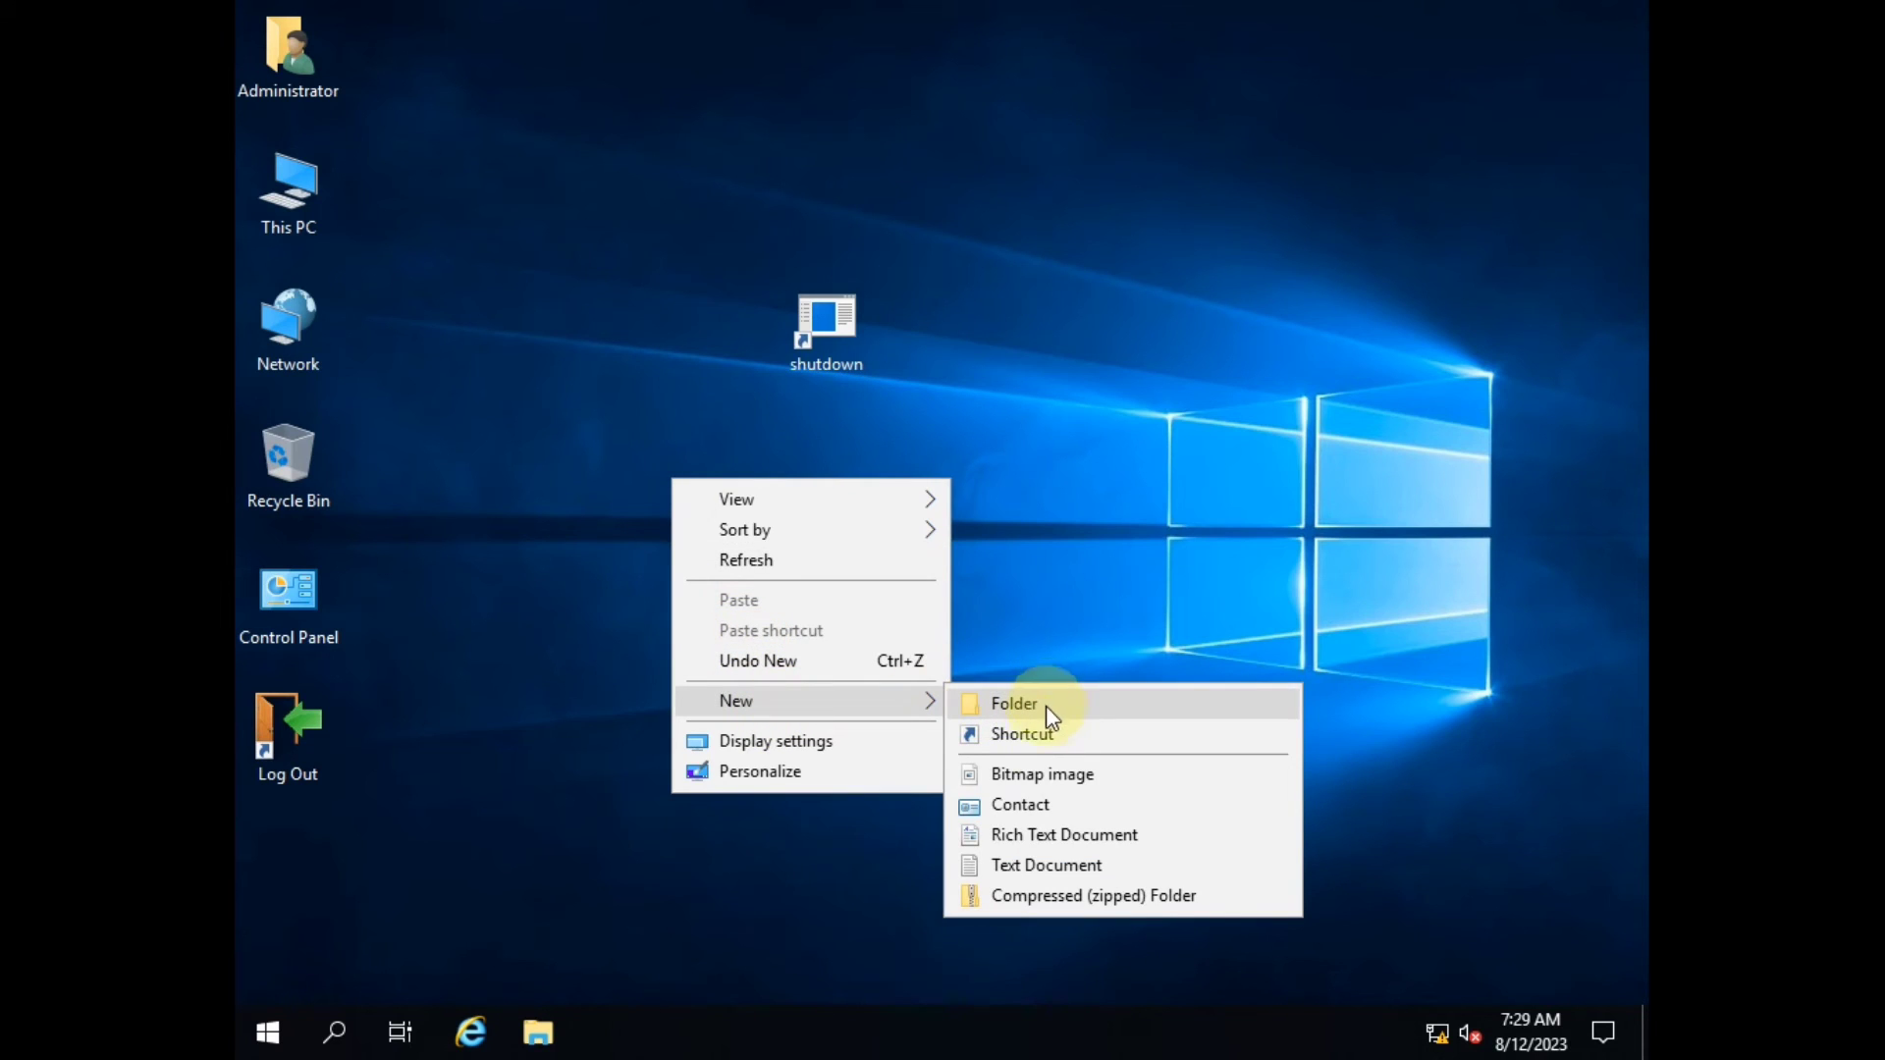
left_click(1025, 737)
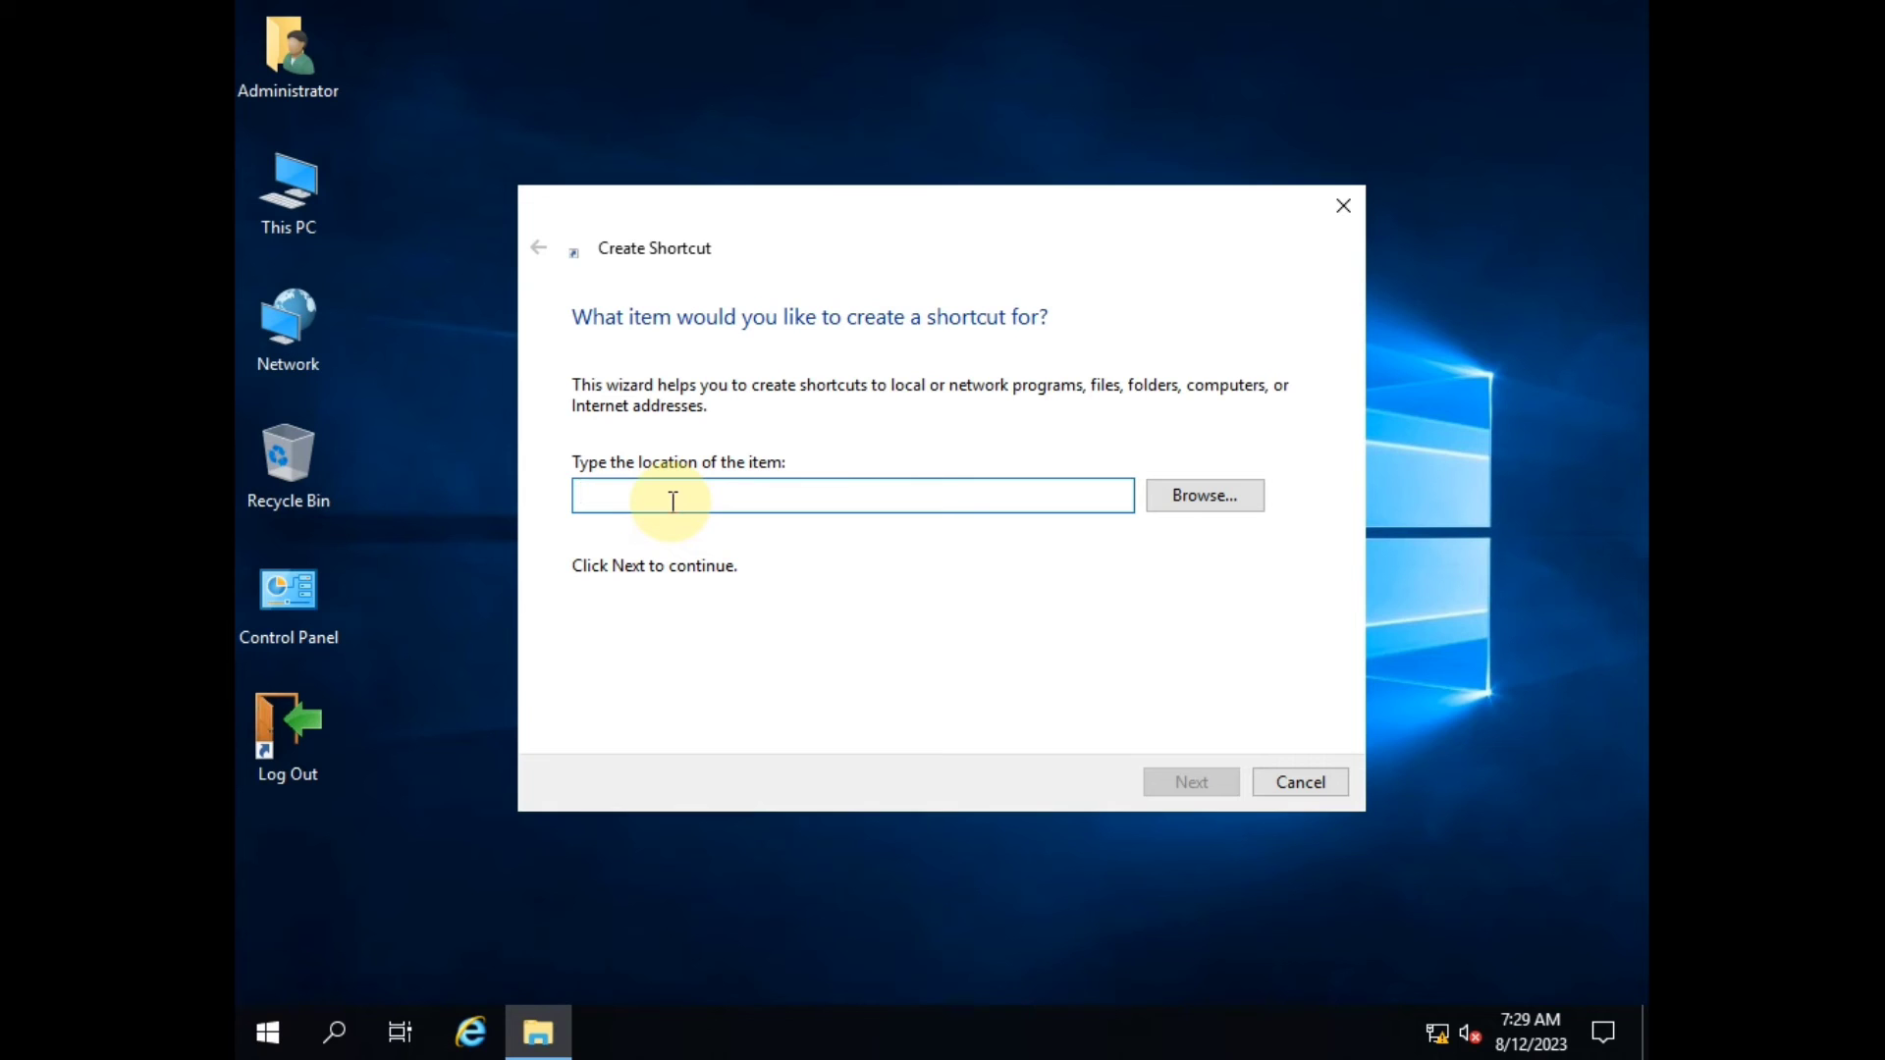
type("c:")
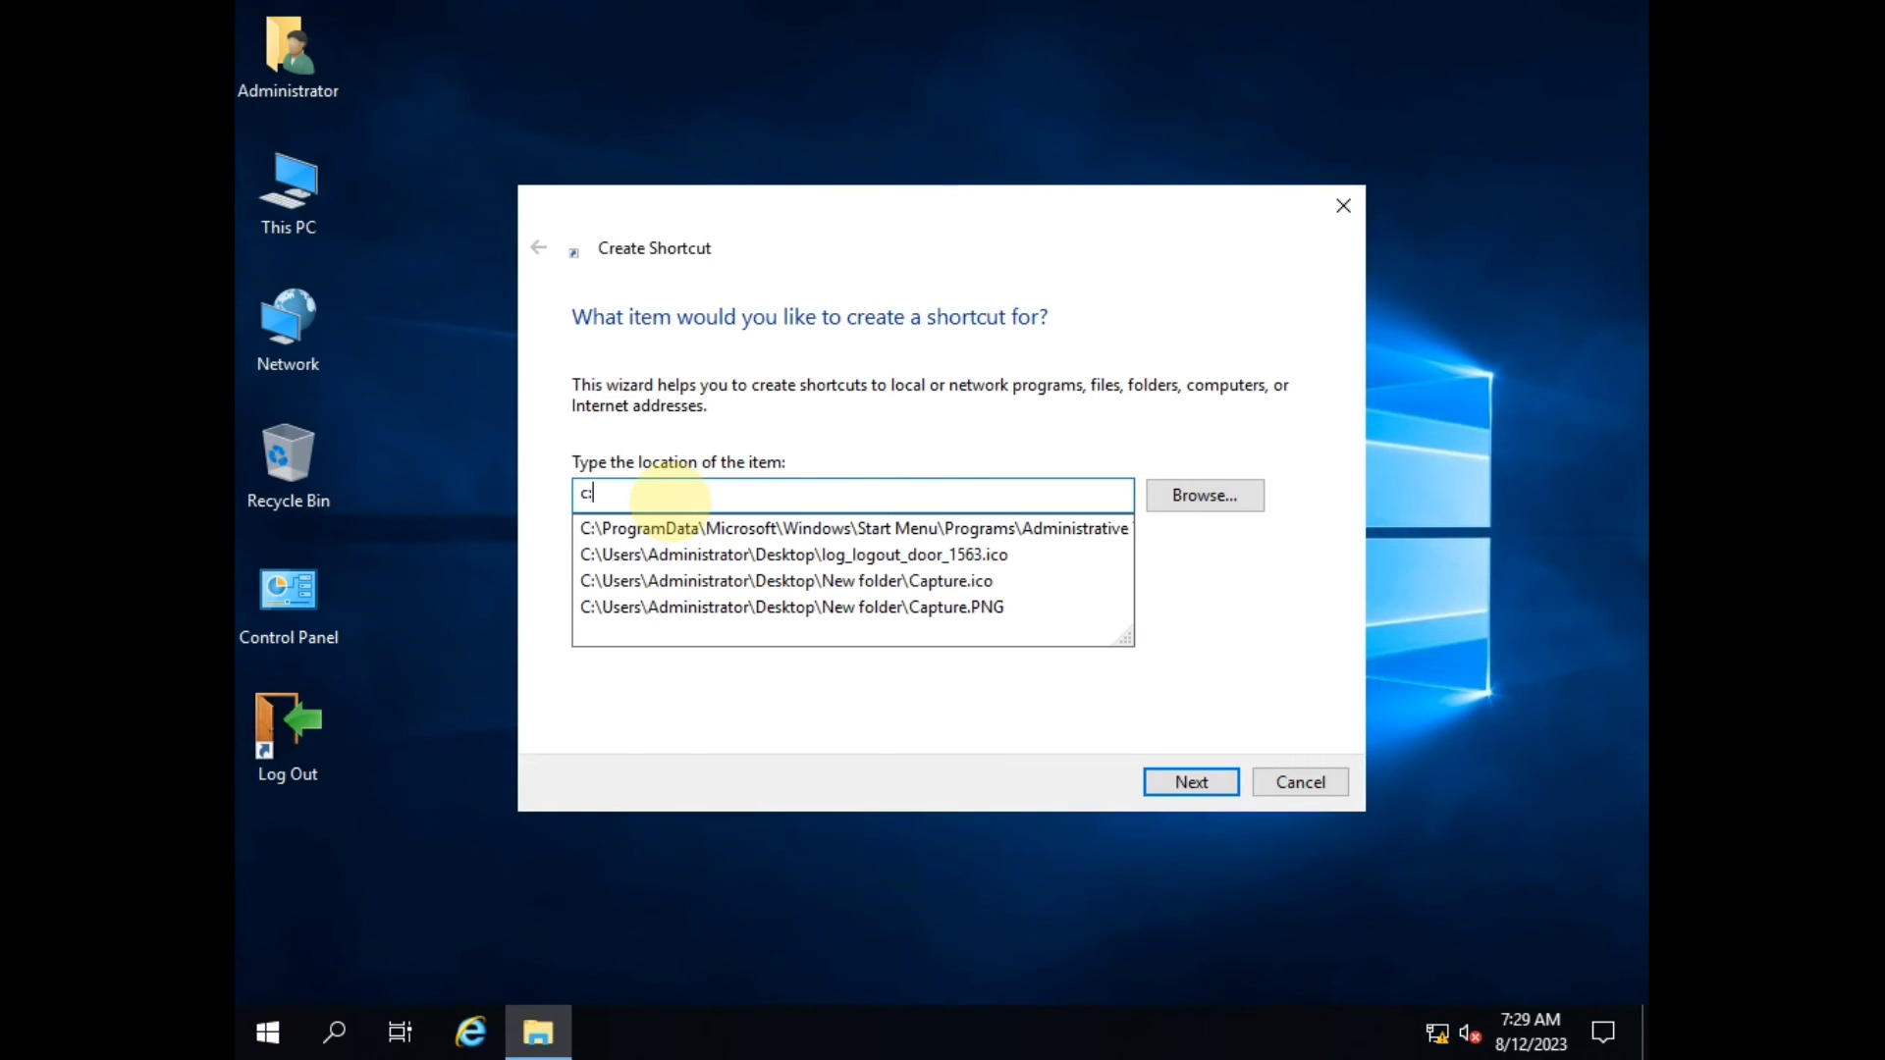
type("\\")
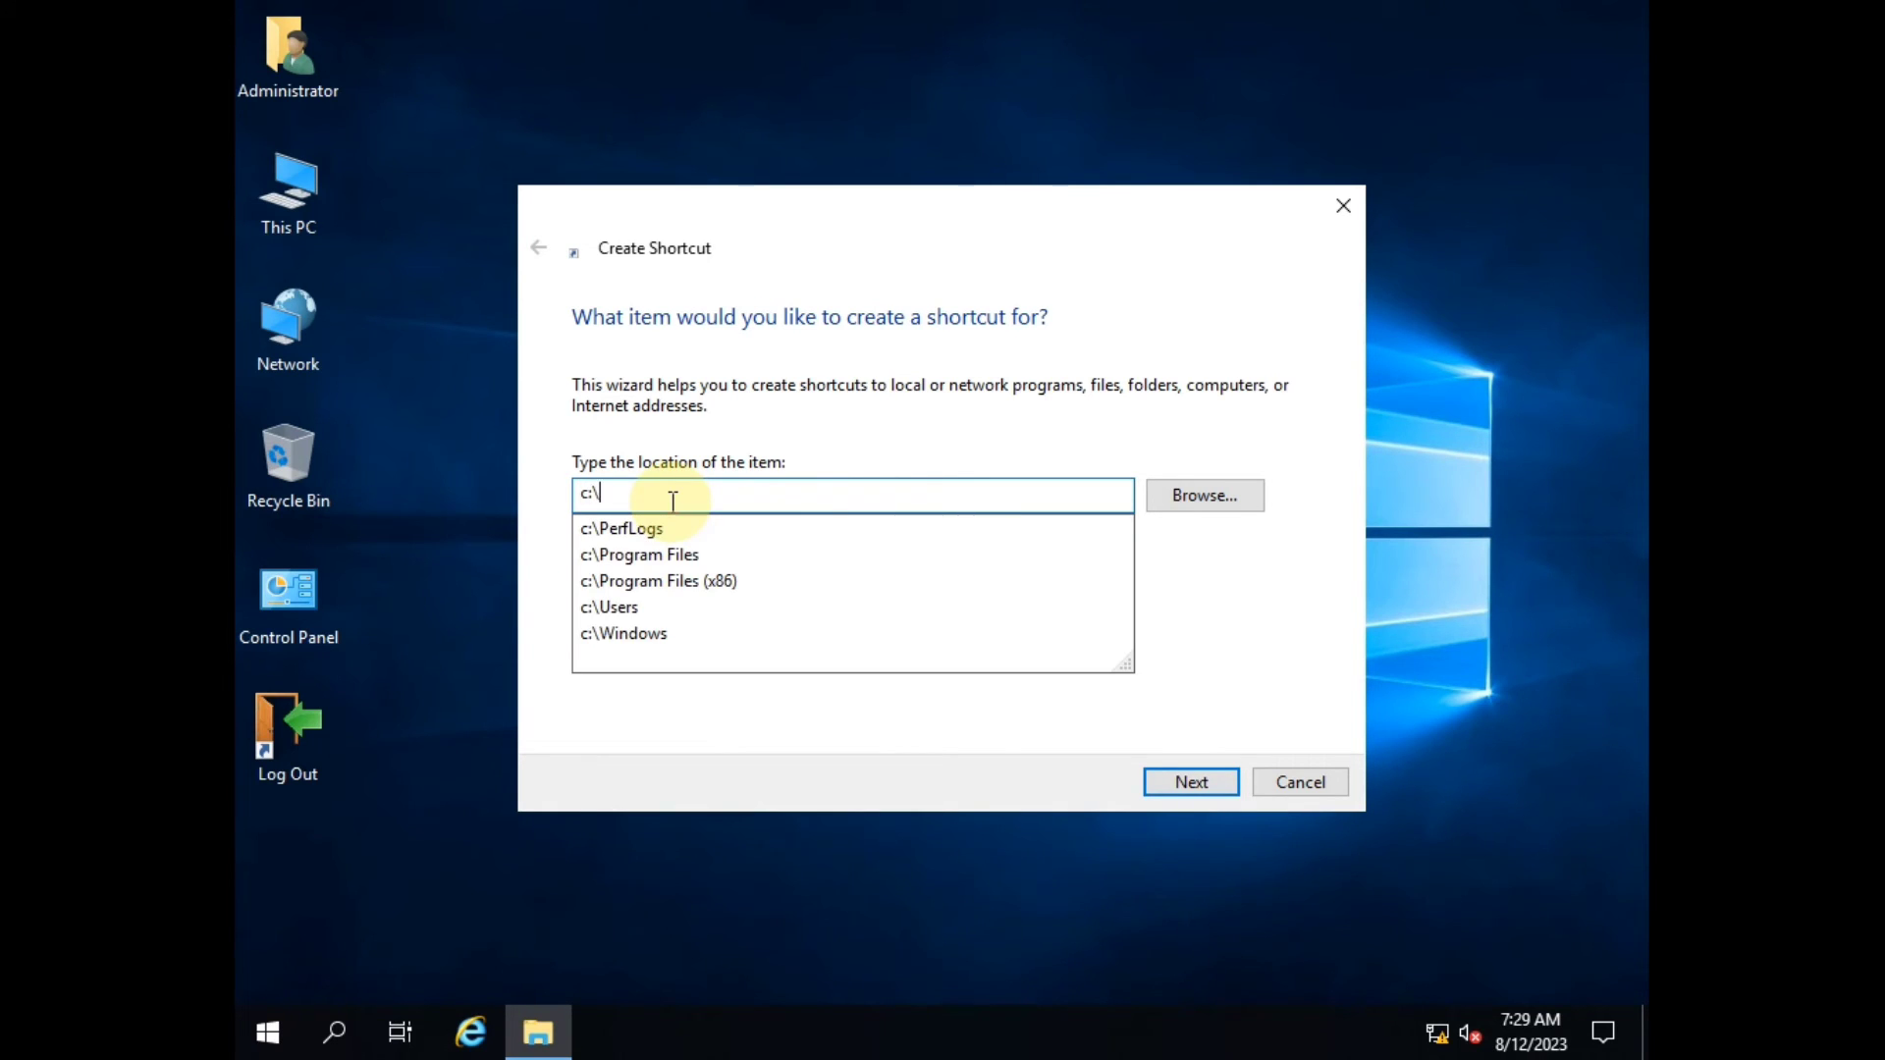
key("Up")
type("\\sys")
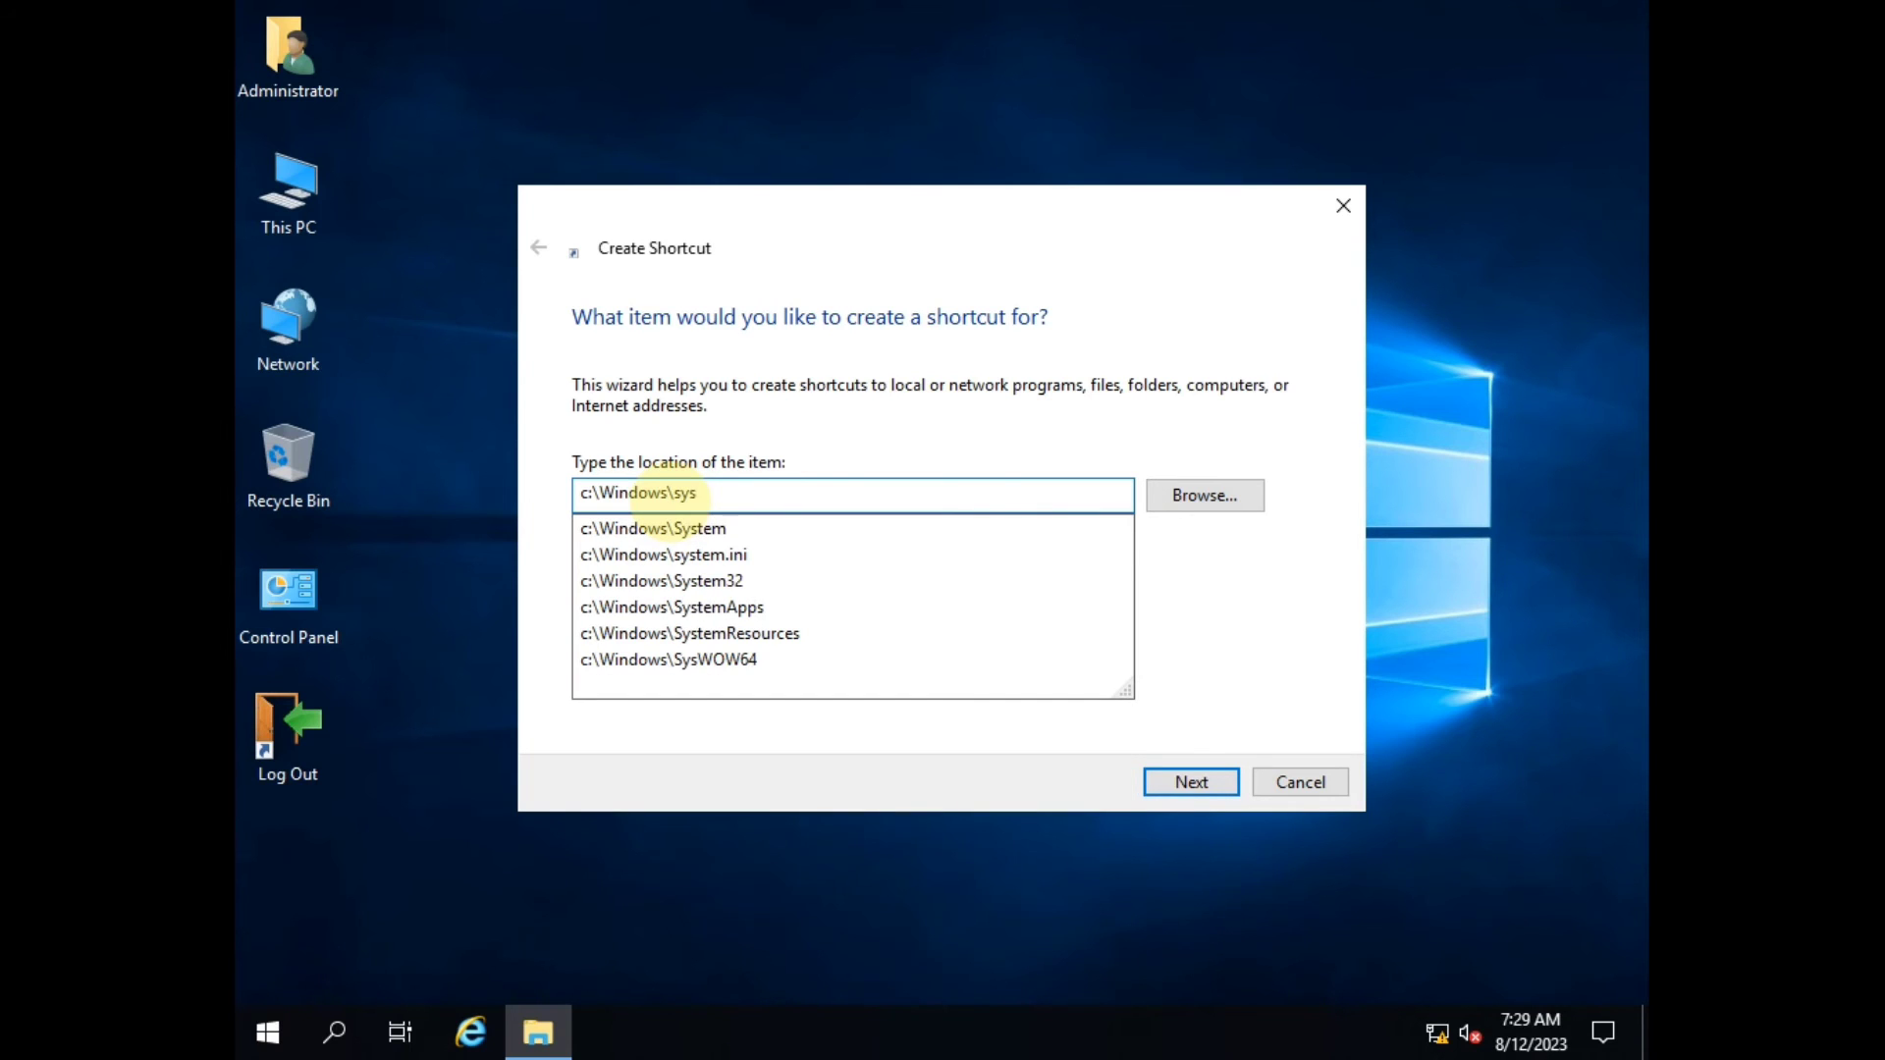
key("Down")
key("Down")
key("Down")
key("Down")
key("Up")
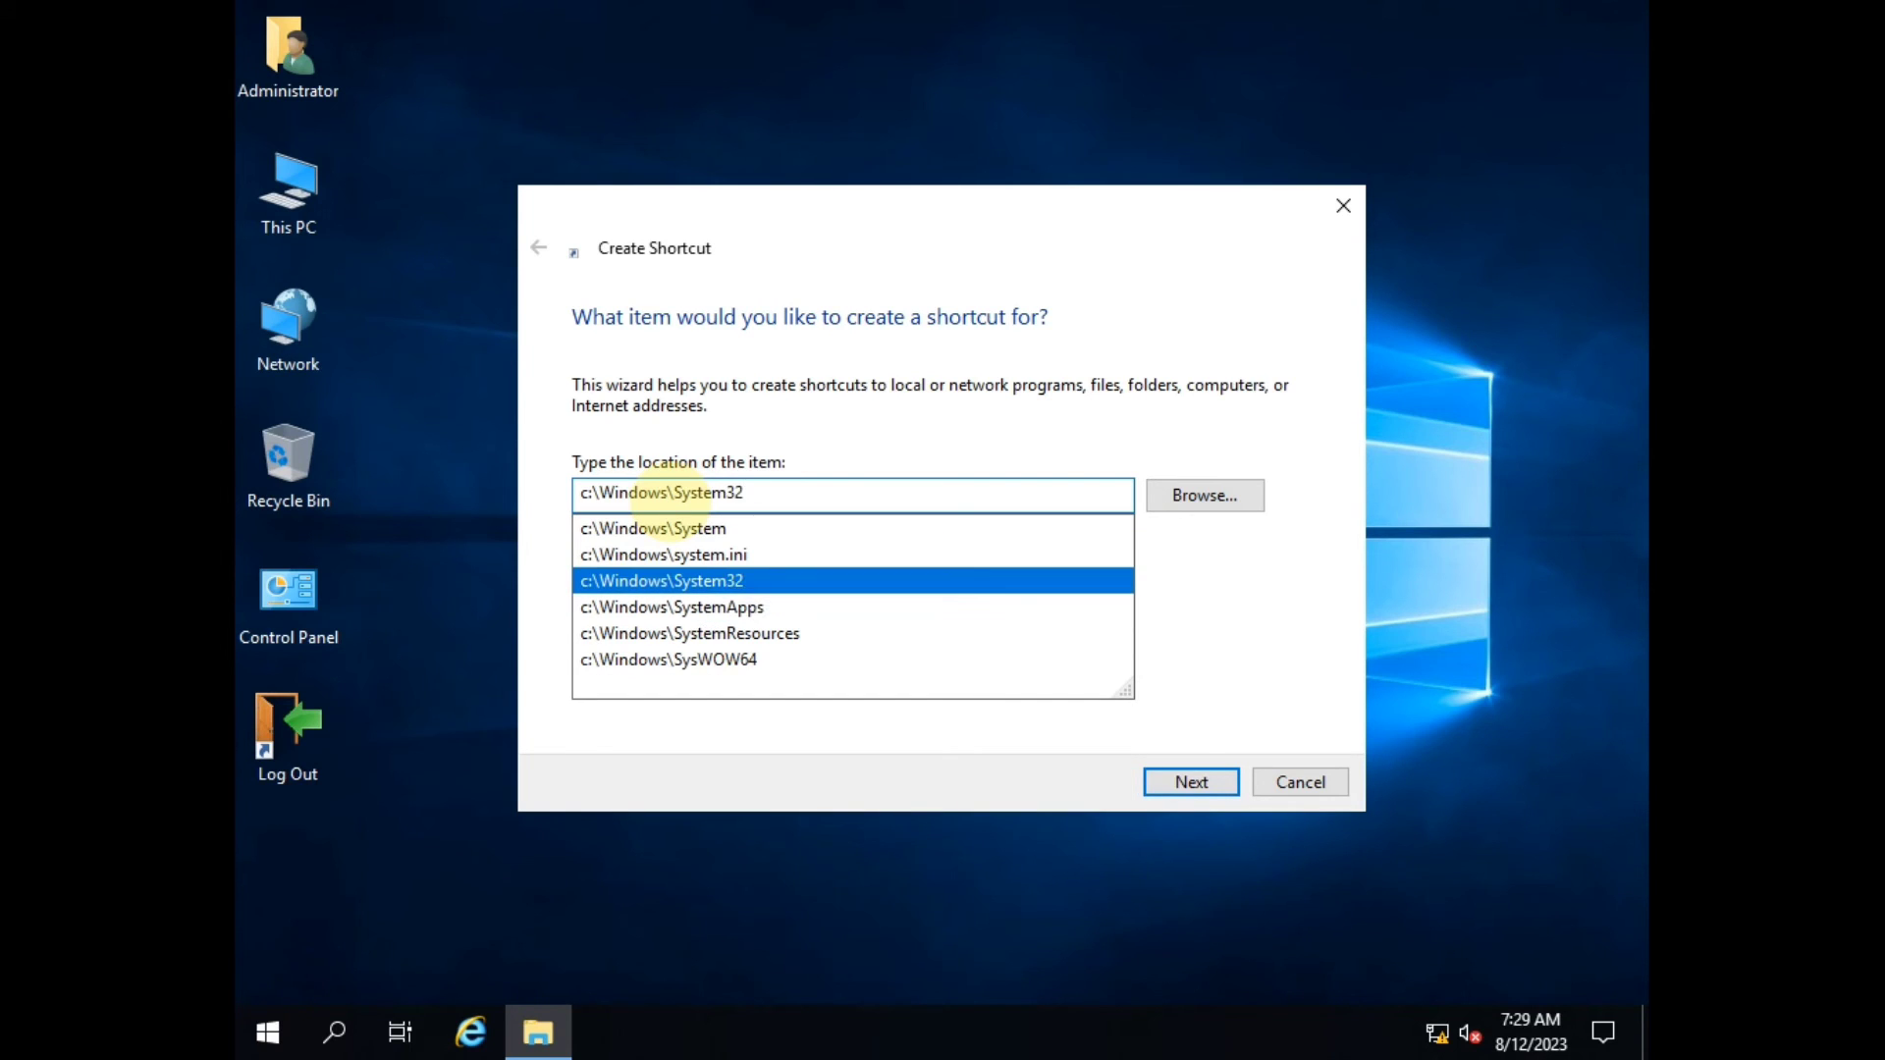
Step: Complete the shortcut location as c:\Windows\System32\shutdown.exe -r and create the shortcut with its suggested name
type("\\sh")
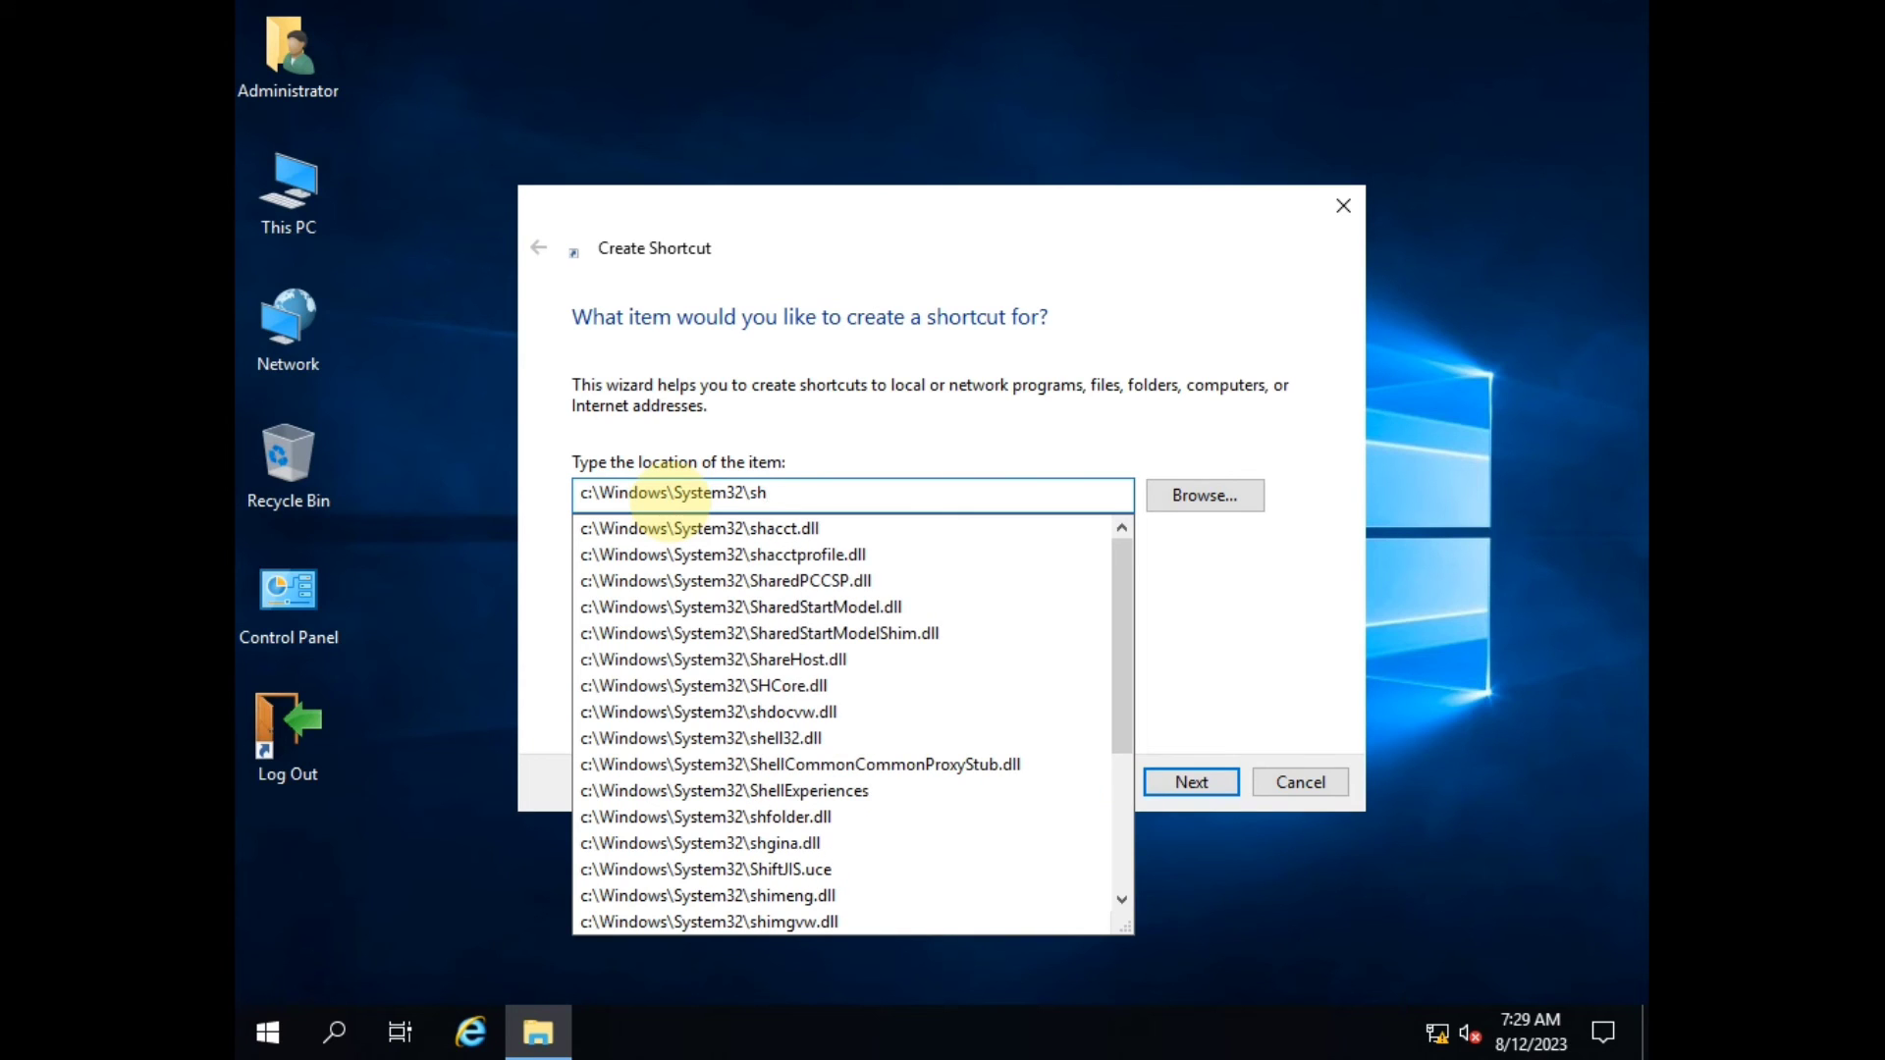
type("u")
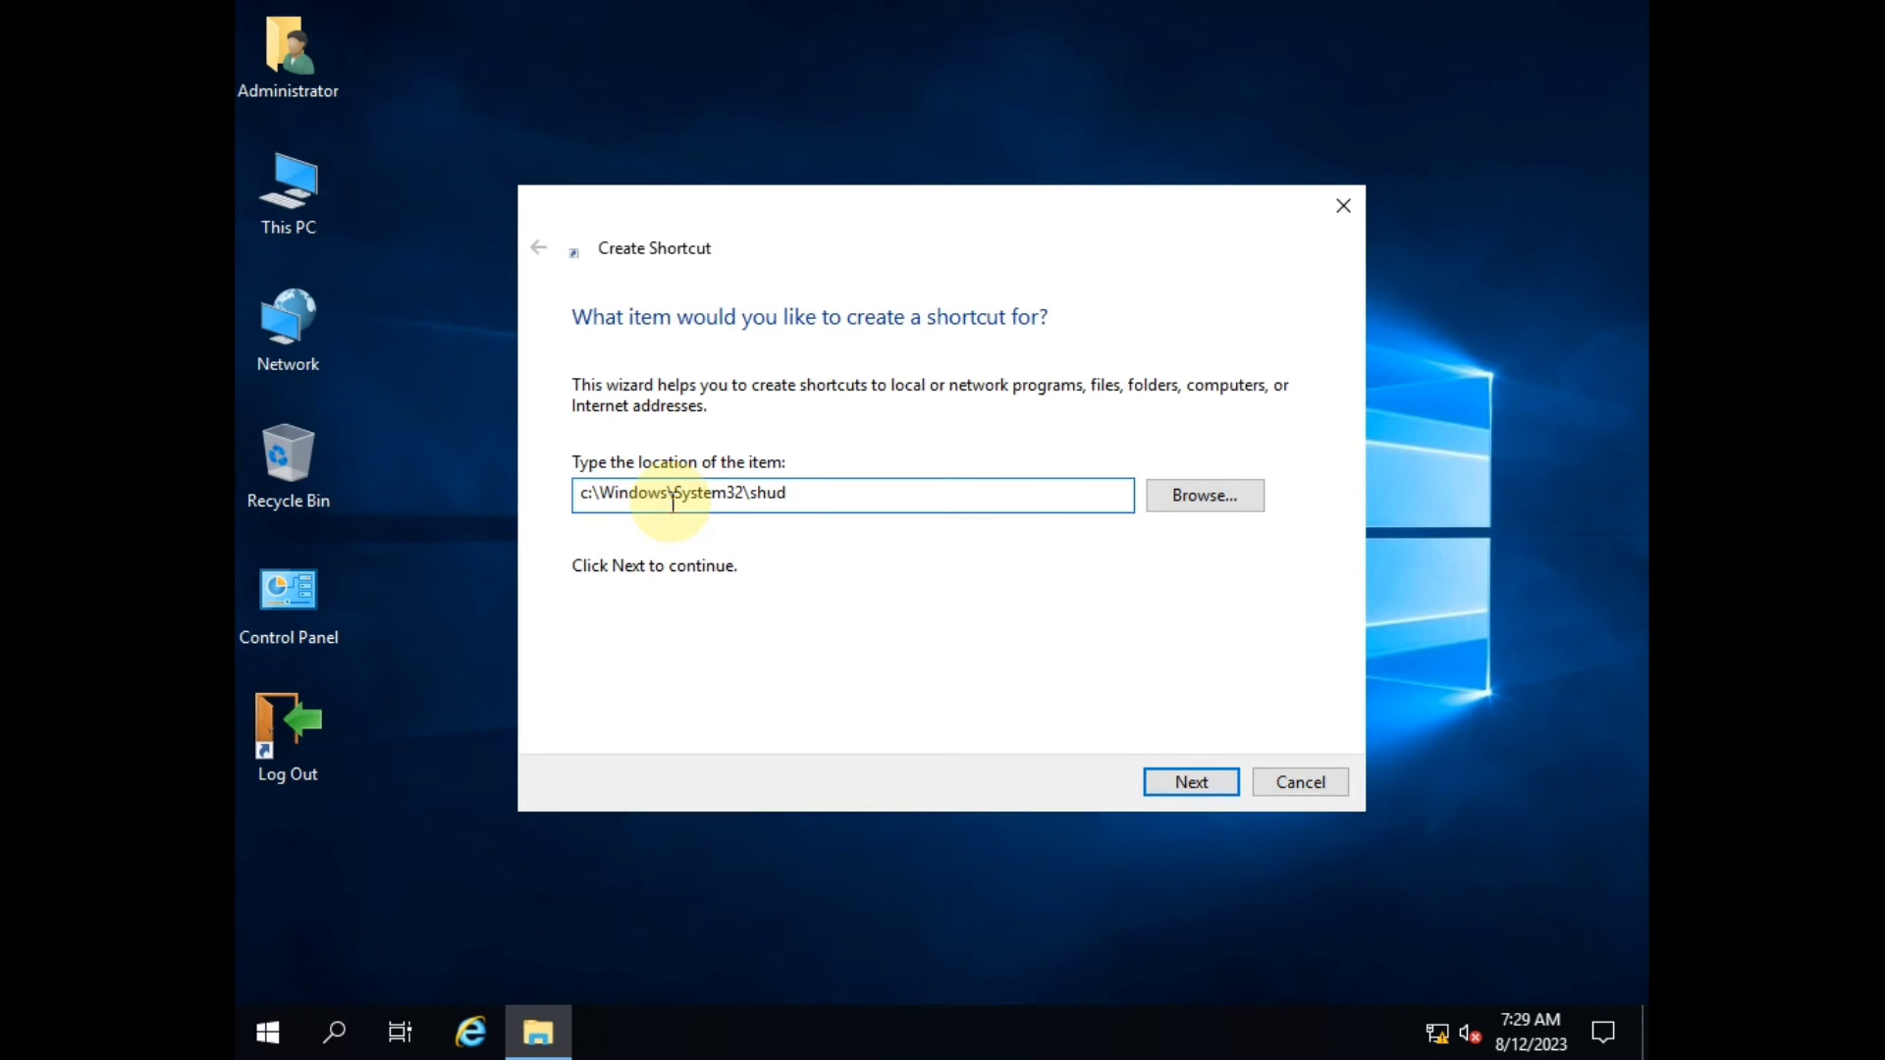
type("t")
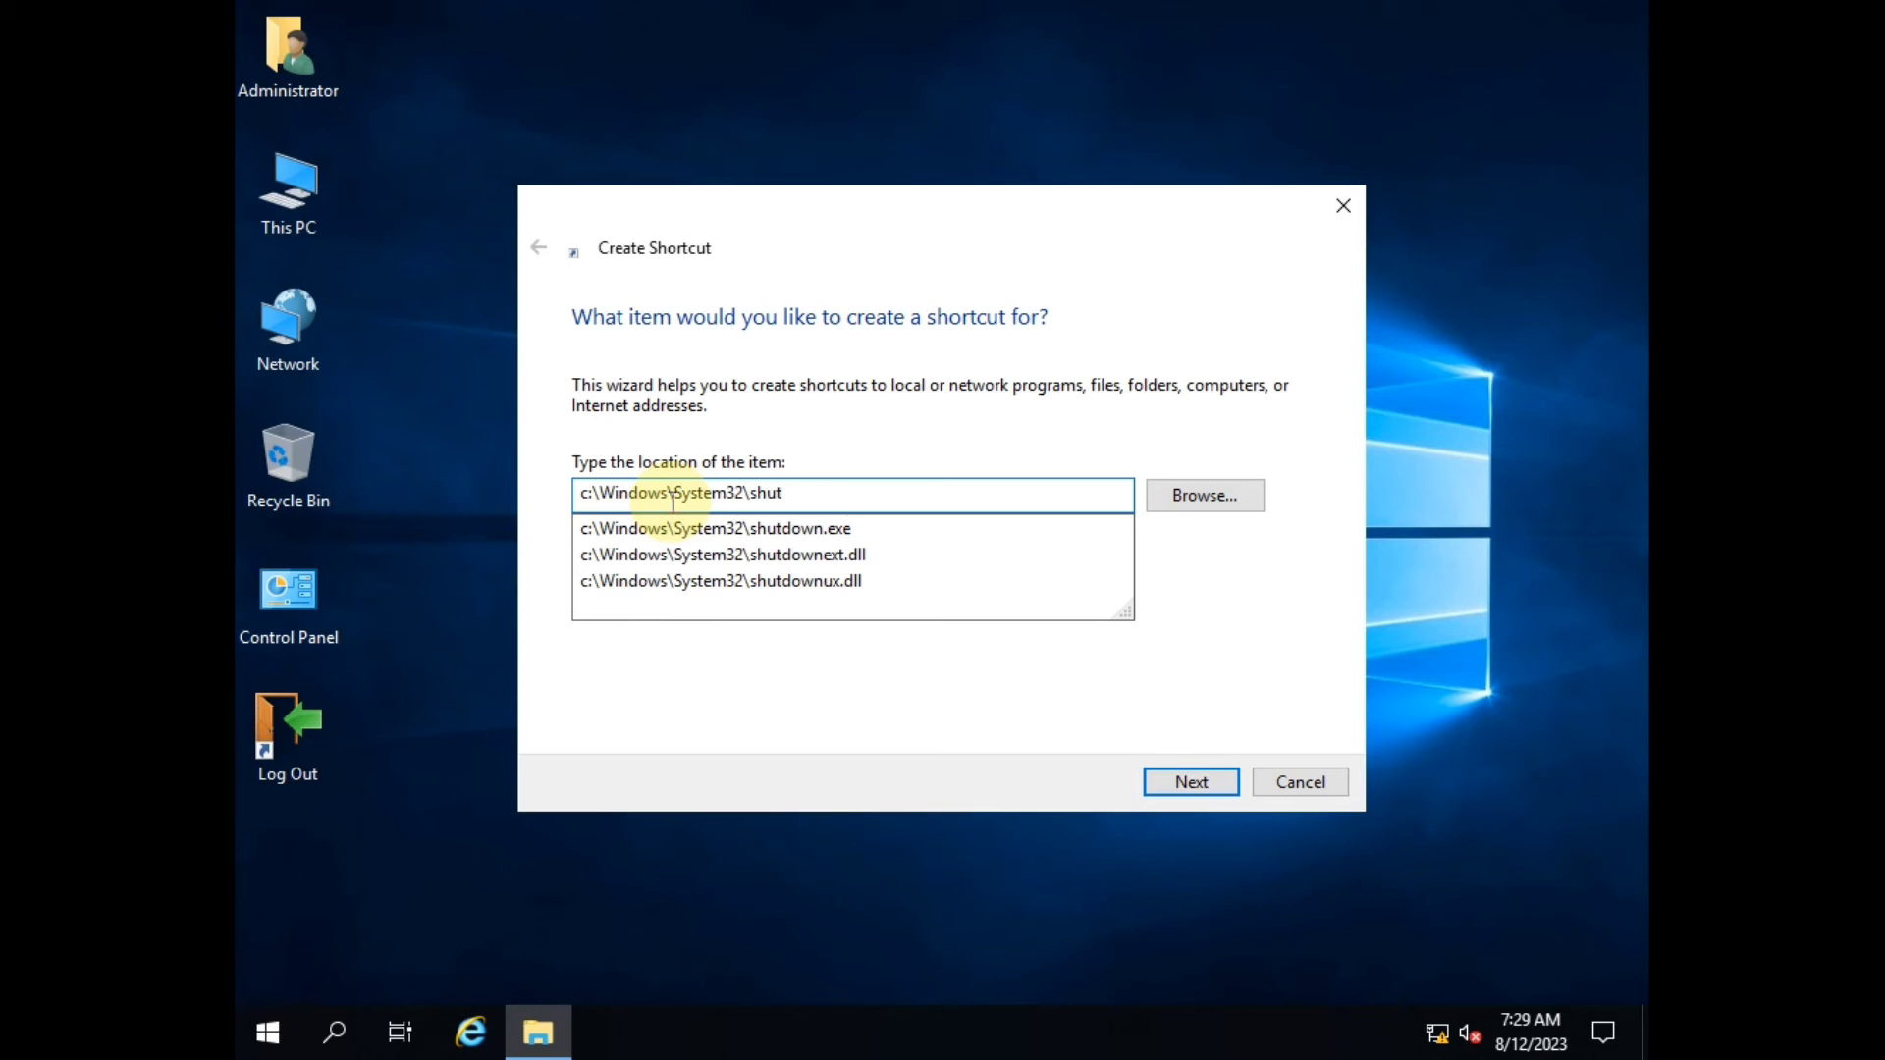
key("Down")
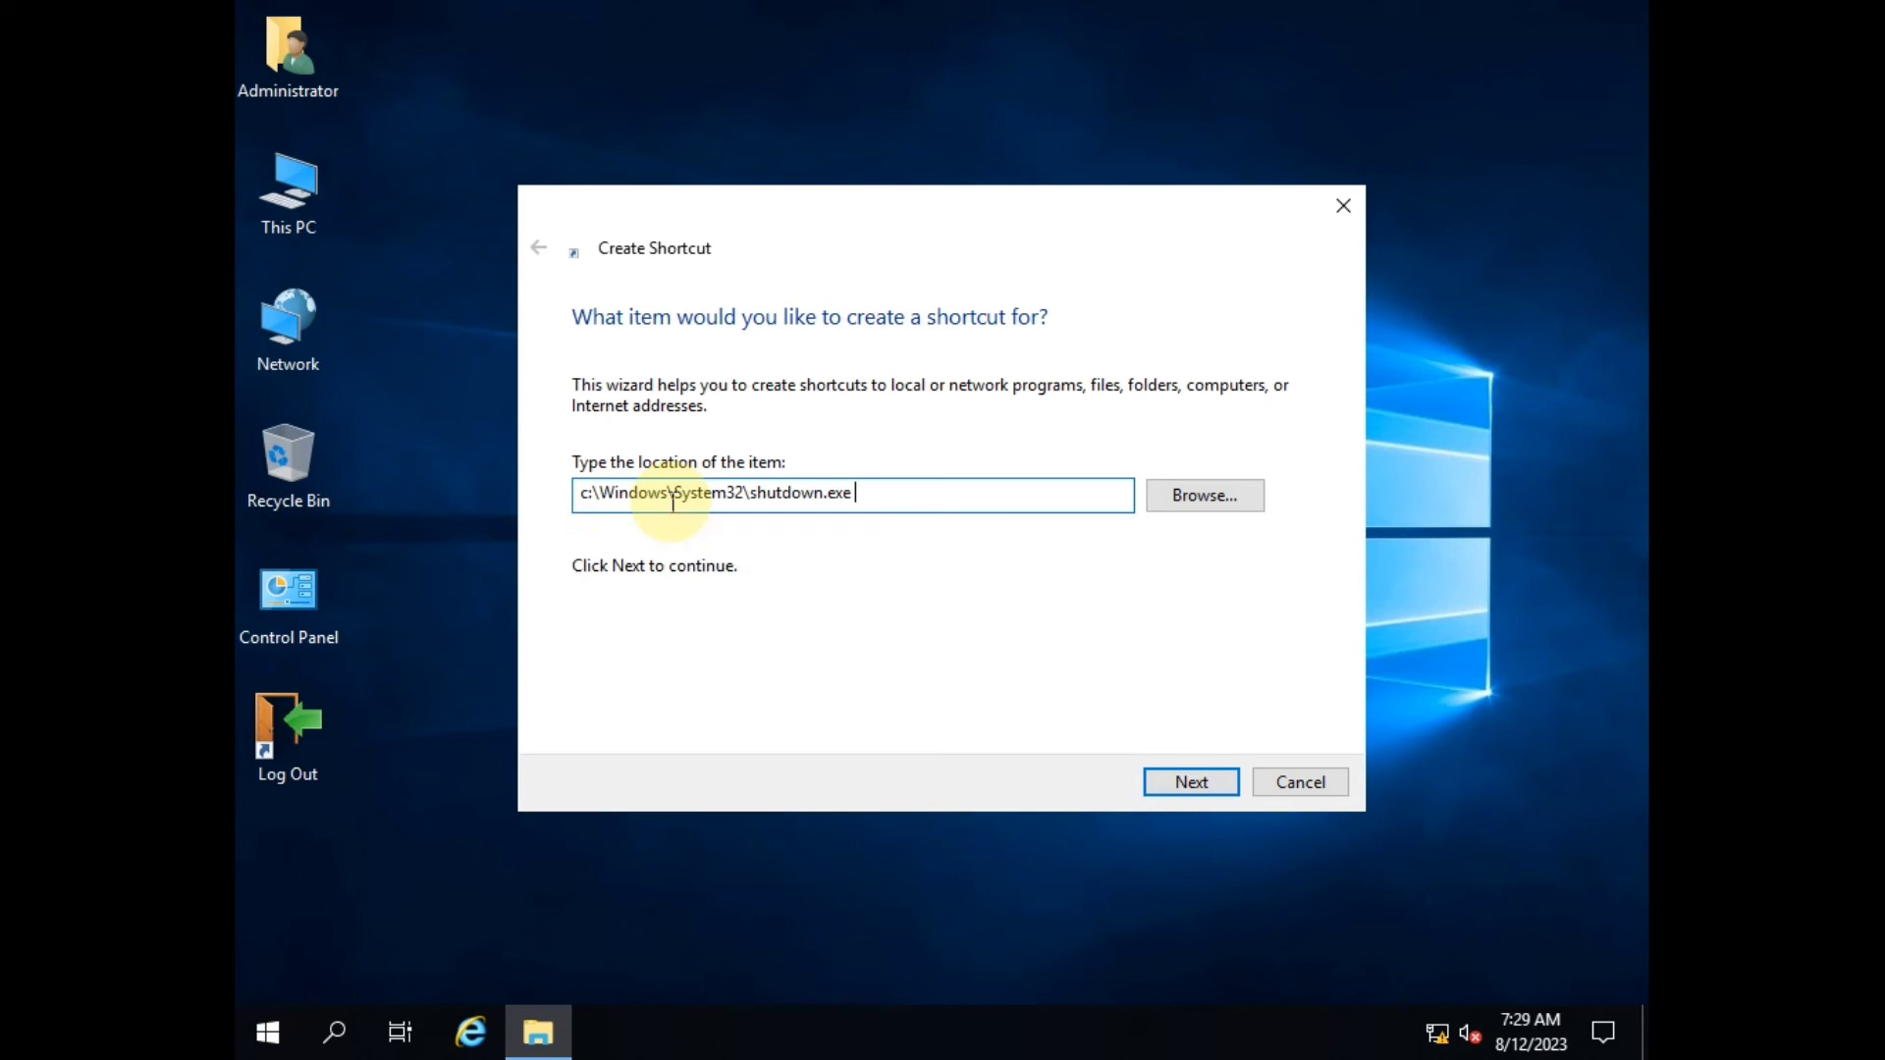
type("-r")
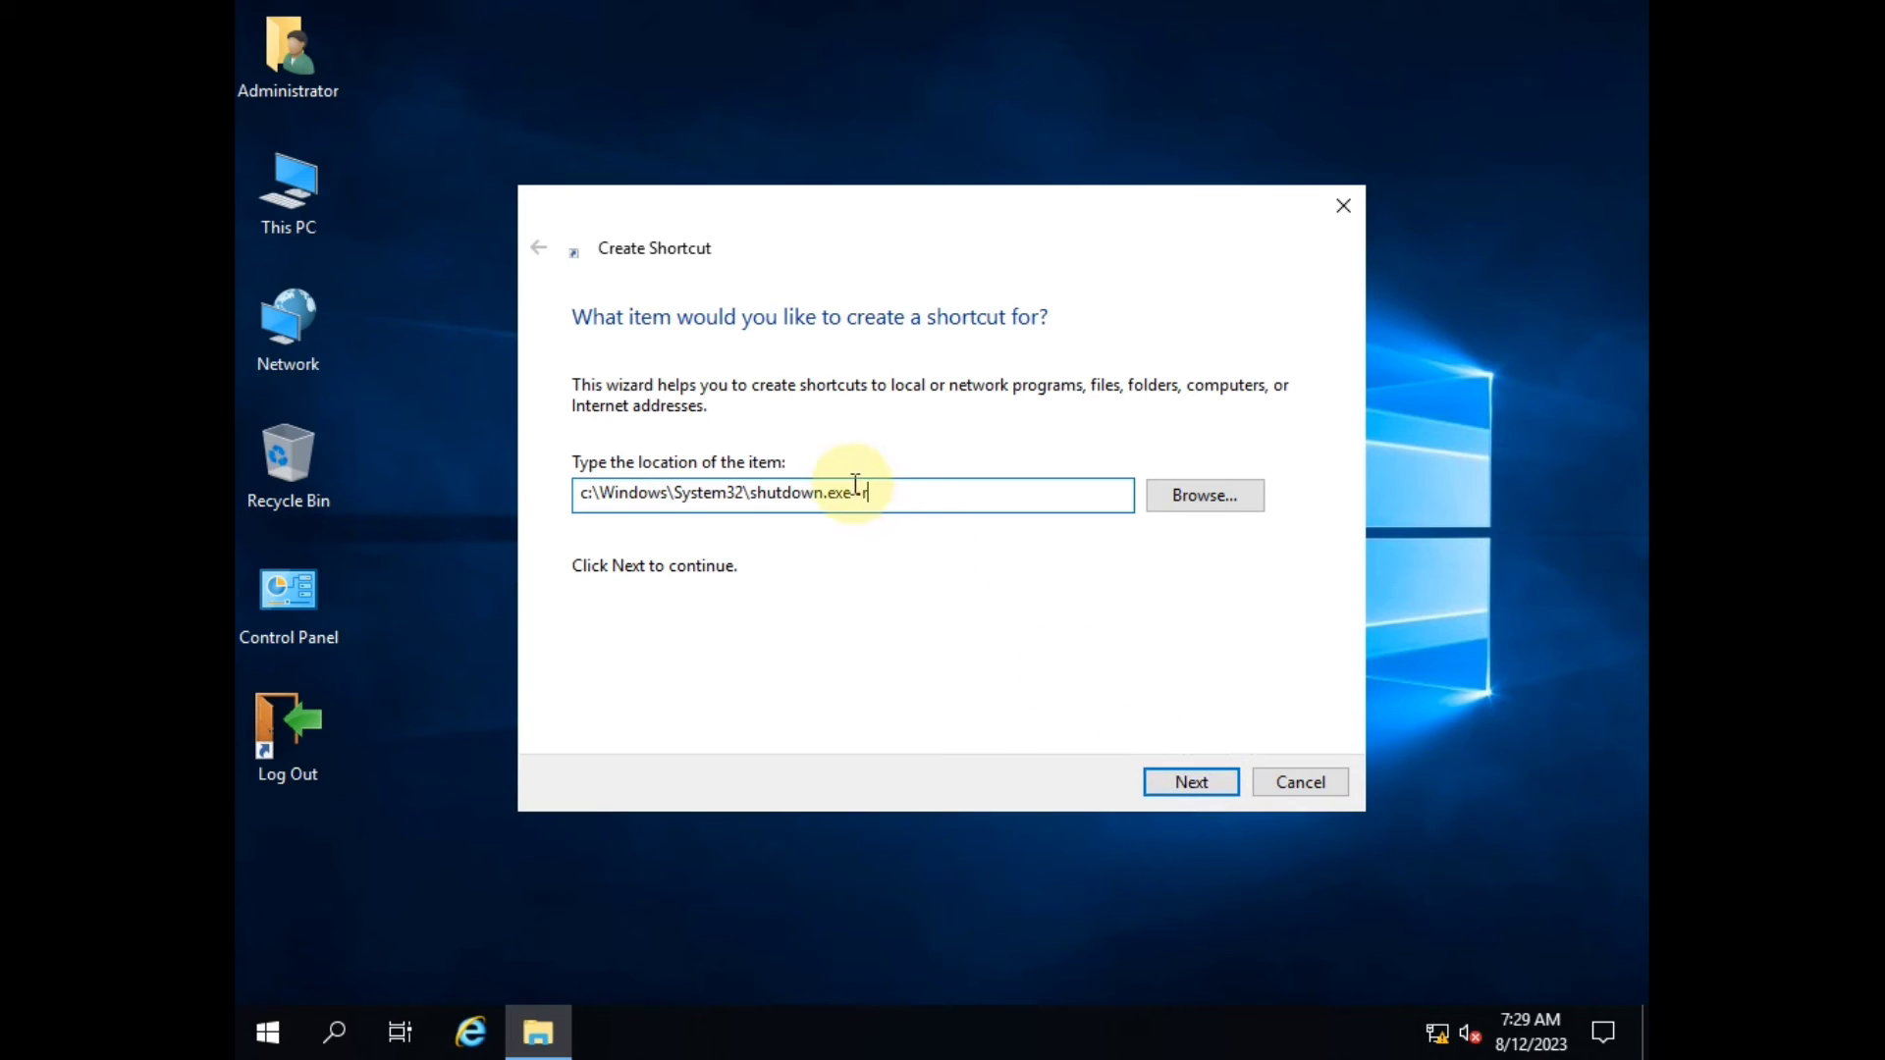
left_click_drag(852, 493, 539, 488)
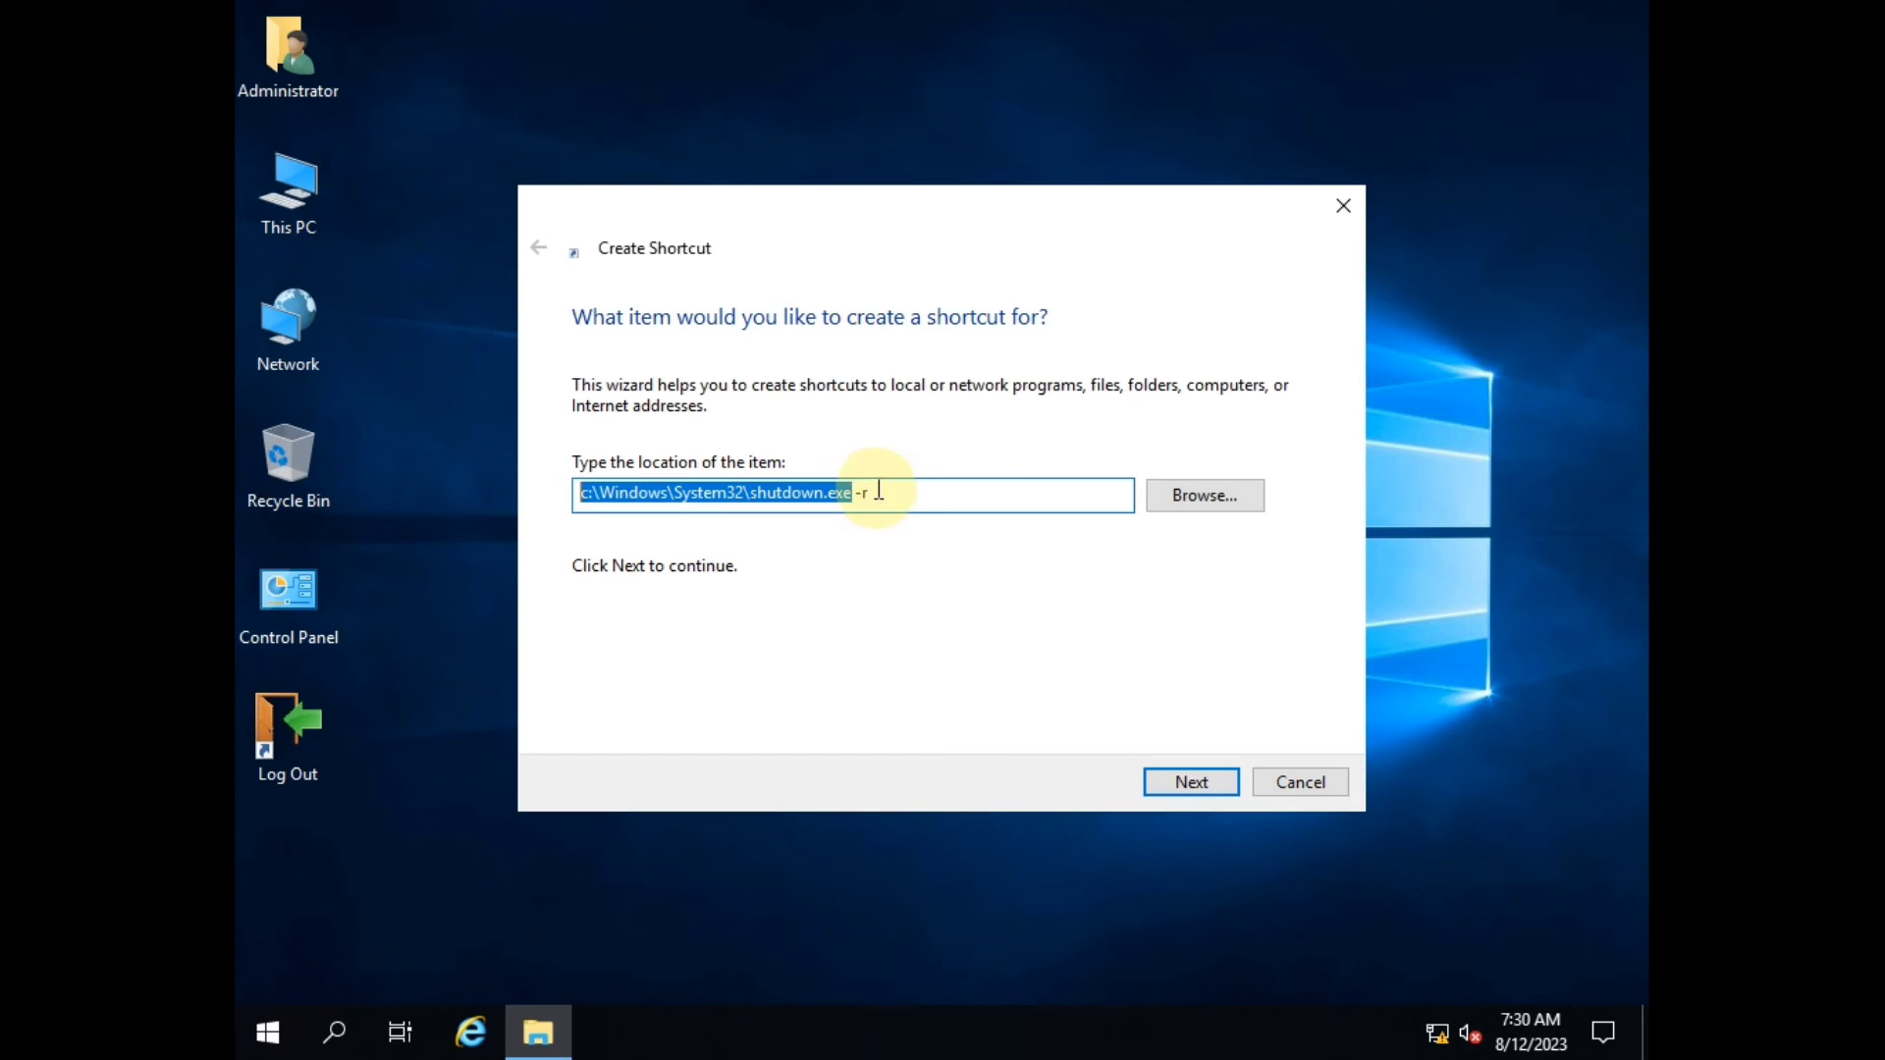
left_click(1192, 783)
left_click(1192, 782)
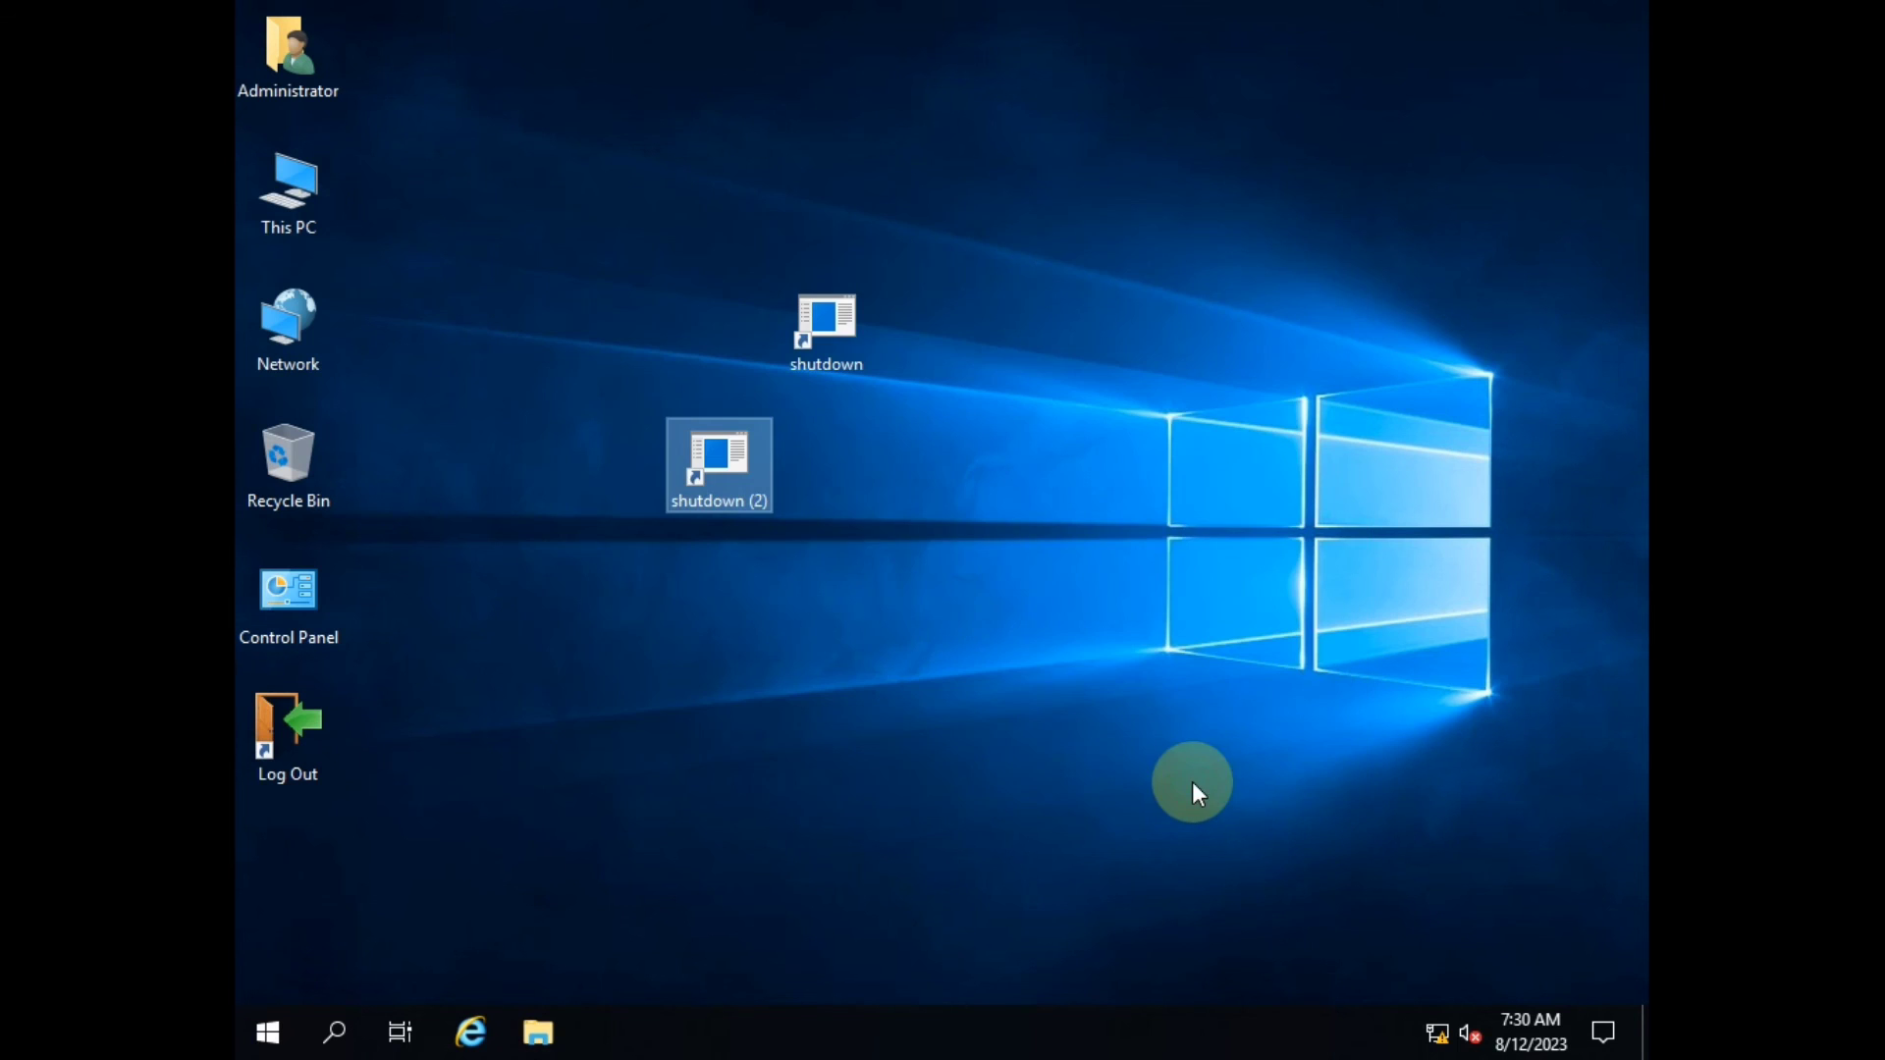
Step: Select both shutdown shortcuts on the desktop and reveal the virtual machine's connection bar
left_click(879, 479)
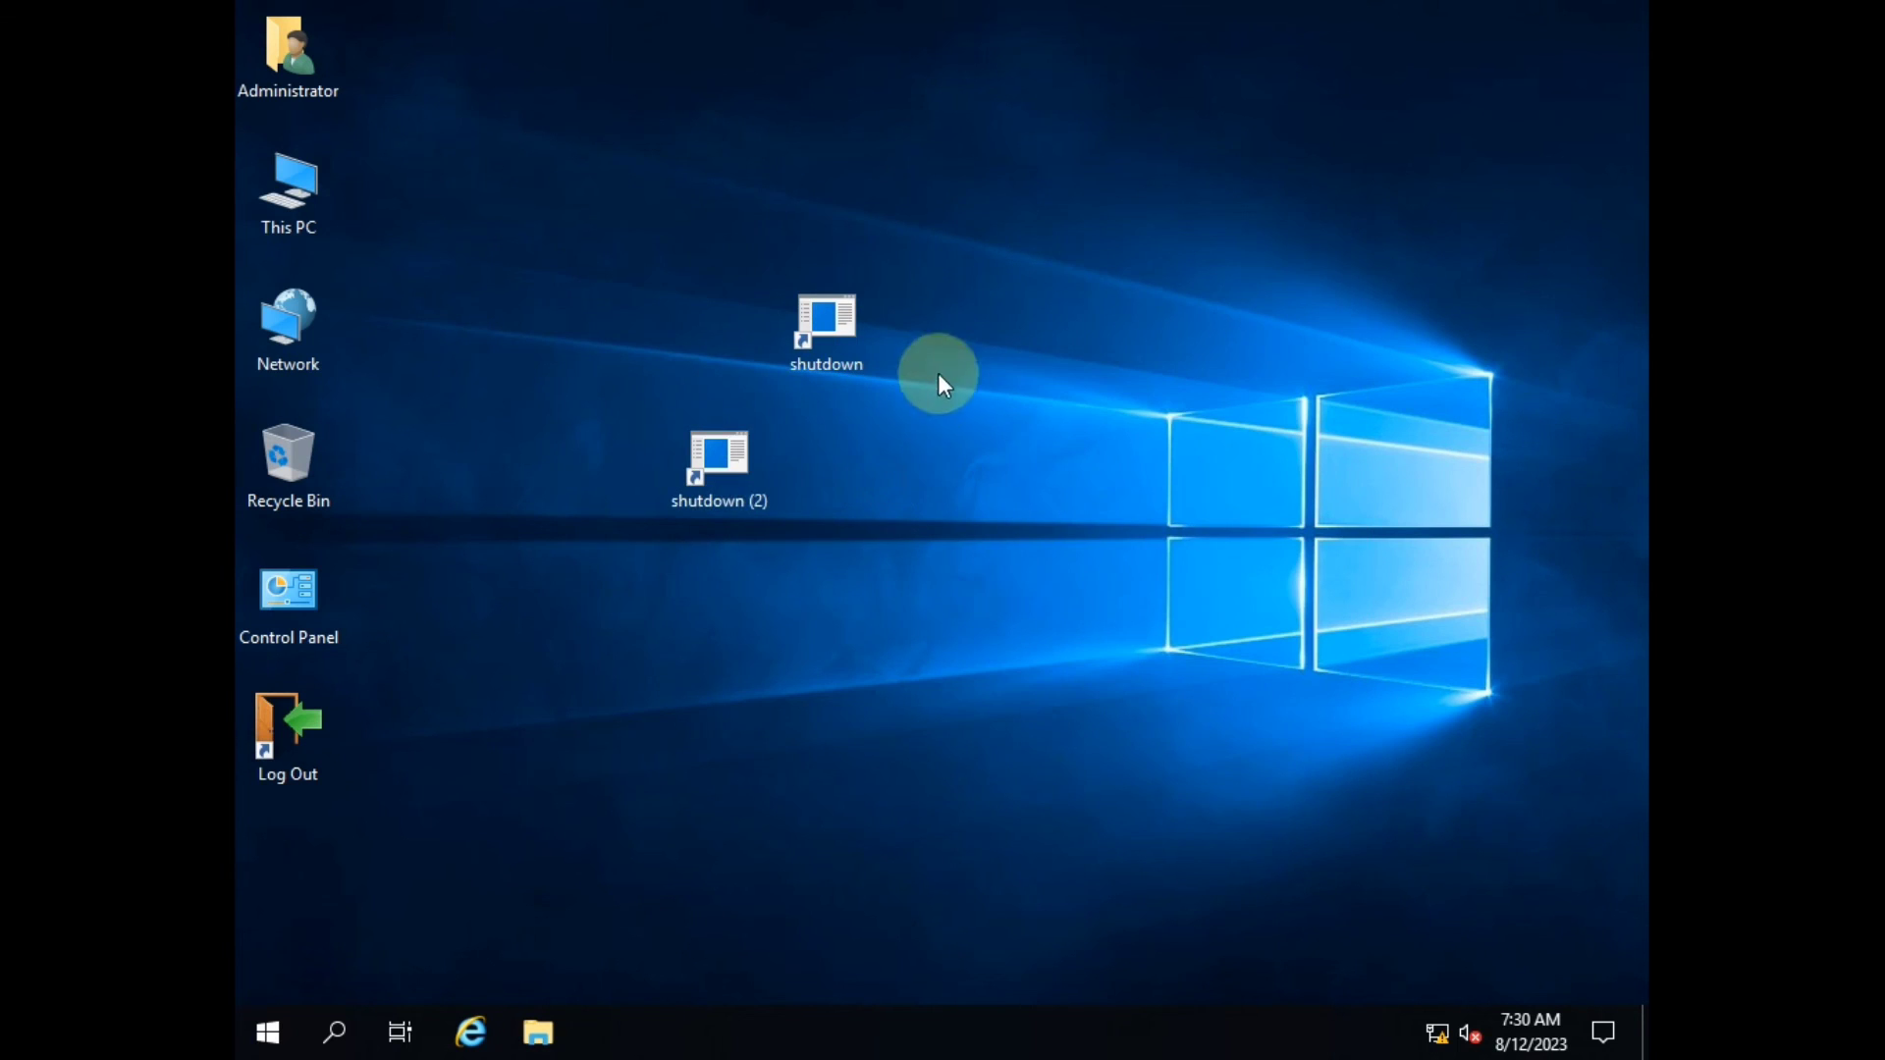
left_click_drag(1147, 9, 455, 675)
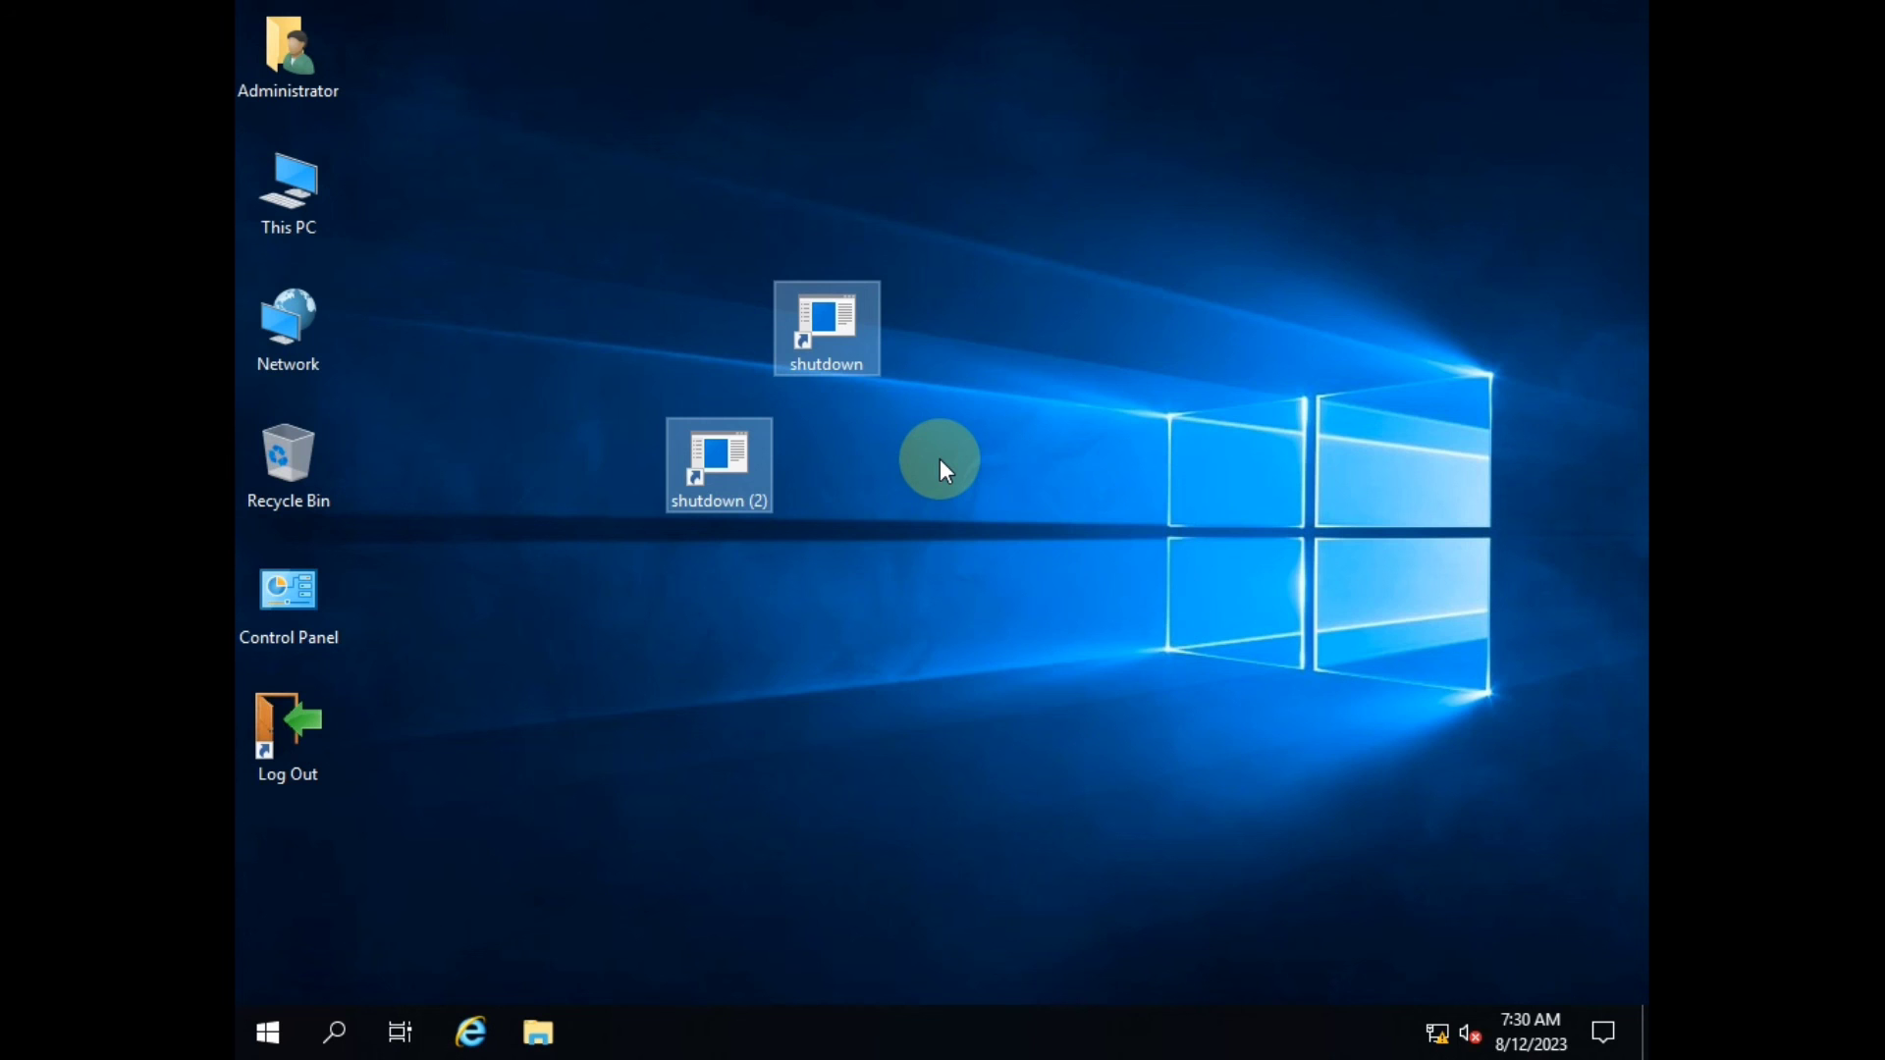
mouse_move(1103, 2)
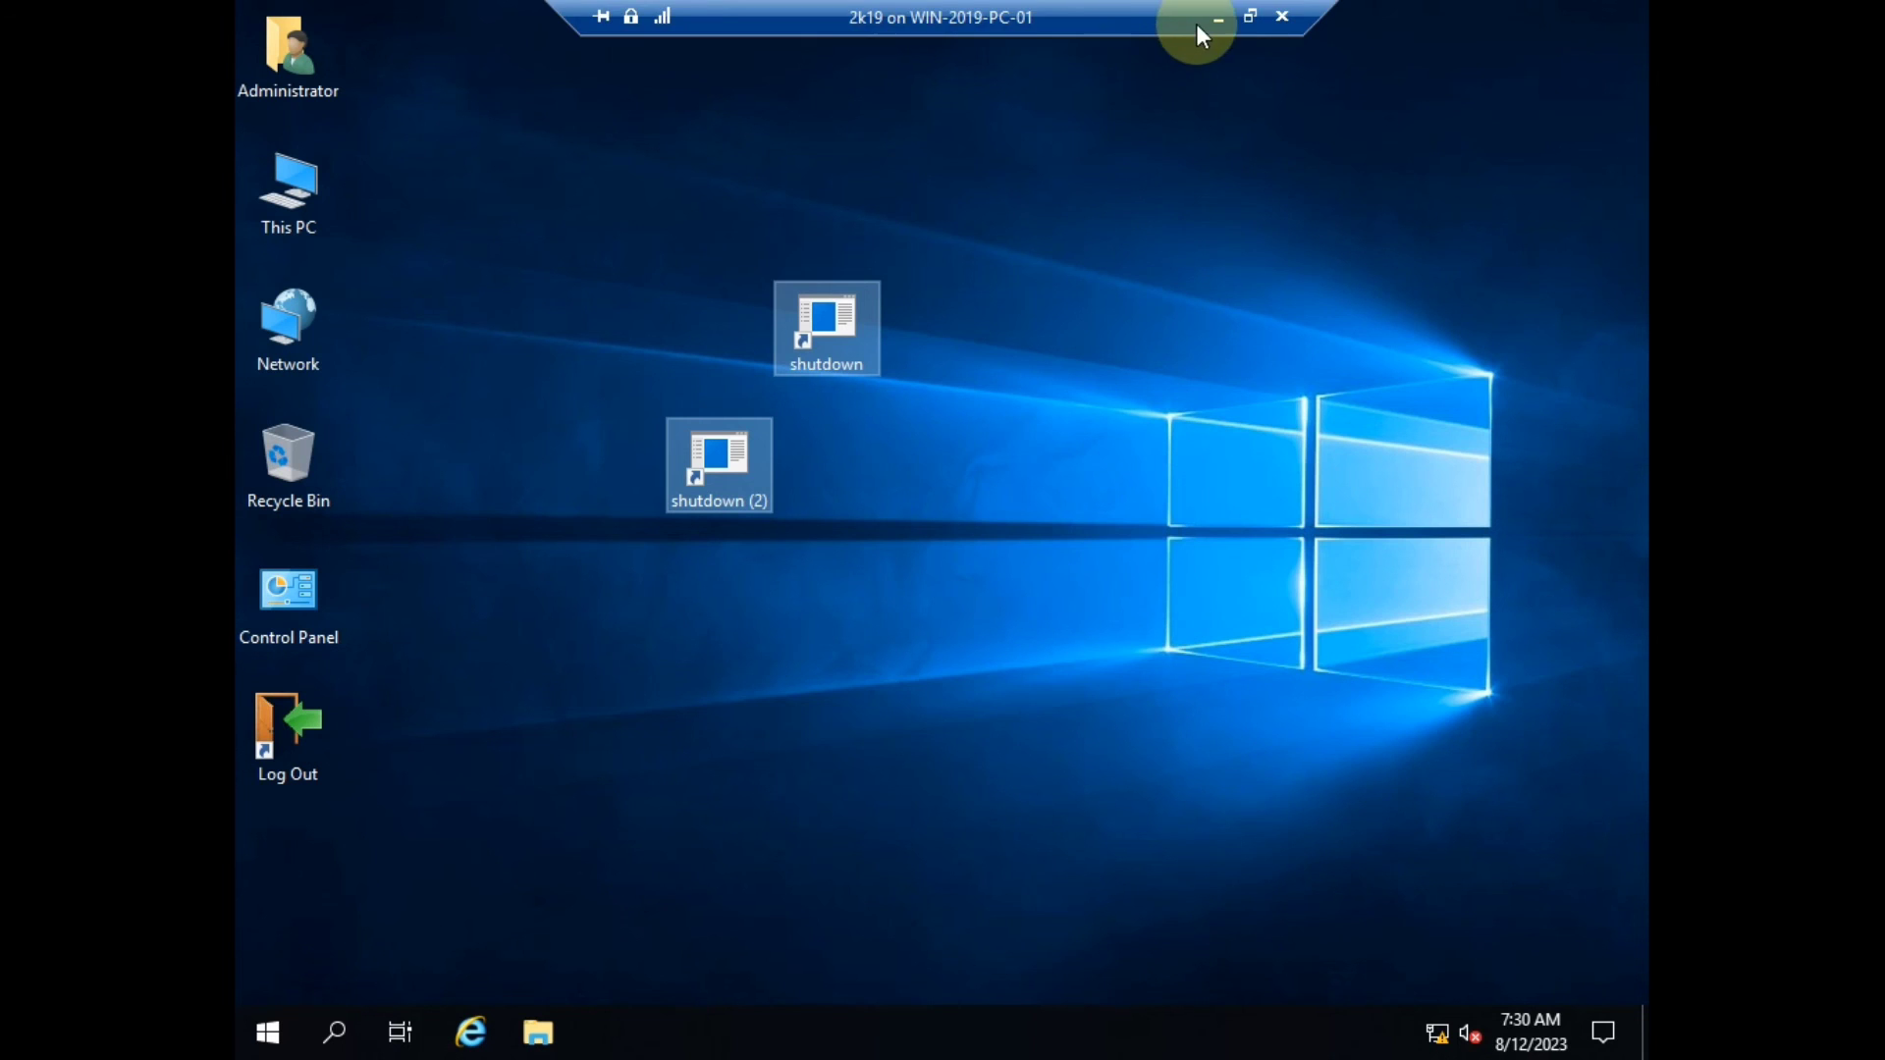